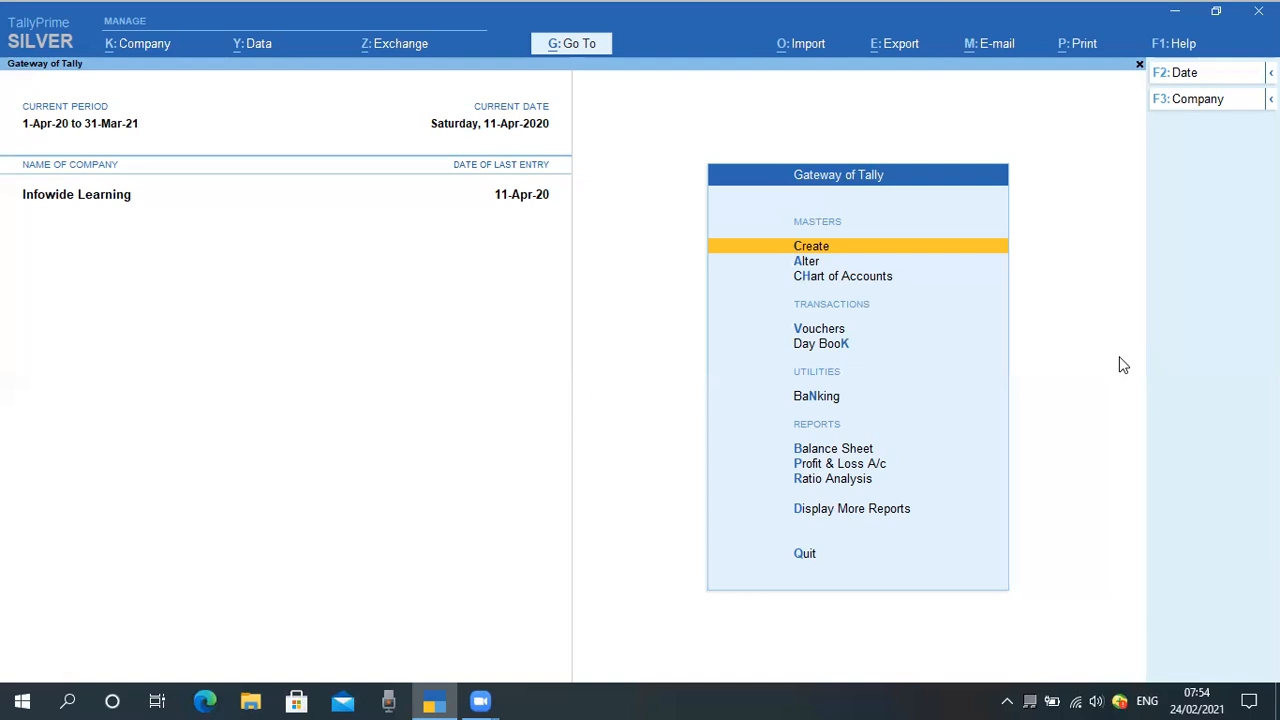
Open the company's Balance Sheet and drill down into the Current Assets group.
key("Down")
key("Down")
key("Down")
key("Down")
key("Down")
key("Down")
key("Down")
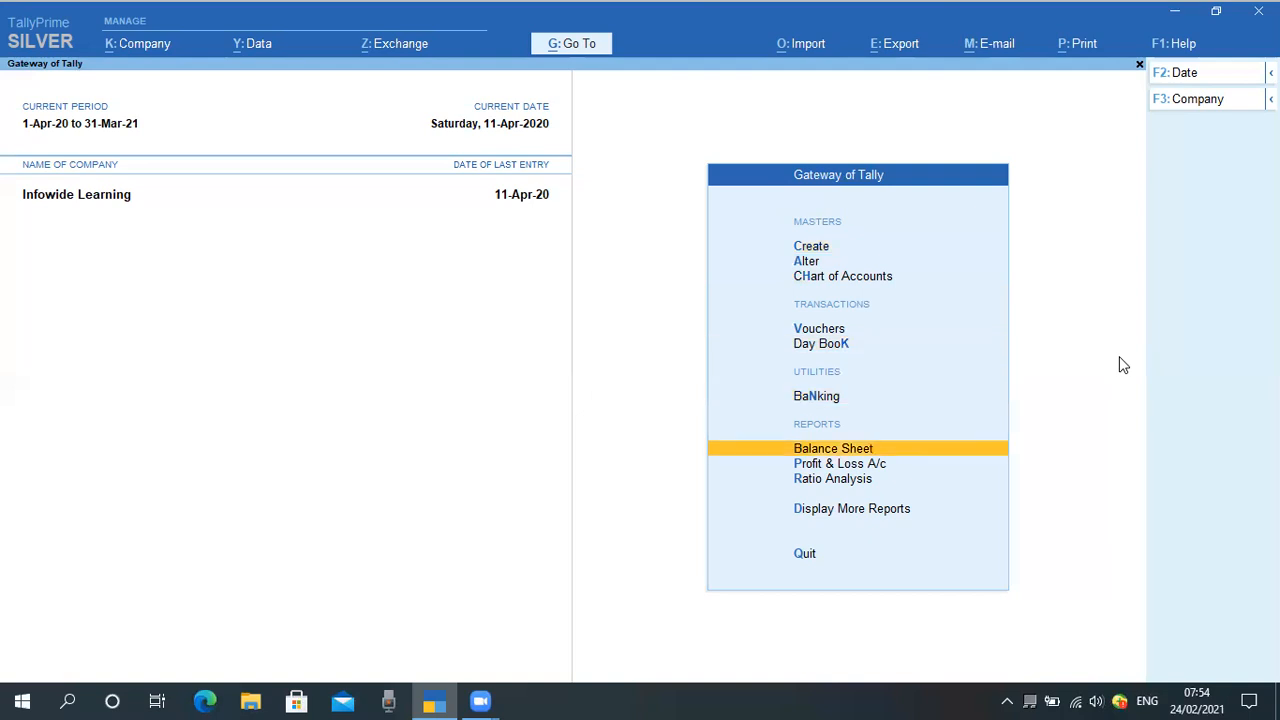
key("Up")
key("Return")
key("Down")
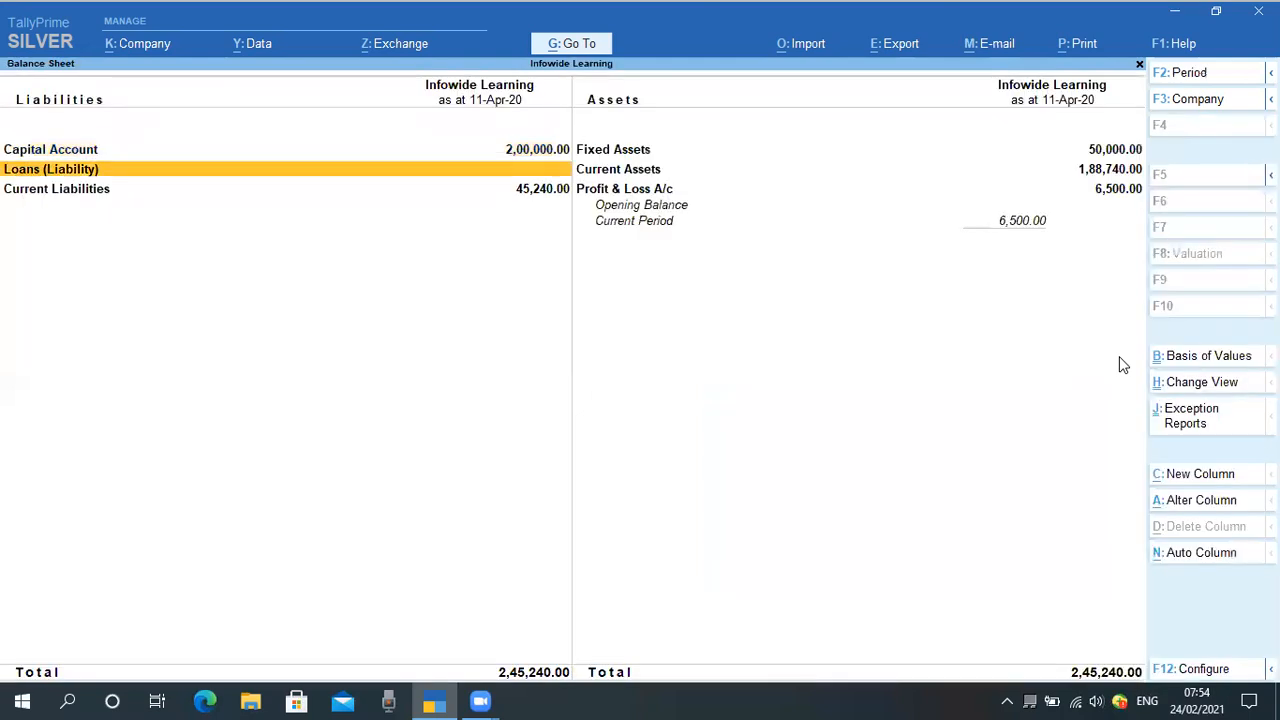
key("Right")
key("Return")
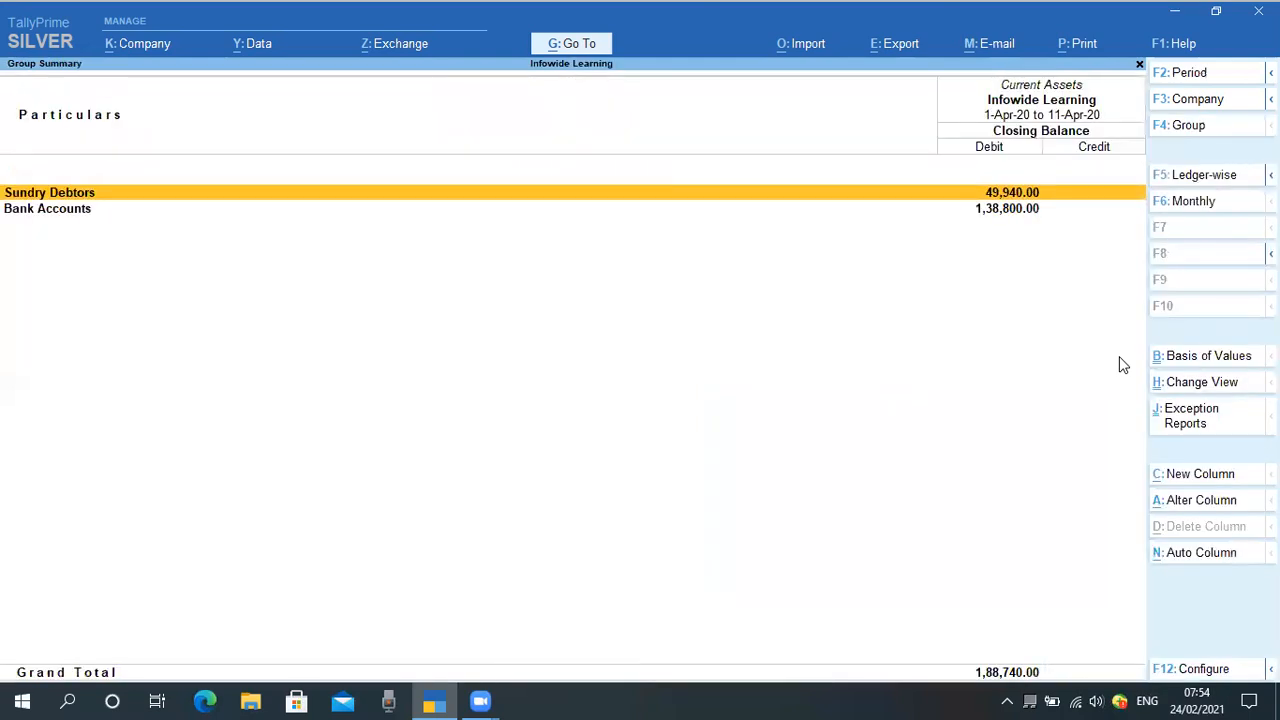
Go back to the Gateway of Tally, reopen the Balance Sheet and bring up the Current Assets group summary again.
key("Escape")
key("Escape")
key("Up")
key("Down")
key("Return")
key("Right")
key("Down")
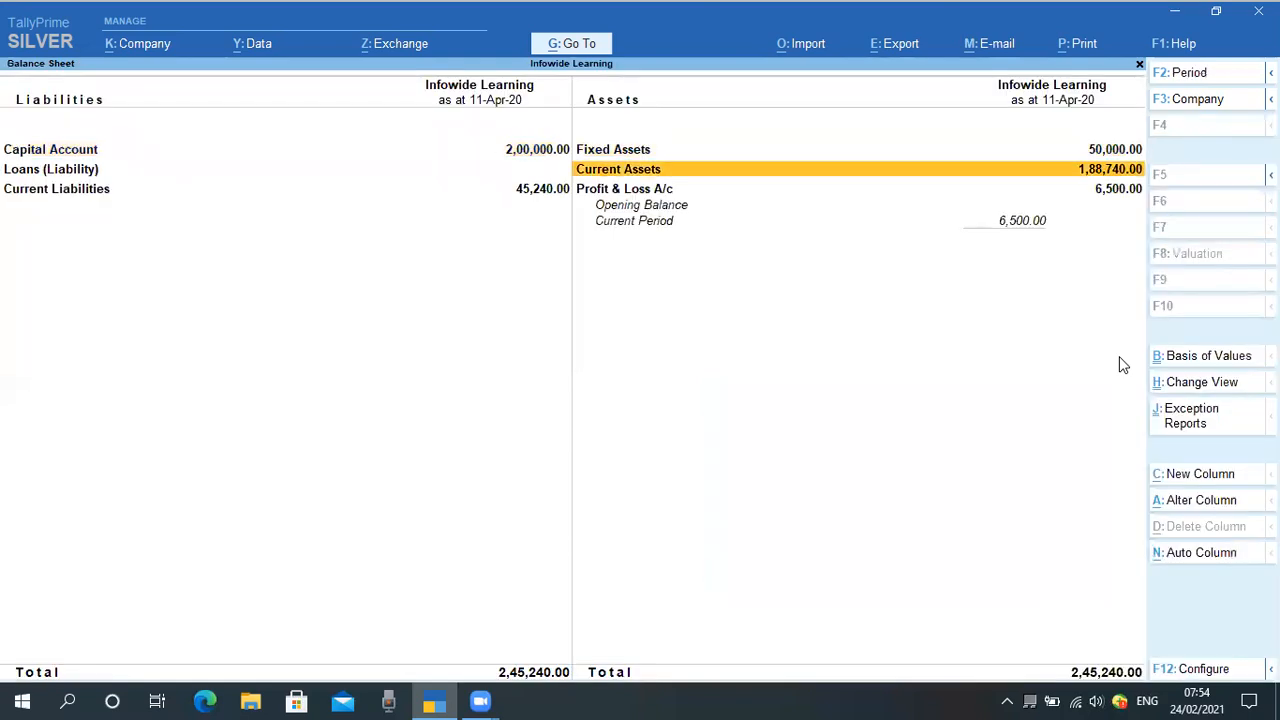
key("Return")
key("Down")
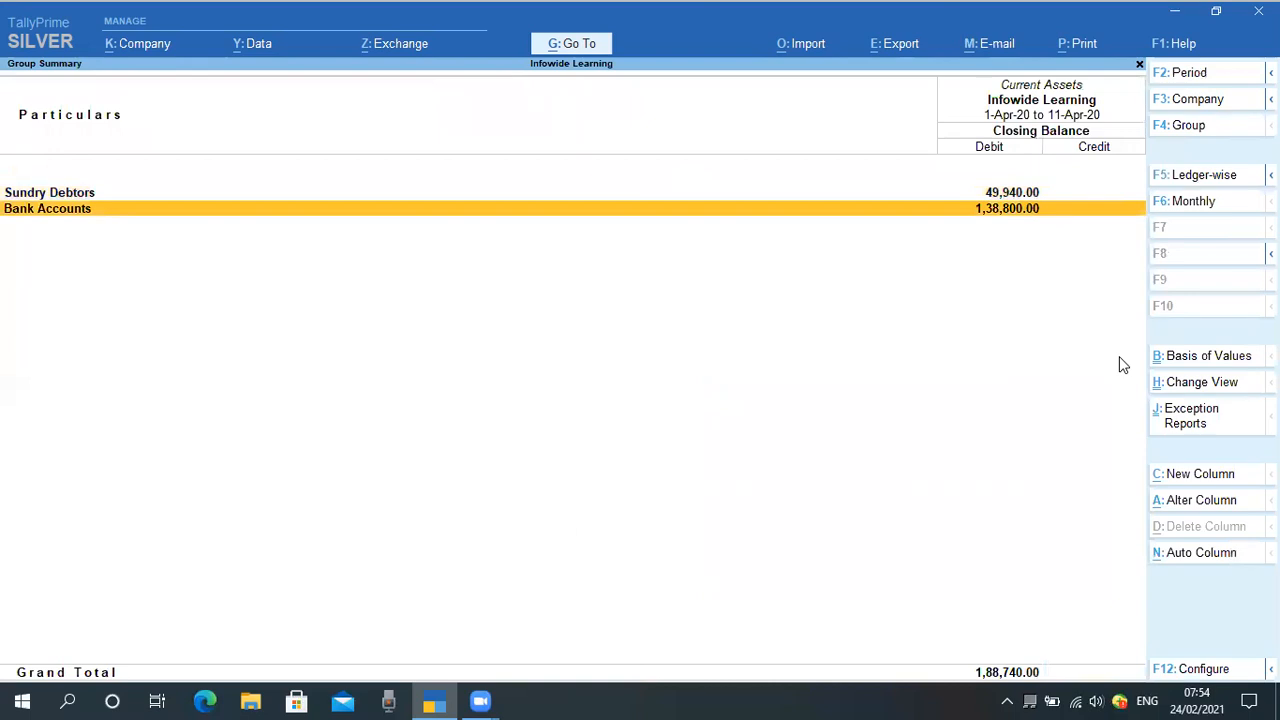
Examine each party's outstanding balance in the Sundry Debtors group, and return to the Gateway of Tally.
key("Up")
key("Return")
key("Down")
key("Down")
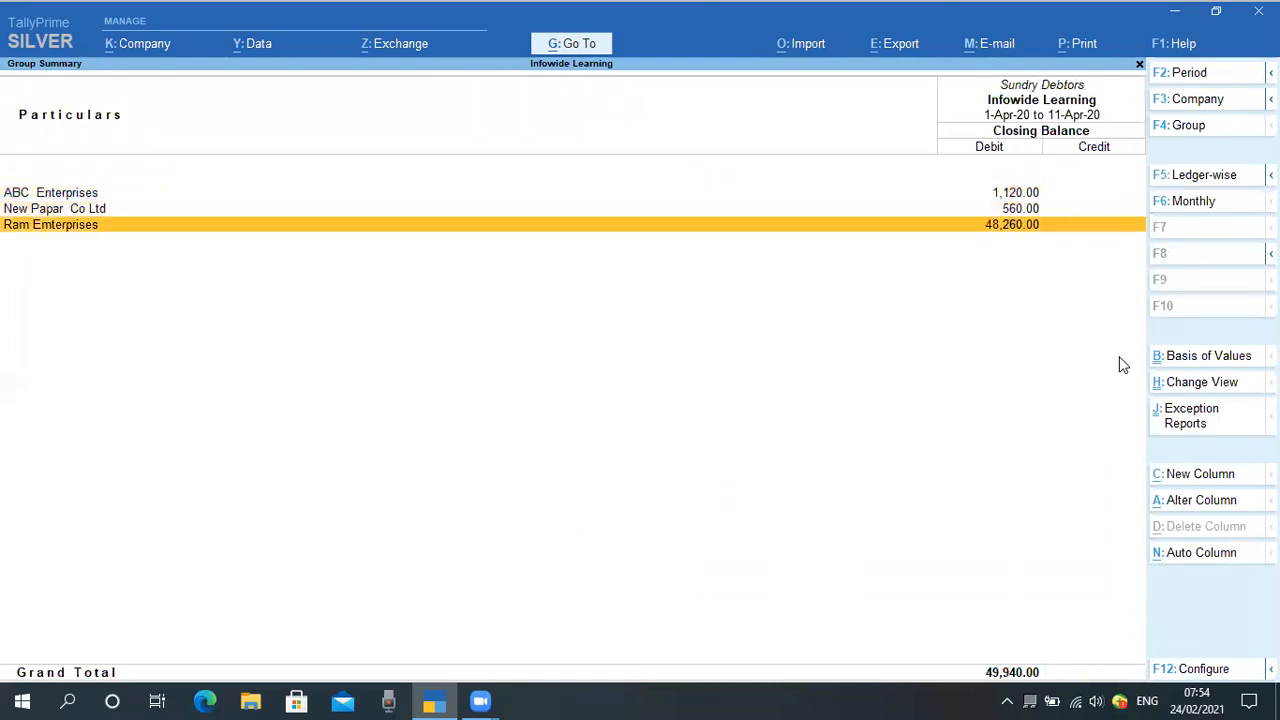
key("Up")
key("Up")
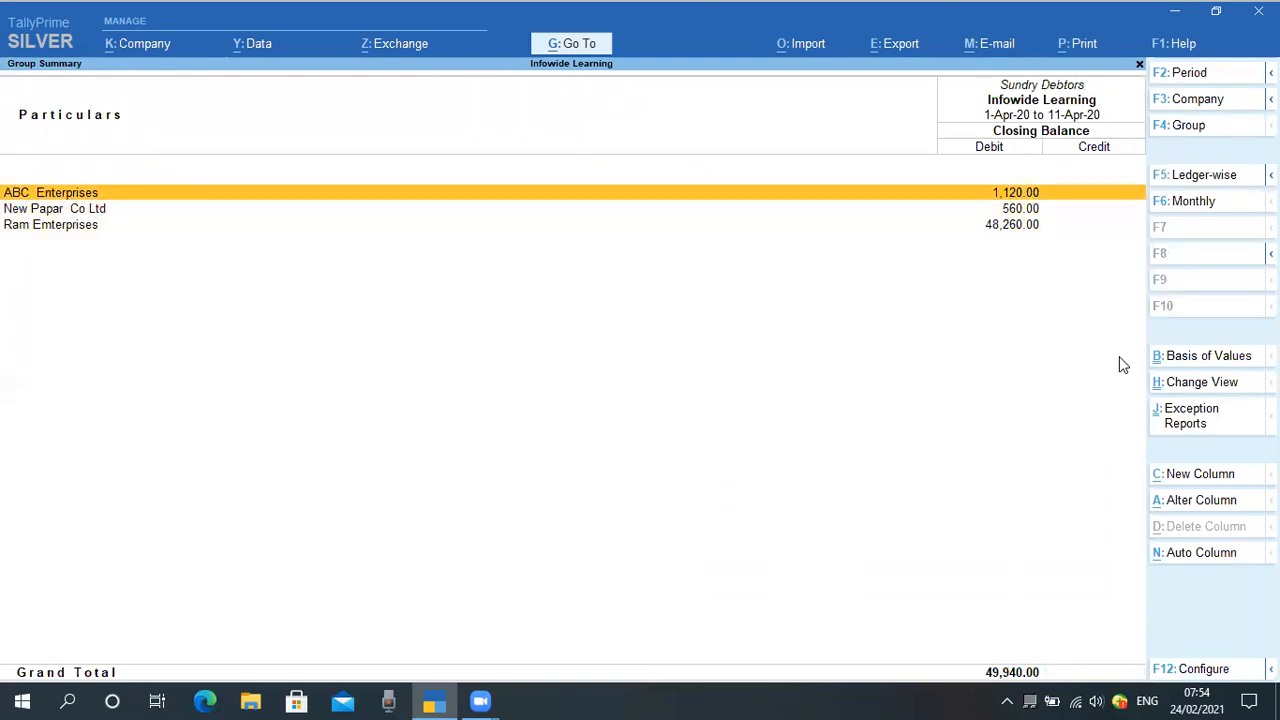
key("Down")
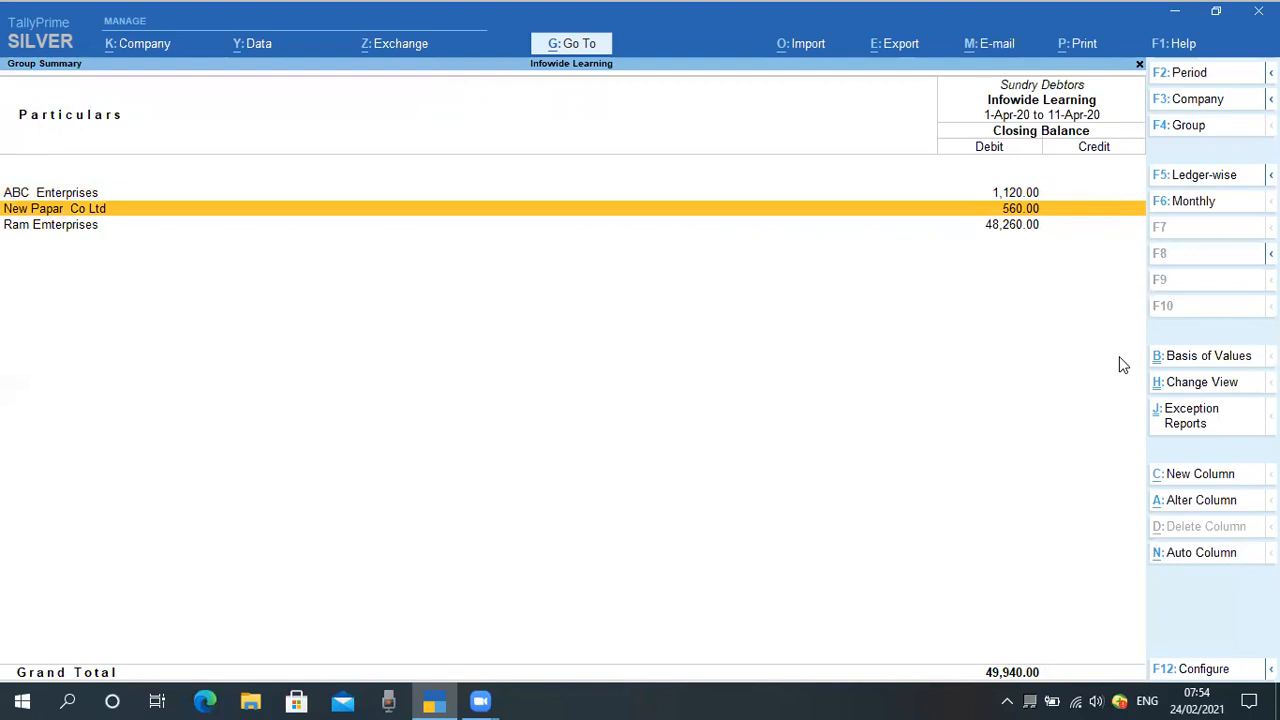
key("Down")
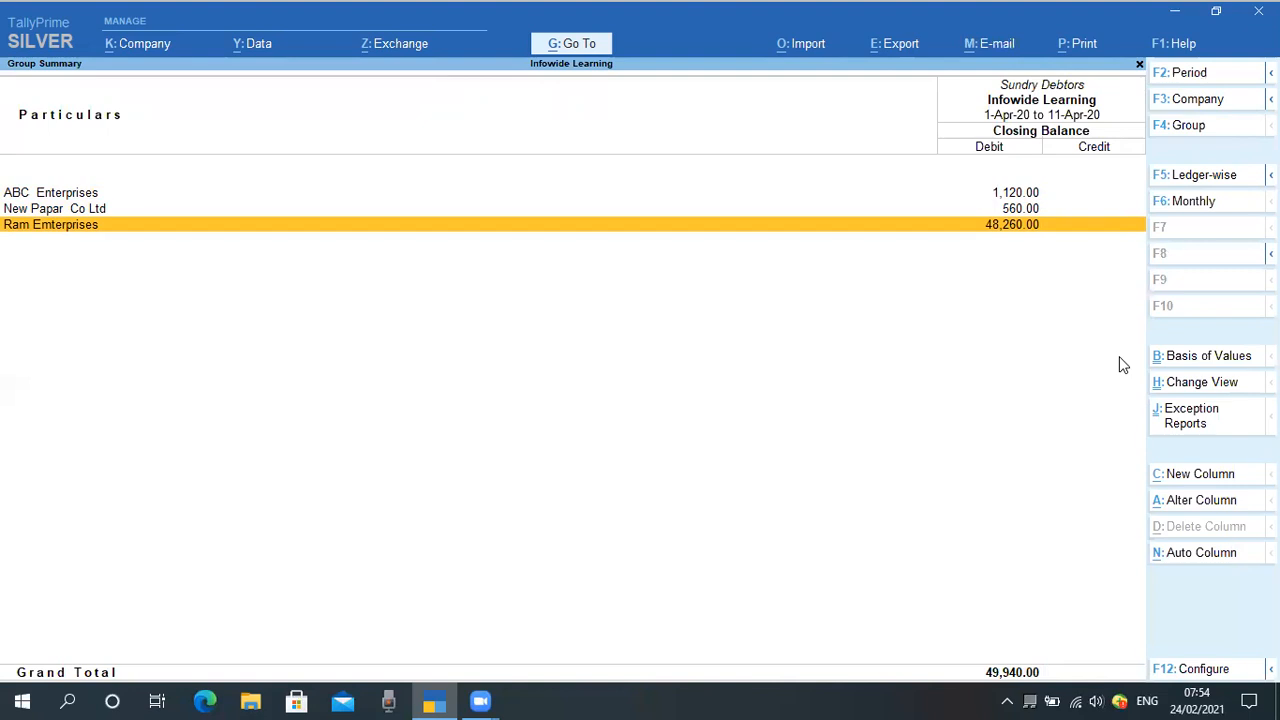
key("Up")
key("Up")
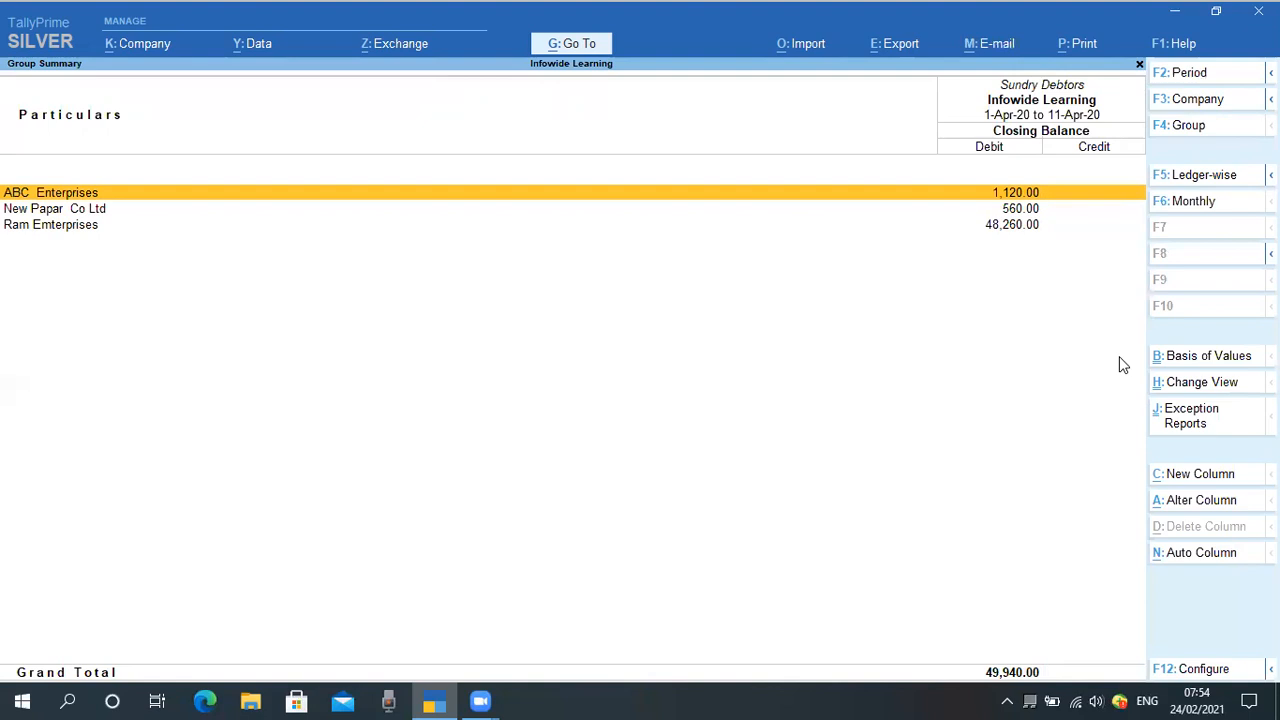
key("Down")
key("Down")
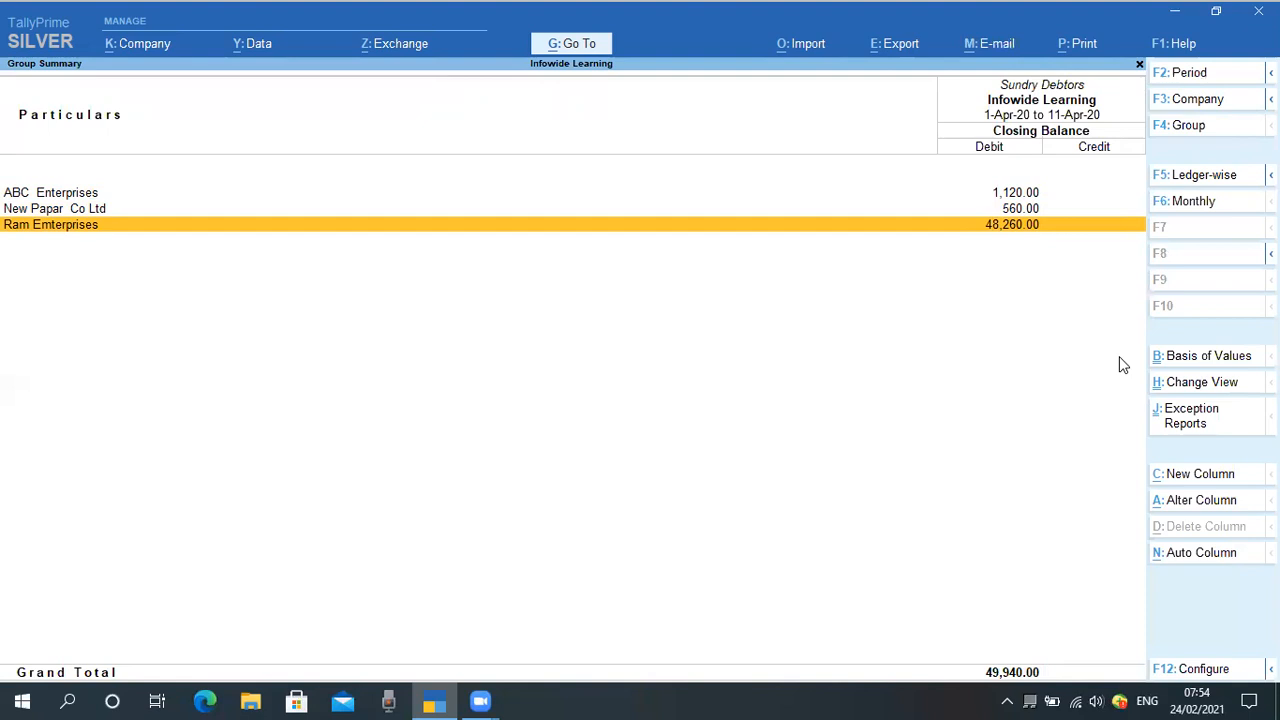
key("Escape")
key("Escape")
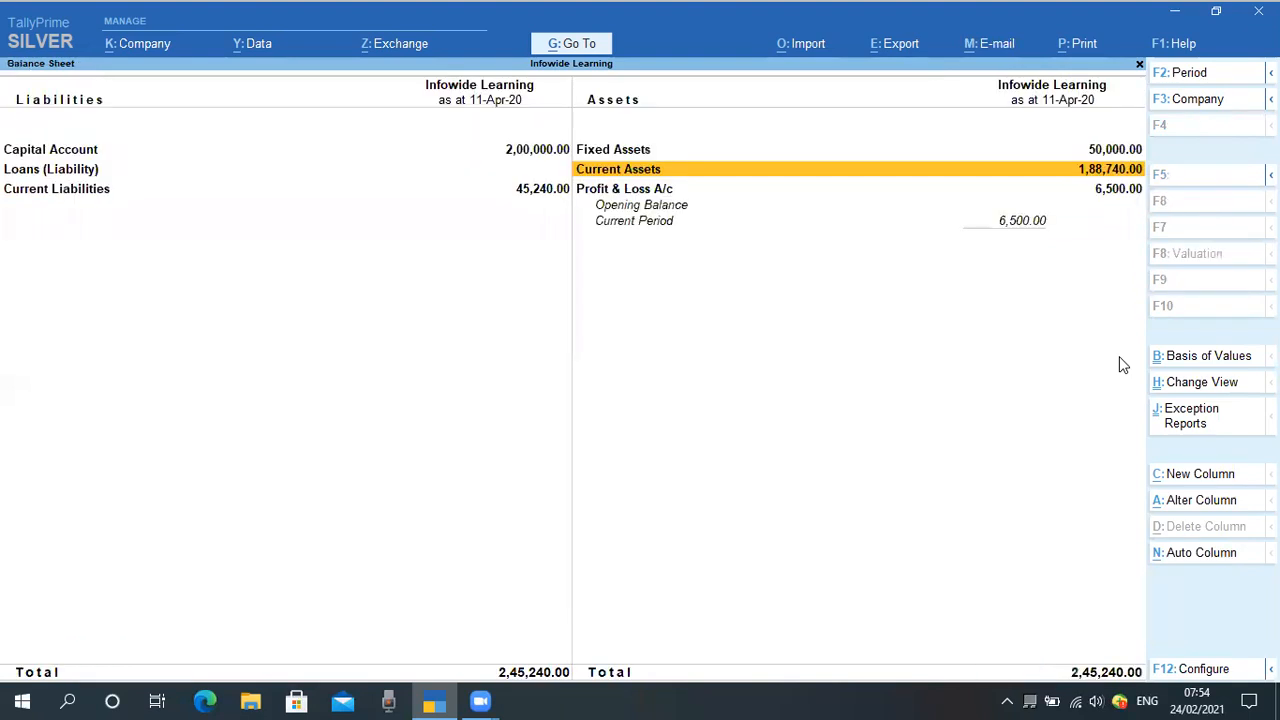
key("Escape")
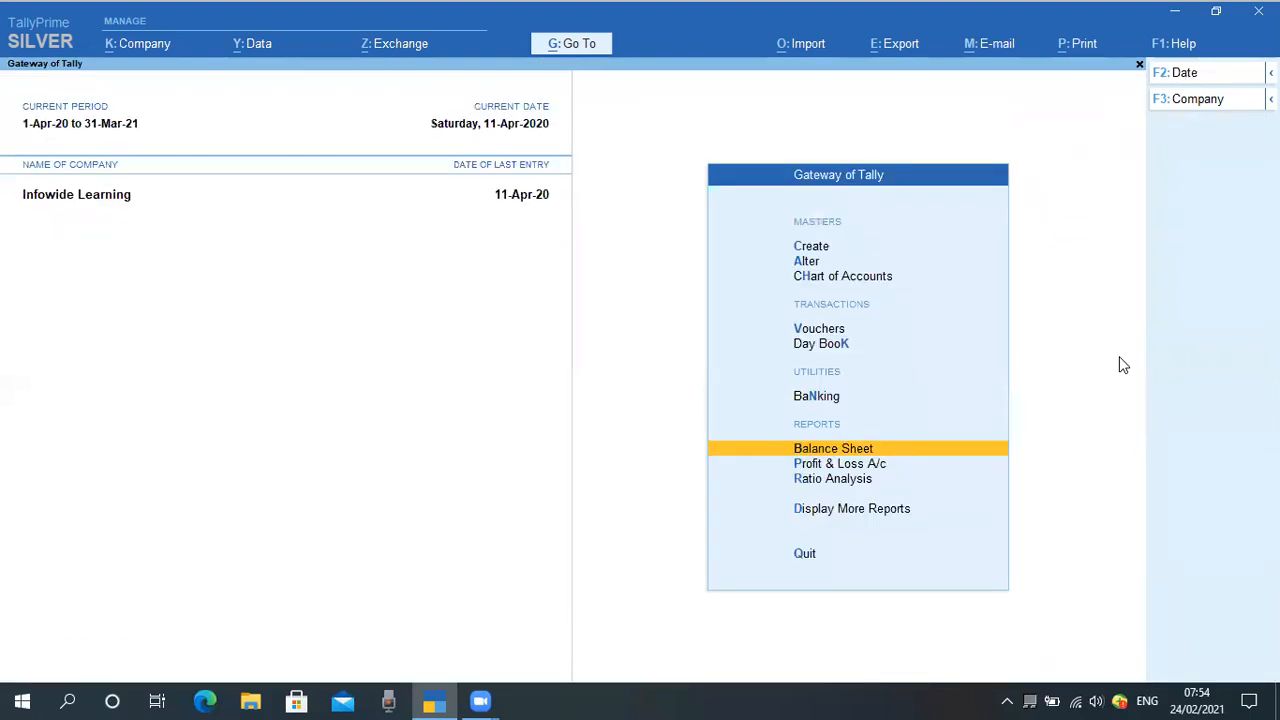
Start a new Receipt voucher and set its date to 12-4-2020.
key("Up")
key("Up")
key("Up")
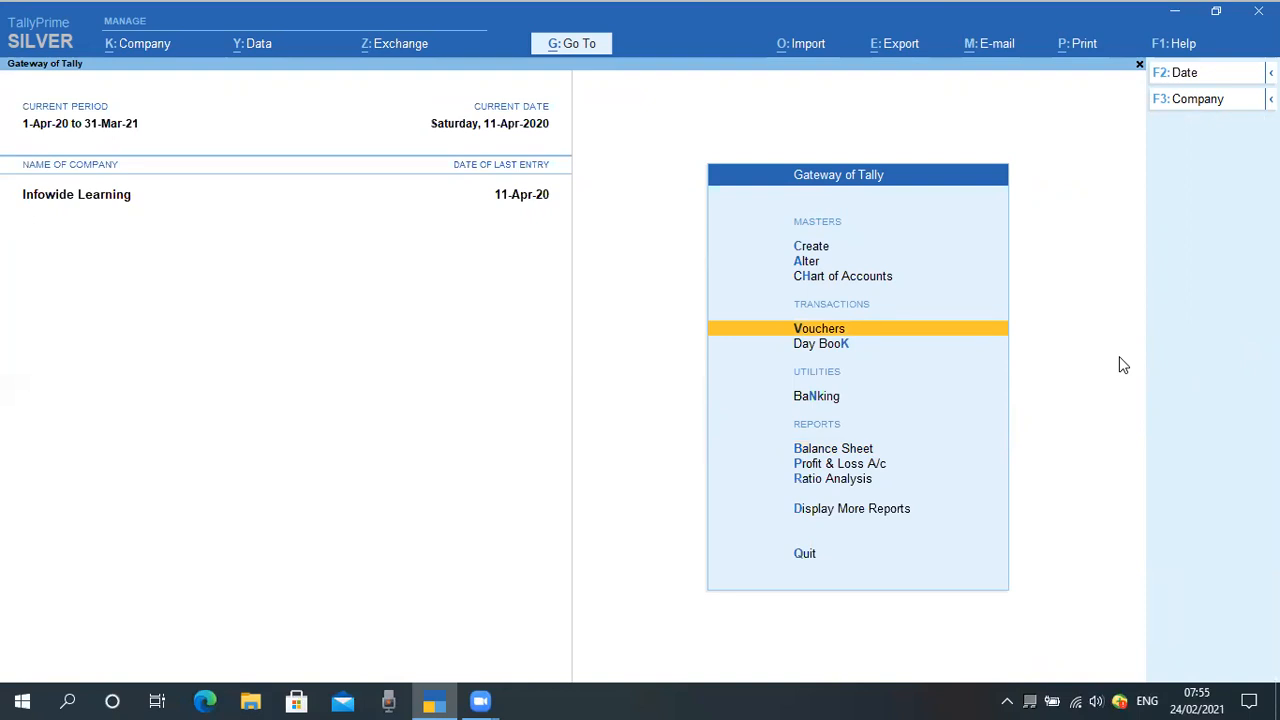
key("Return")
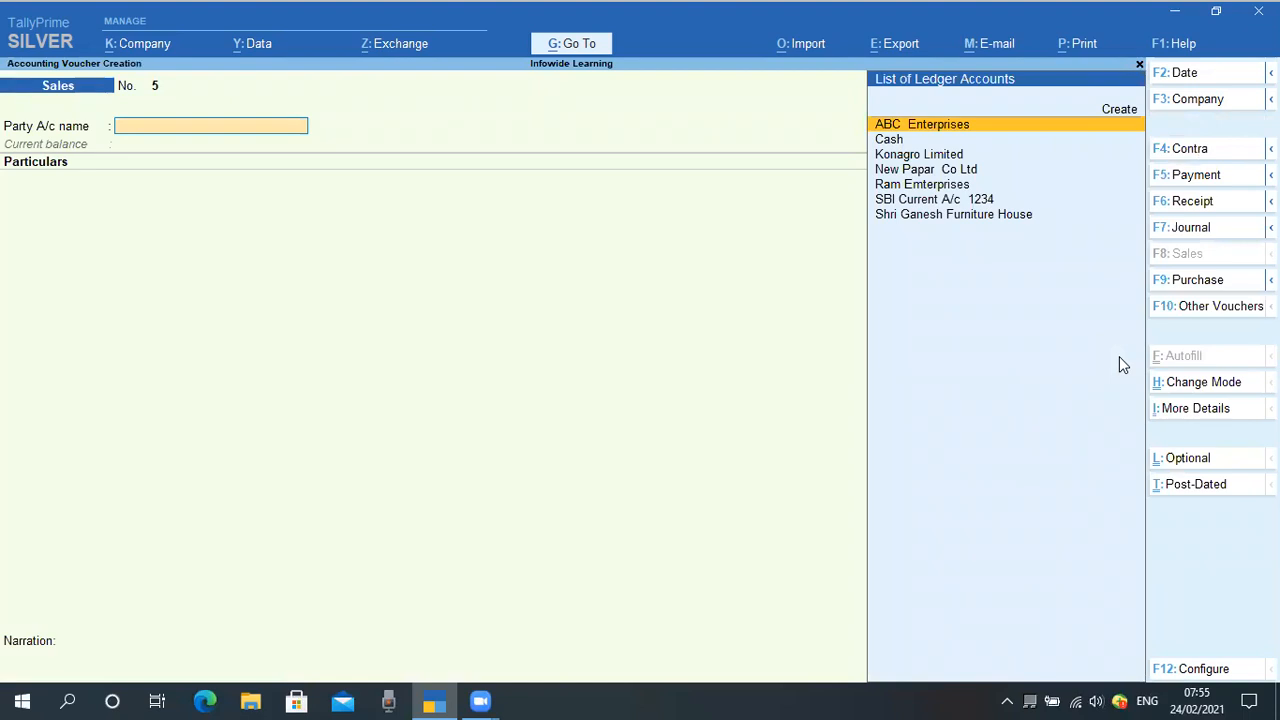
left_click(1220, 210)
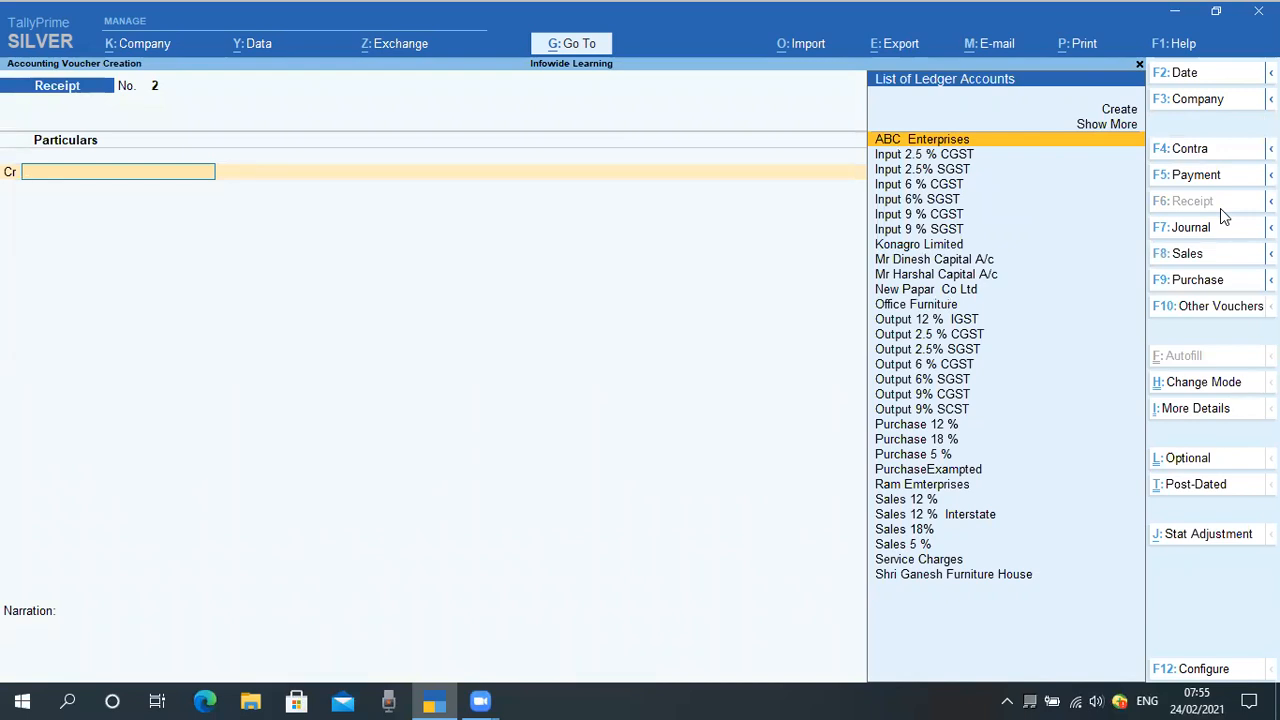
key("F2")
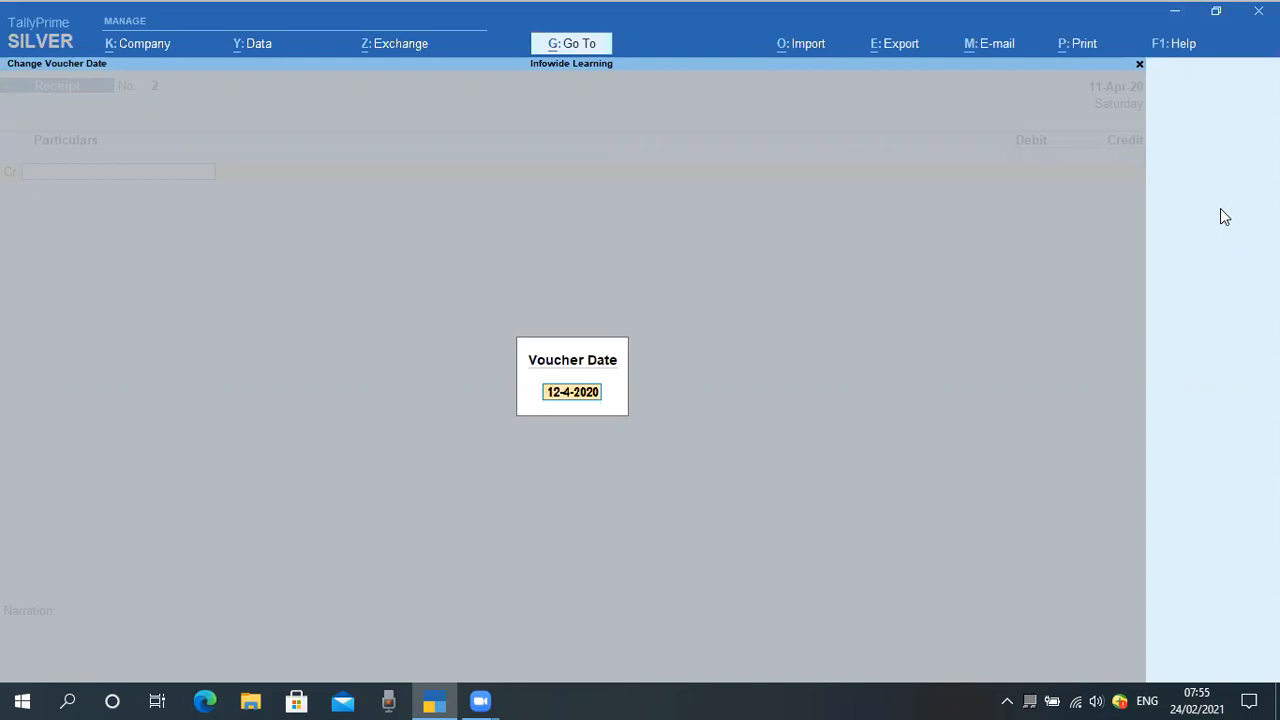
key("Return")
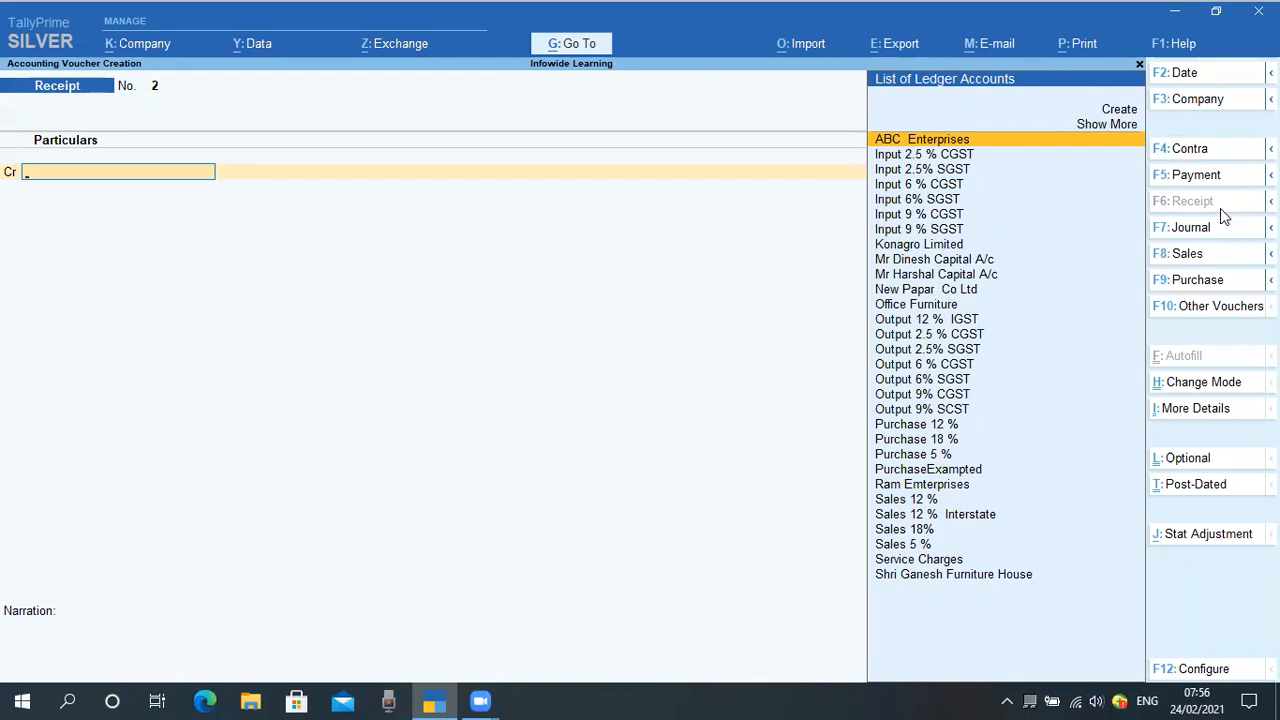
Credit the New Papar Co Ltd ledger with 560 in the receipt voucher.
type("New")
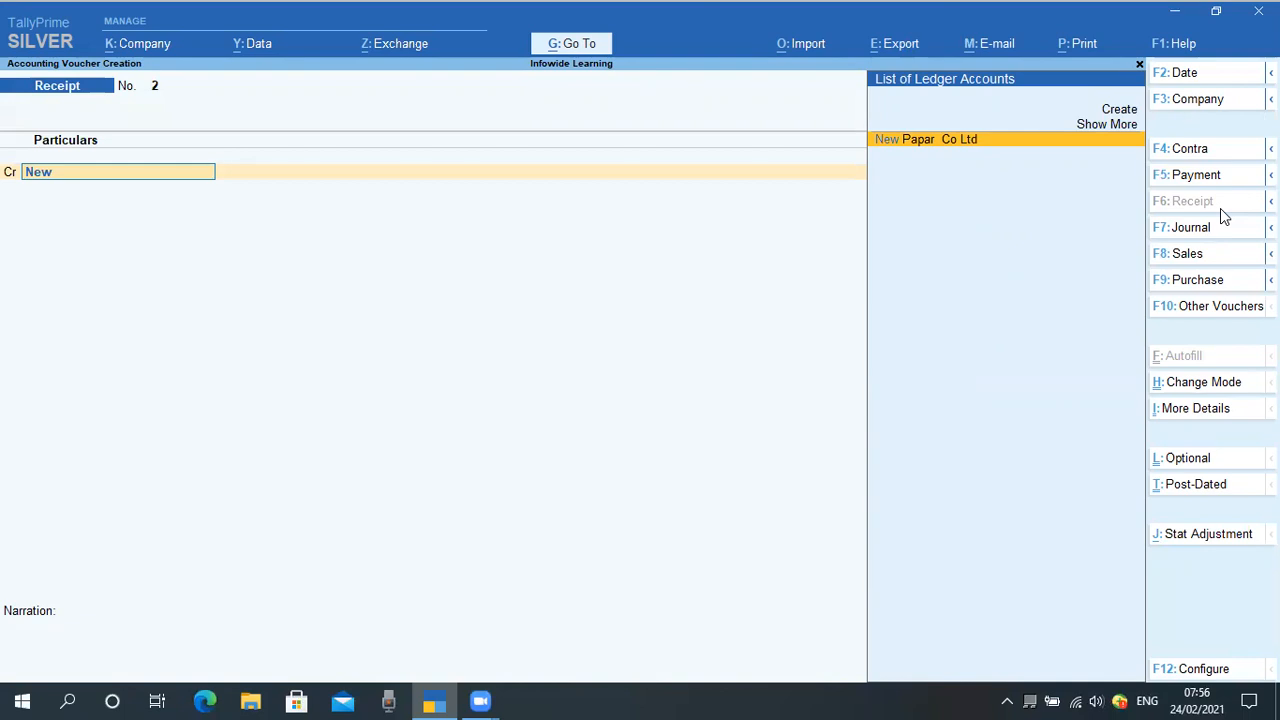
key("Return")
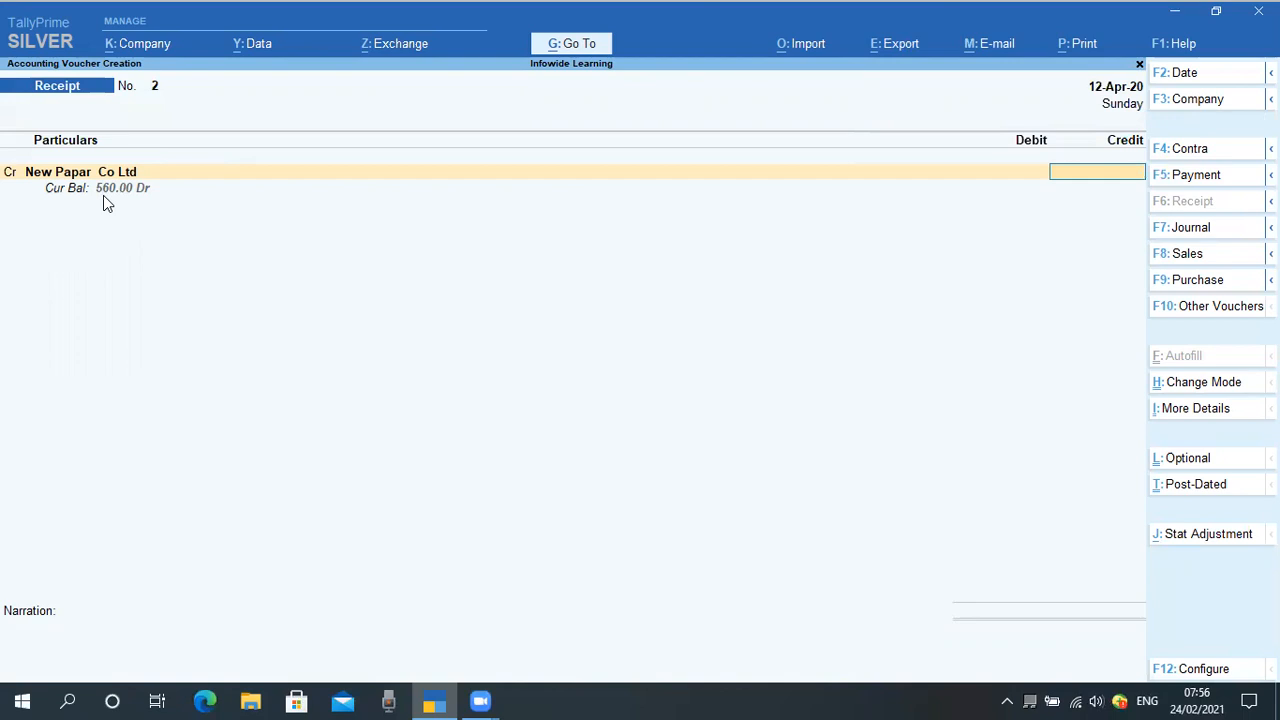
type("560")
key("Return")
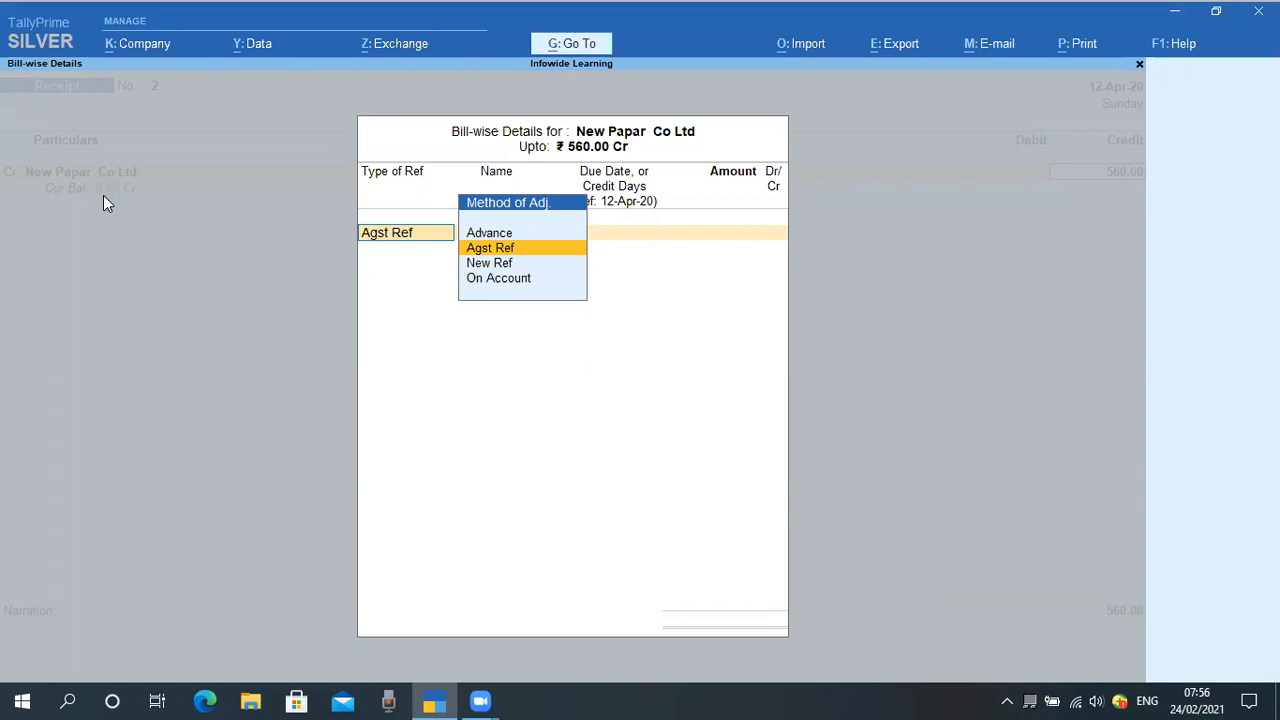
Allocate the 560.00 credit as Agst Ref to pending bill 3 in the bill-wise details.
key("Return")
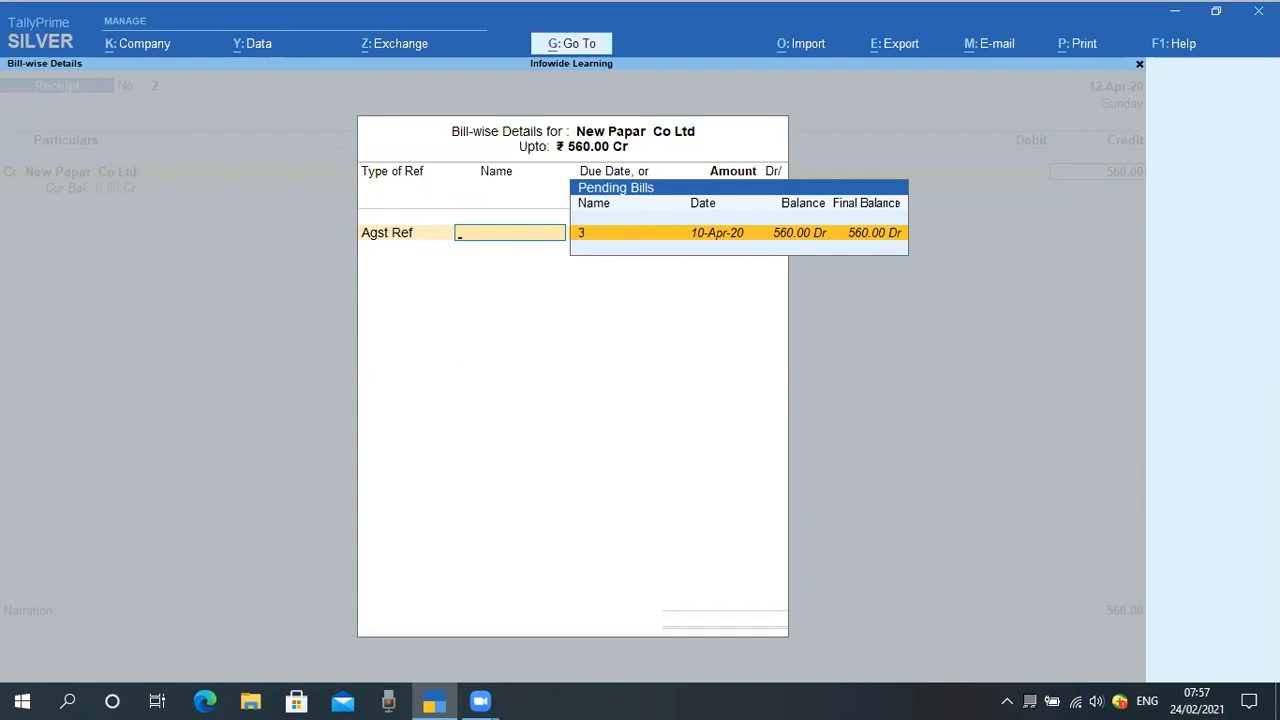
key("Return")
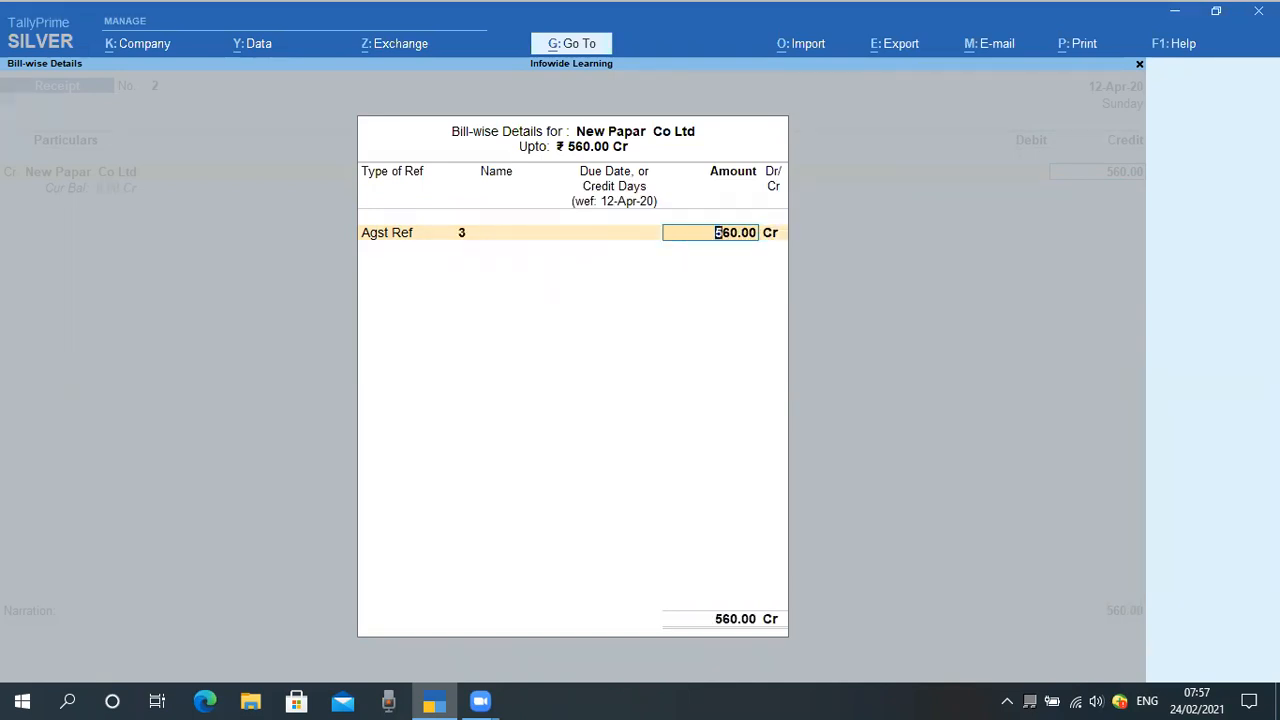
key("Return")
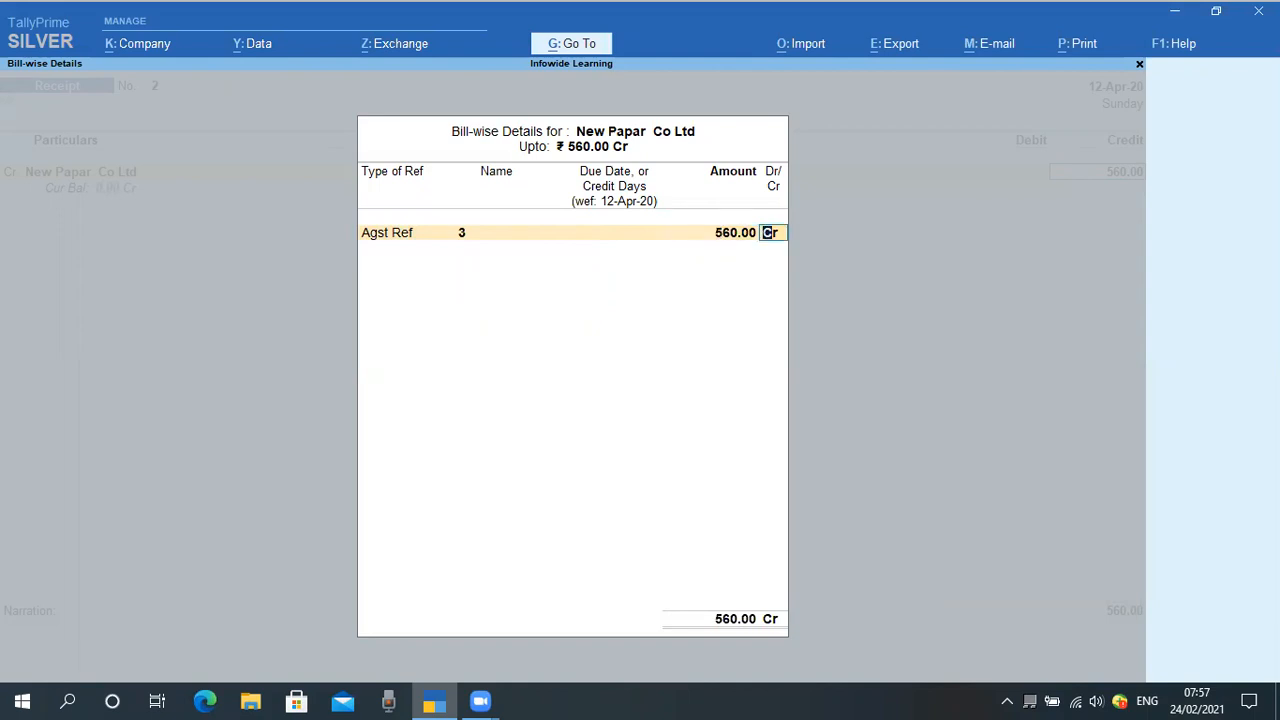
key("Return")
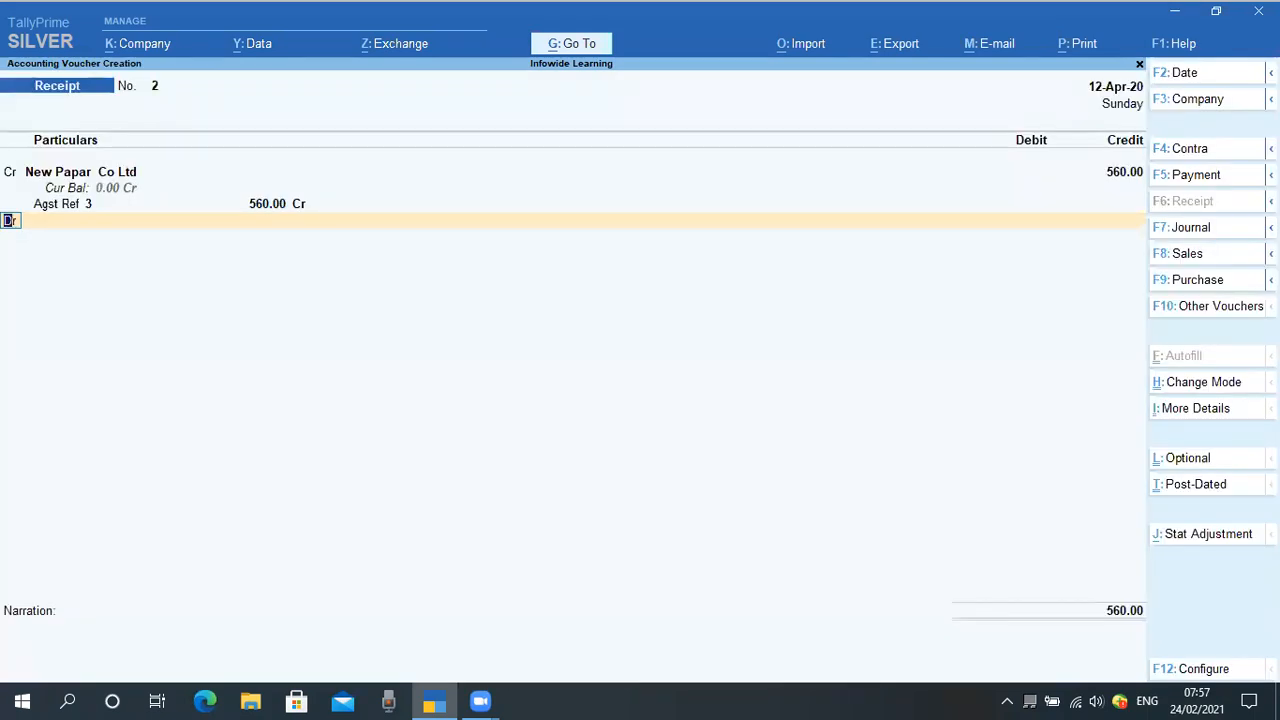
Debit the Cash ledger with 560.00 as the receiving account of the voucher.
key("Return")
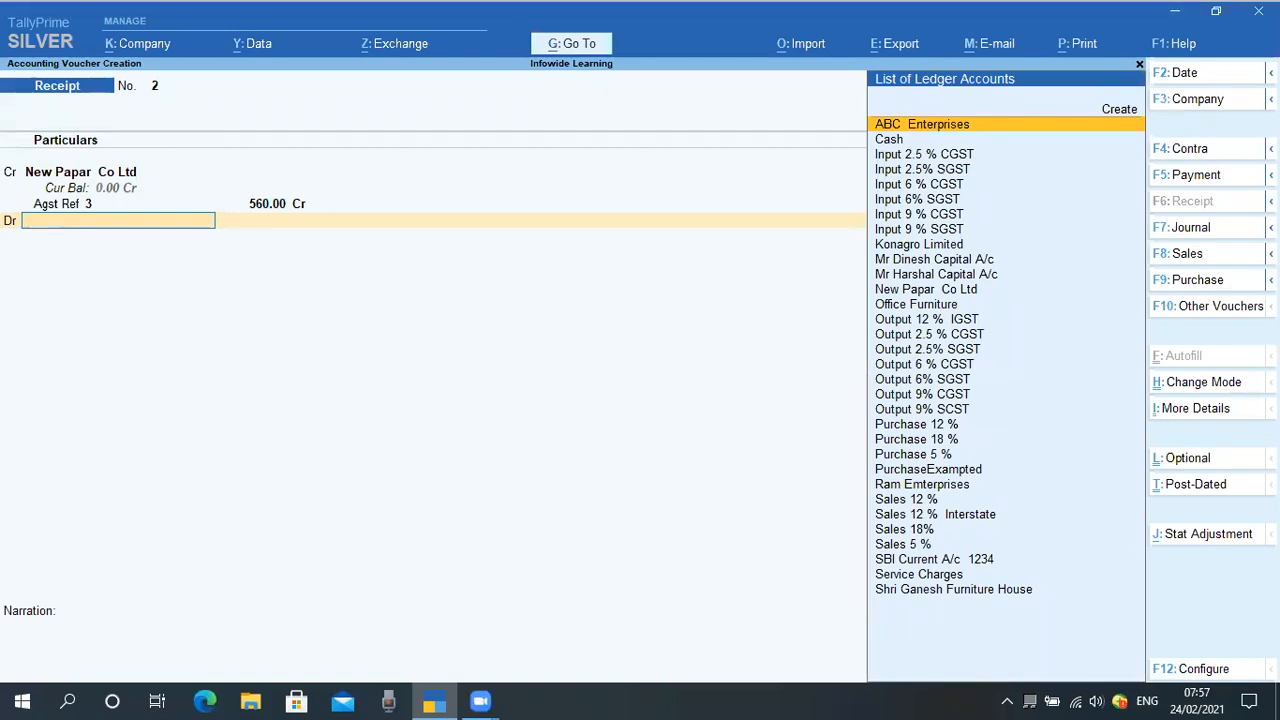
key("Down")
key("Up")
key("Down")
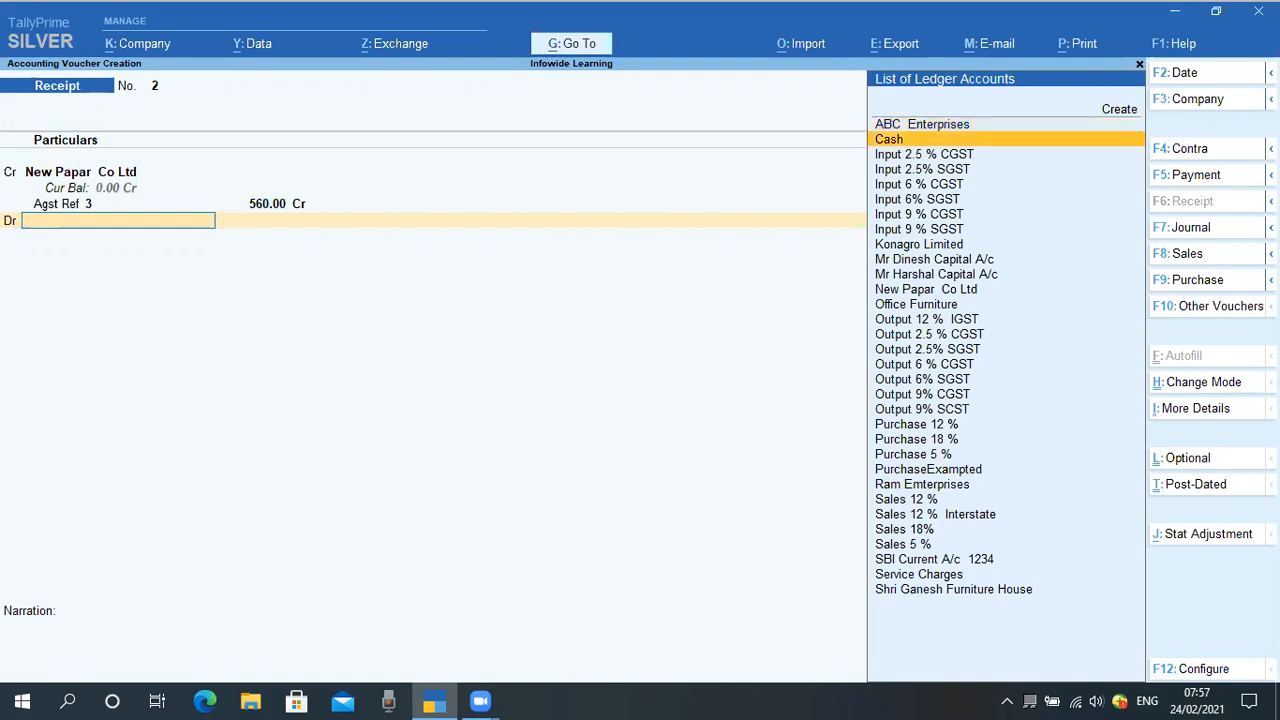
type("Cas")
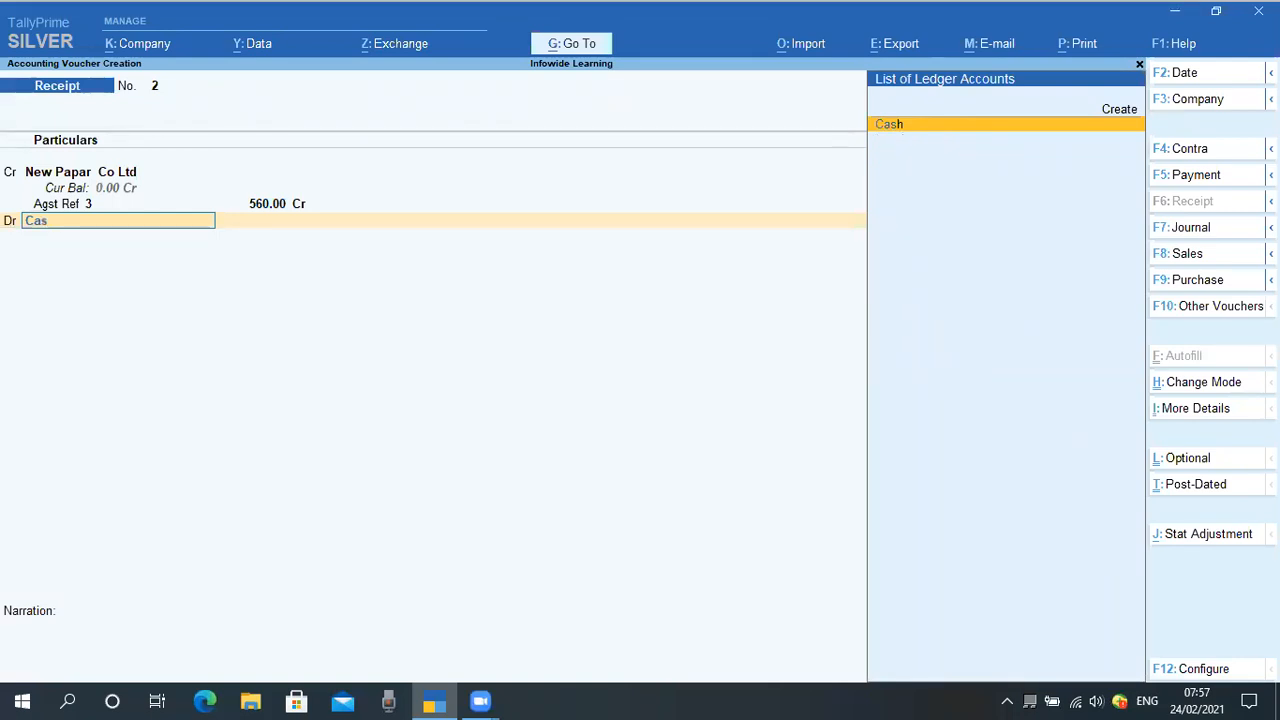
key("Return")
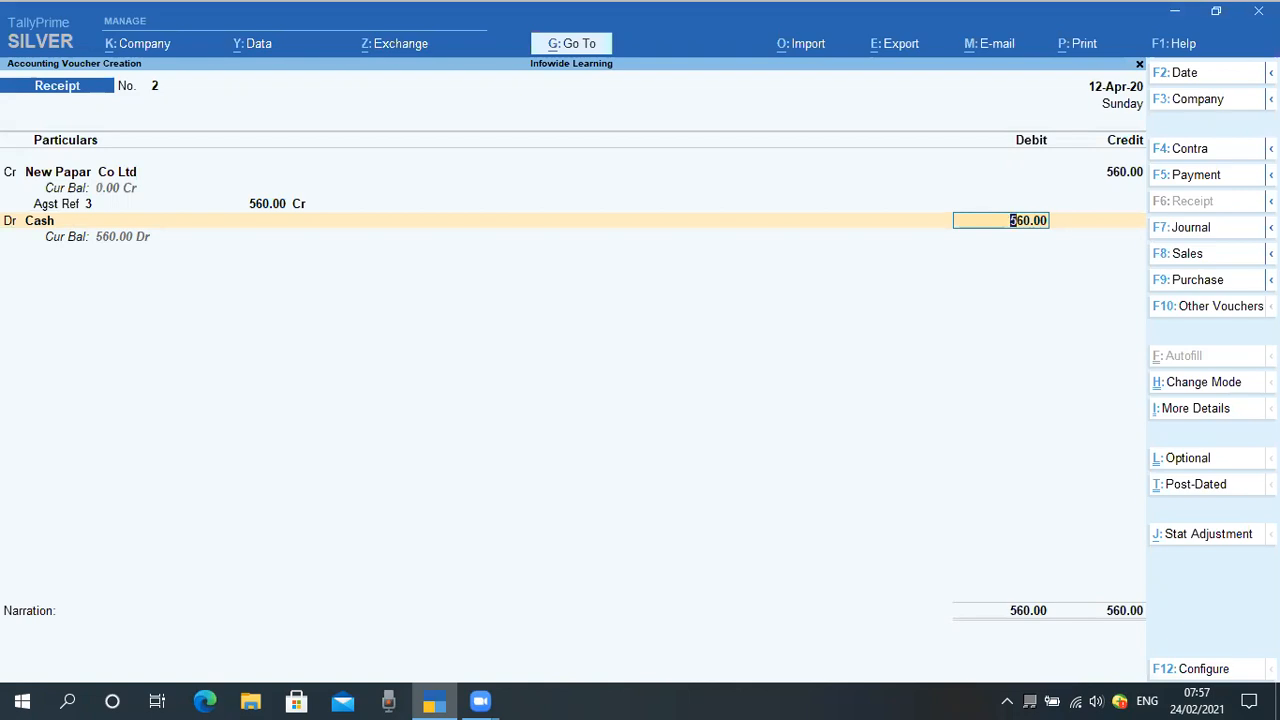
key("Return")
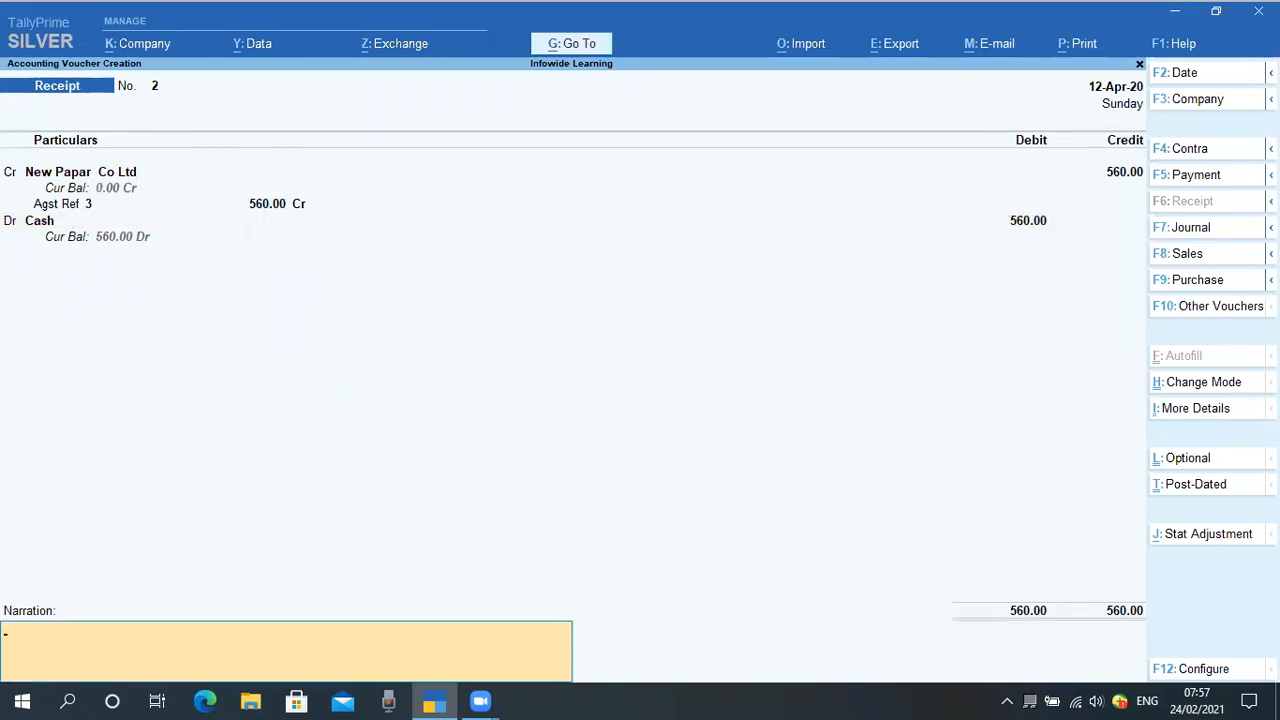
Enter the narration "Being Received cash from New Paper Co Ltd against Invoice No 3" and save the receipt voucher.
type("Being Received cash from")
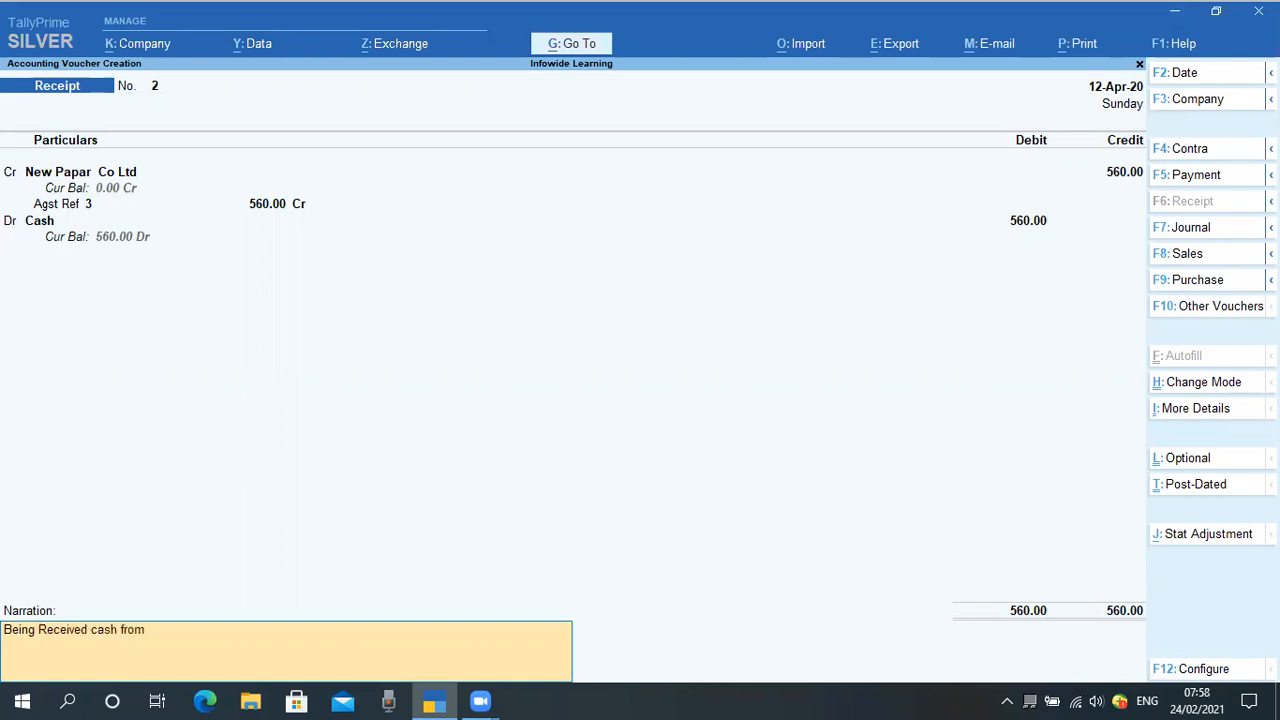
type(" New")
type(" Pap")
type("er Co")
type(" Ltd")
type("  agaibs")
key("BackSpace")
key("BackSpace")
key("BackSpace")
key("BackSpace")
type("in")
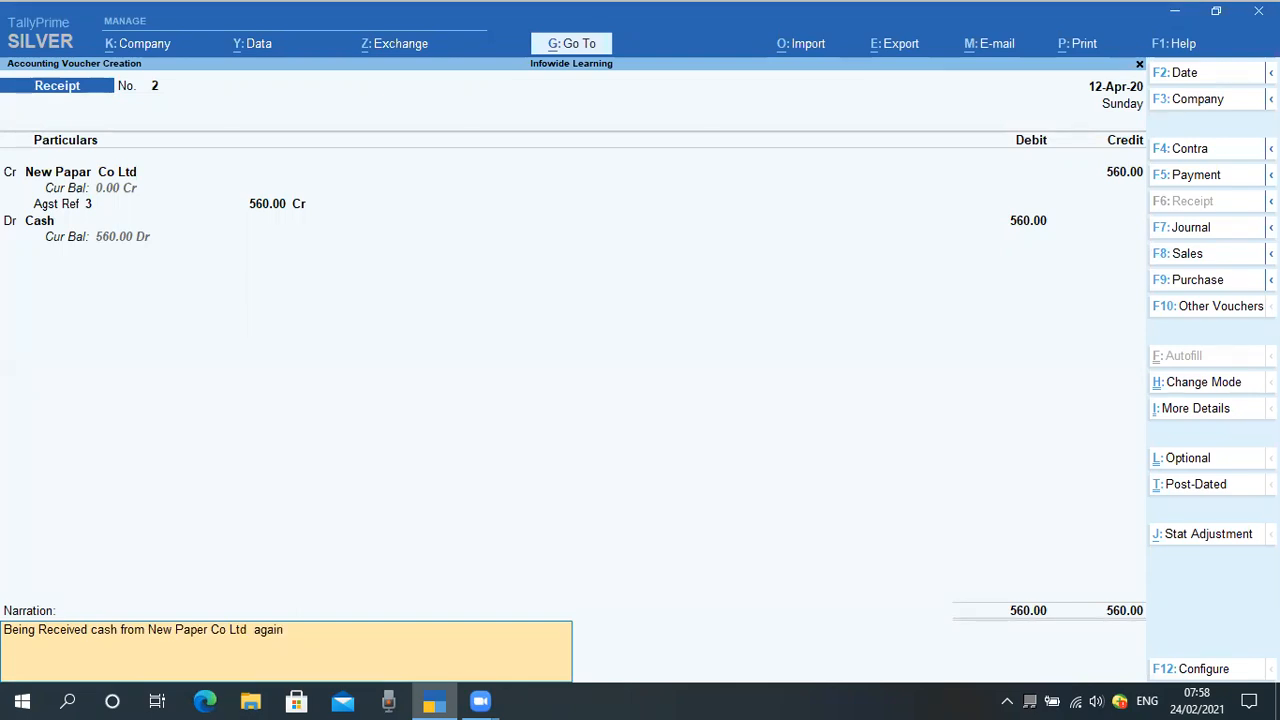
type("st Invoice No 3")
key("Return")
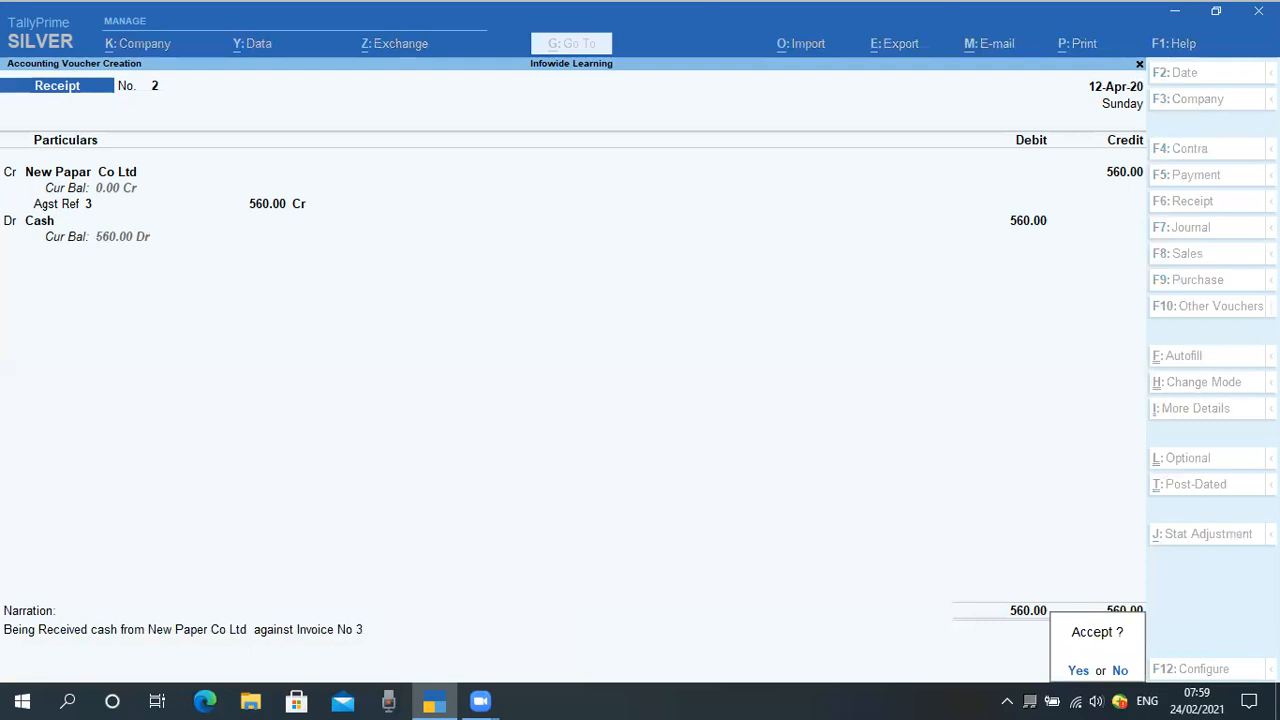
key("Return")
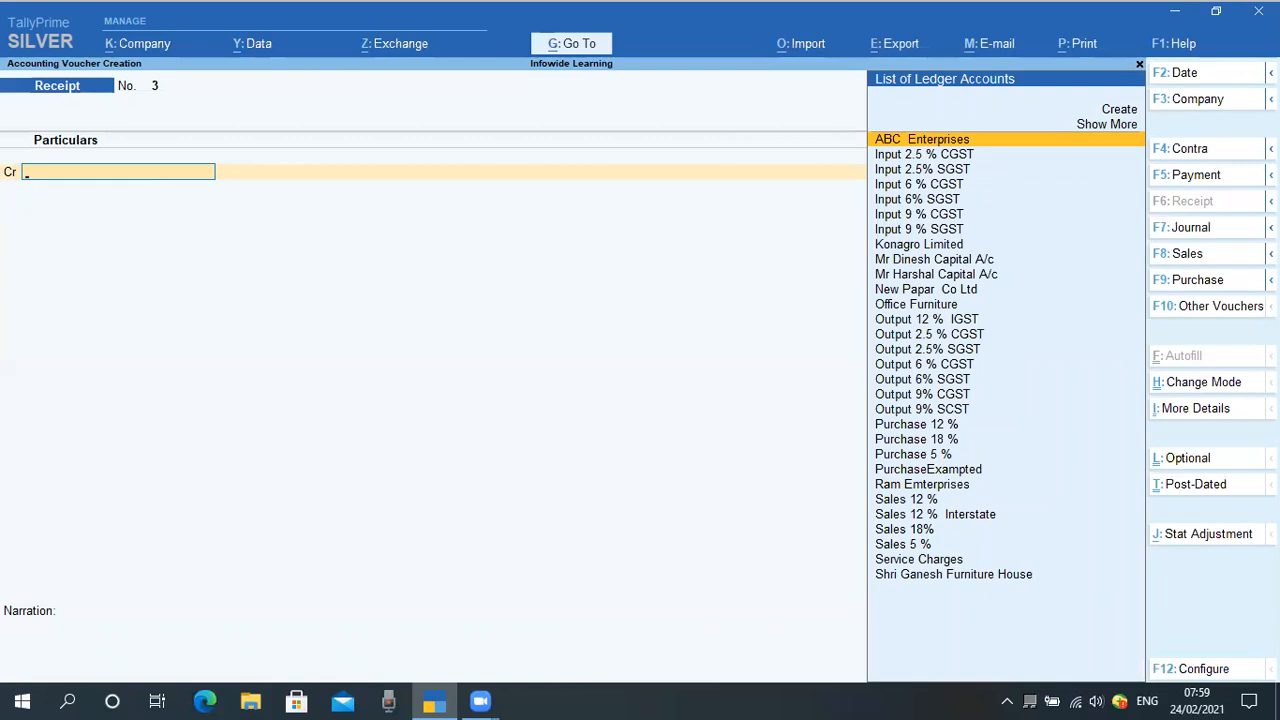
Leave the blank receipt voucher and return to the Gateway of Tally with Create selected.
key("Escape")
key("Return")
key("Up")
key("Up")
key("Up")
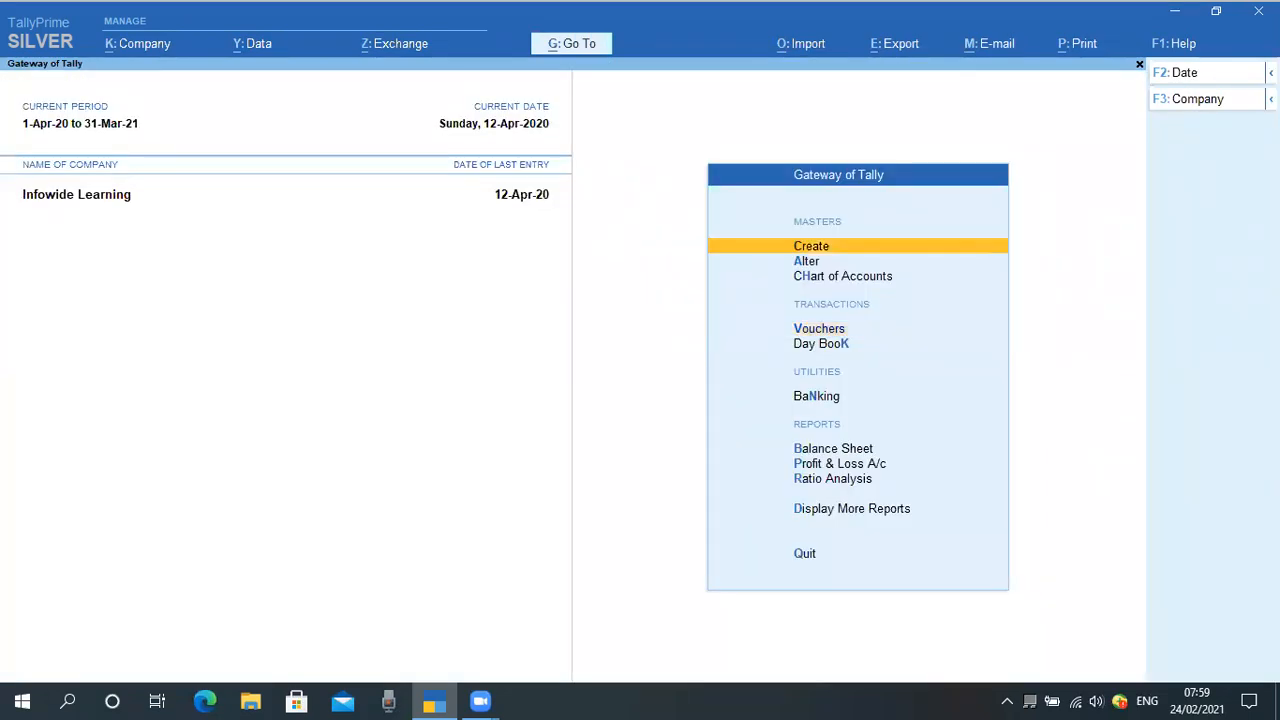
Open the Balance Sheet report from the Gateway of Tally.
key("Escape")
key("n")
key("Down")
key("Down")
key("Down")
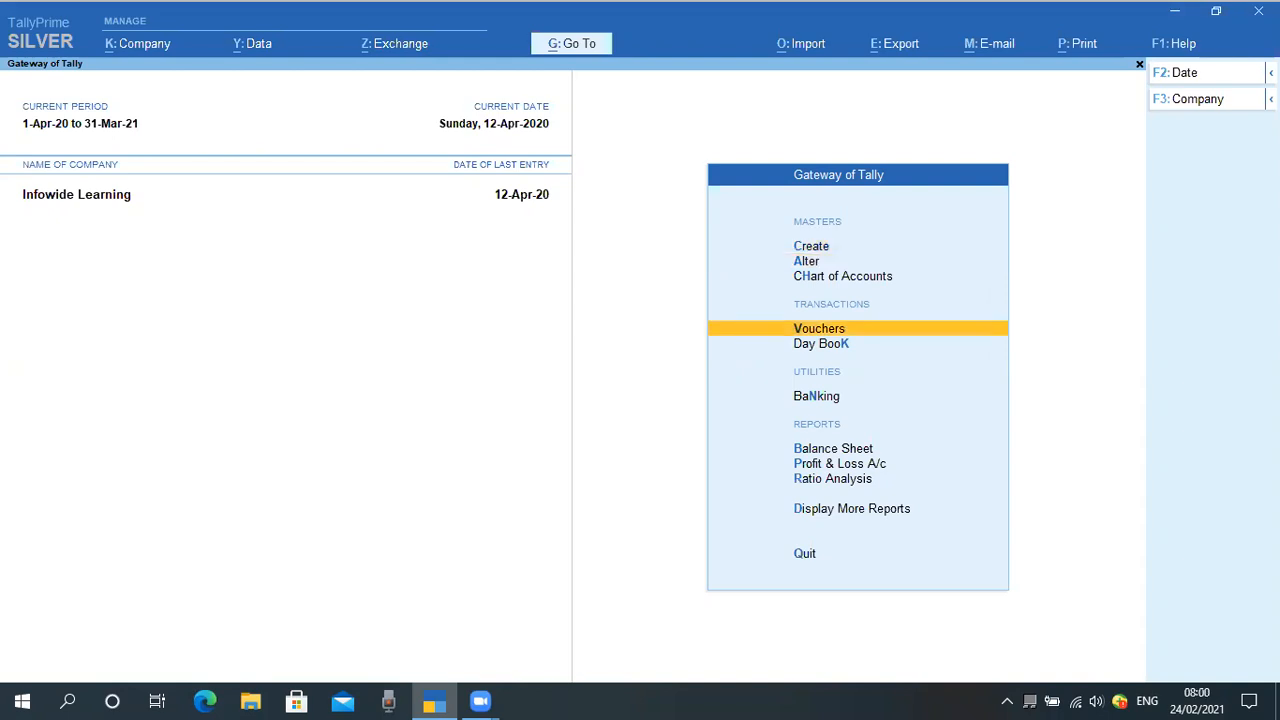
key("Down")
key("Down")
key("Down")
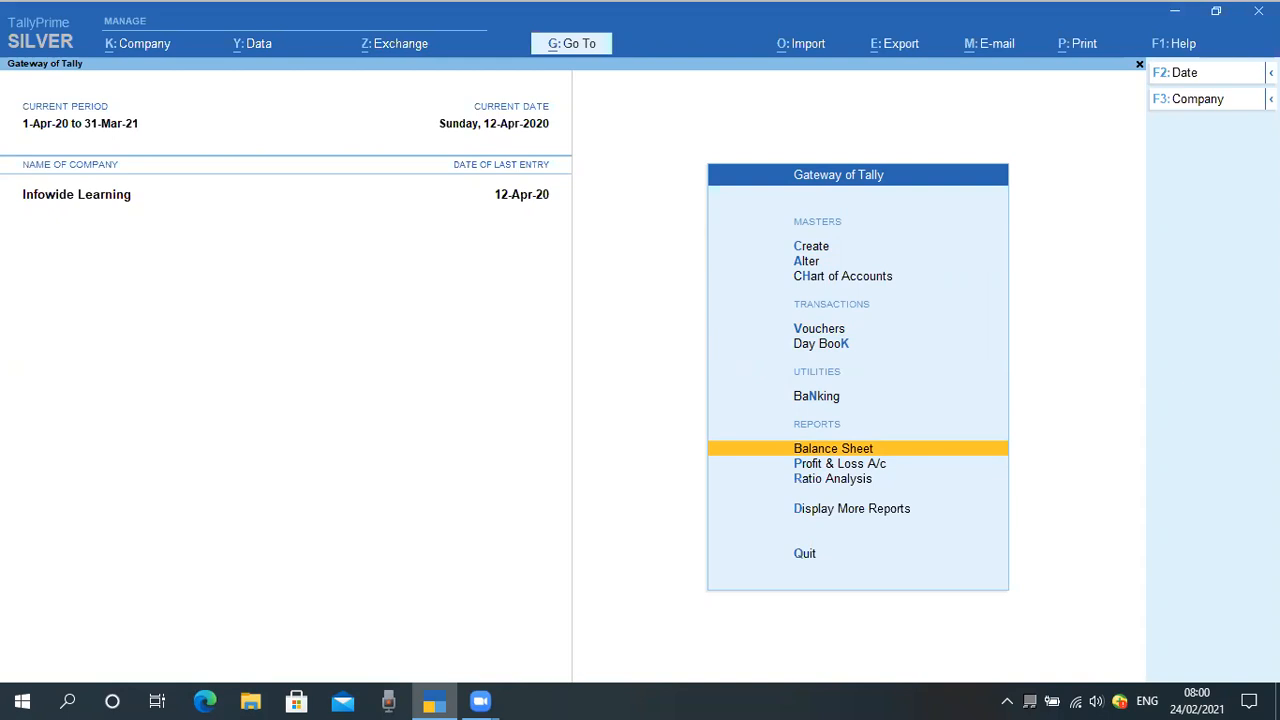
key("Return")
Drill down from Current Assets on the Balance Sheet into the Sundry Debtors group summary.
key("Right")
key("Down")
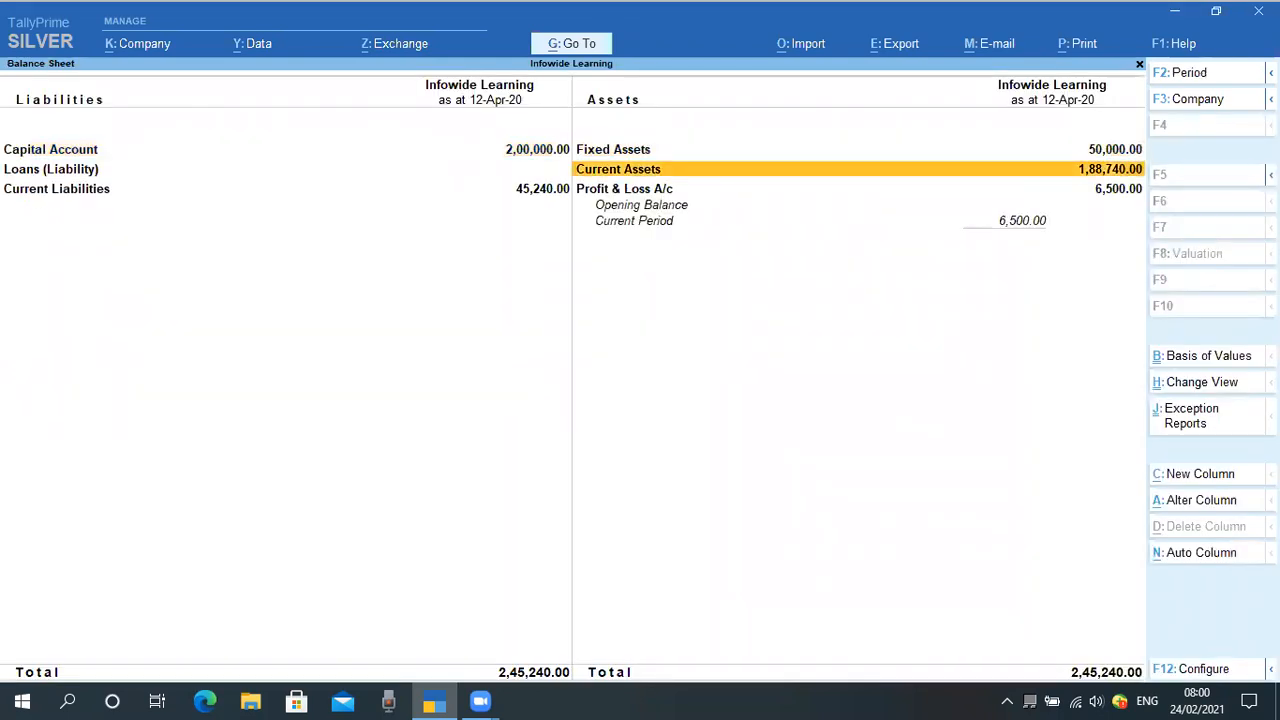
key("Return")
key("Down")
key("Up")
key("Return")
key("Down")
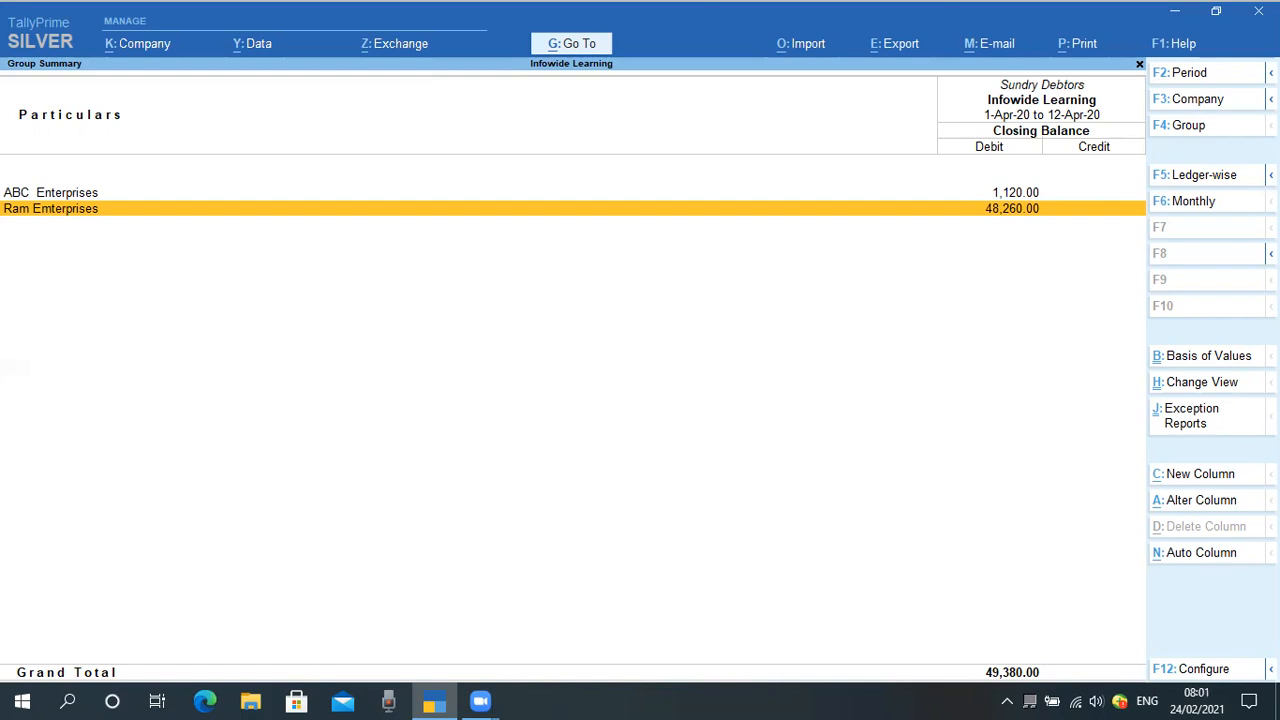
Configure the Sundry Debtors summary with Show Transactions set to Yes and the other display options left as they are.
left_click(1192, 669)
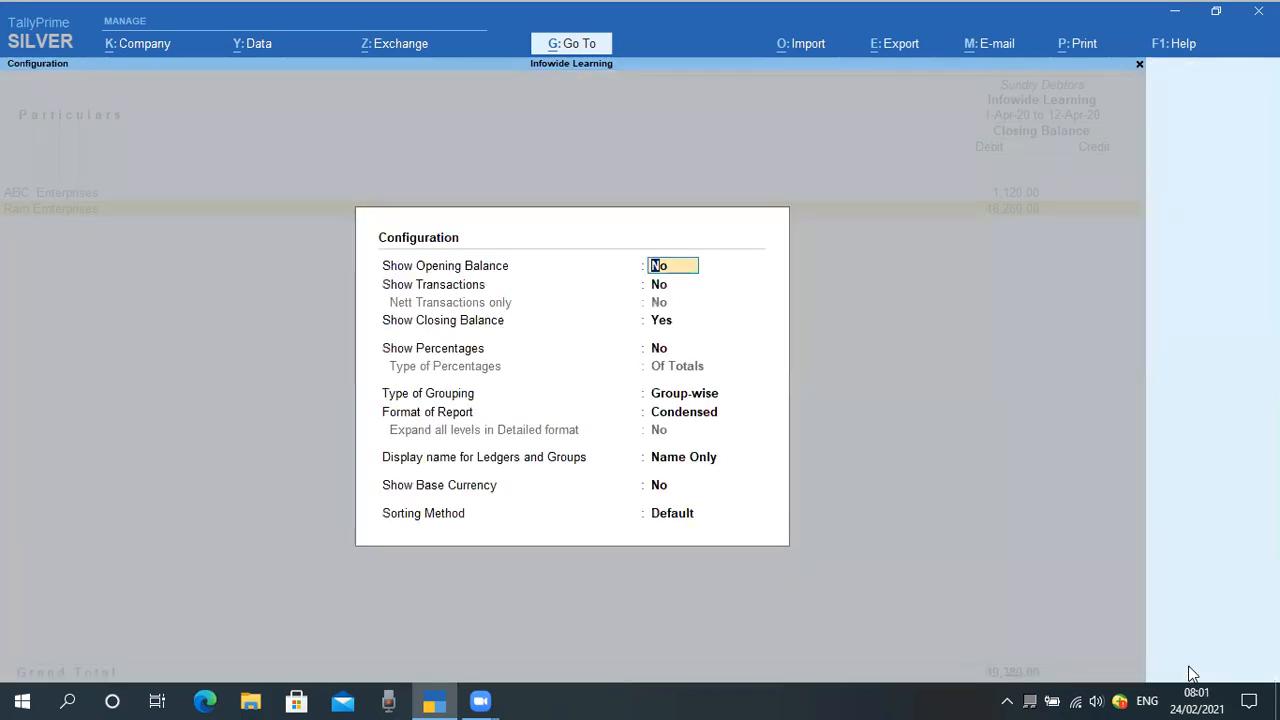
key("Return")
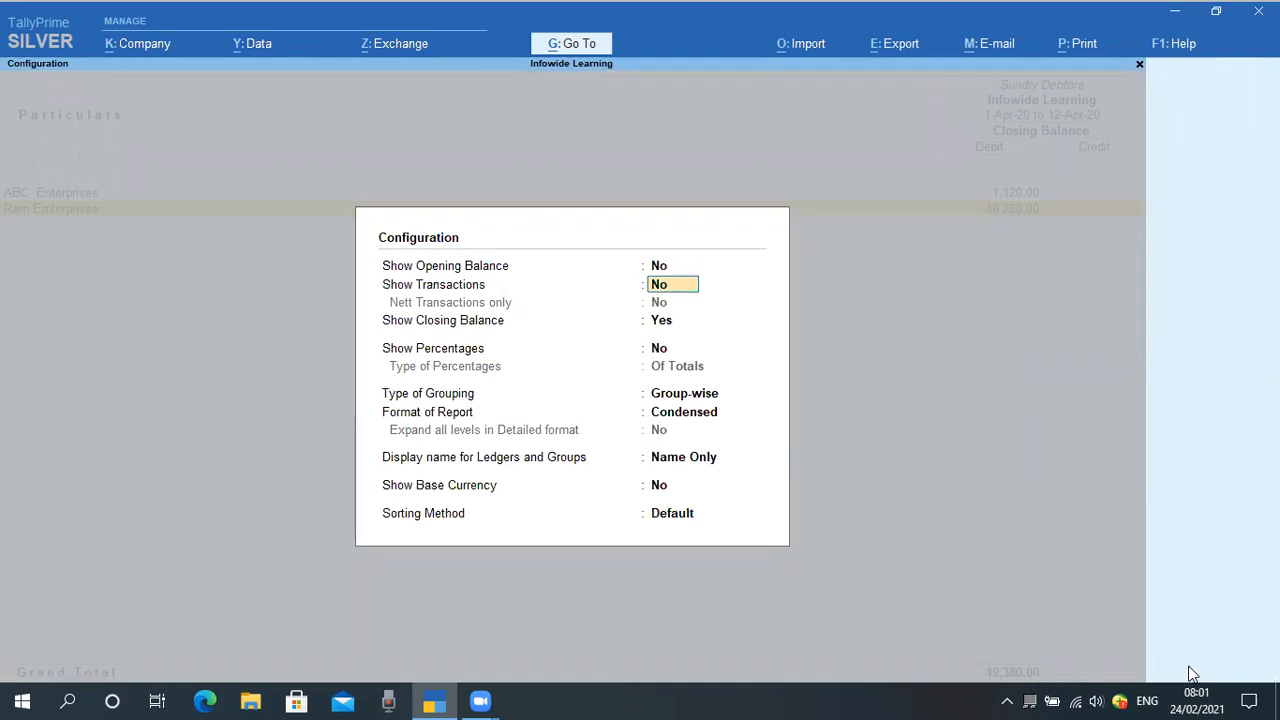
key("Up")
key("Return")
type("y")
key("Return")
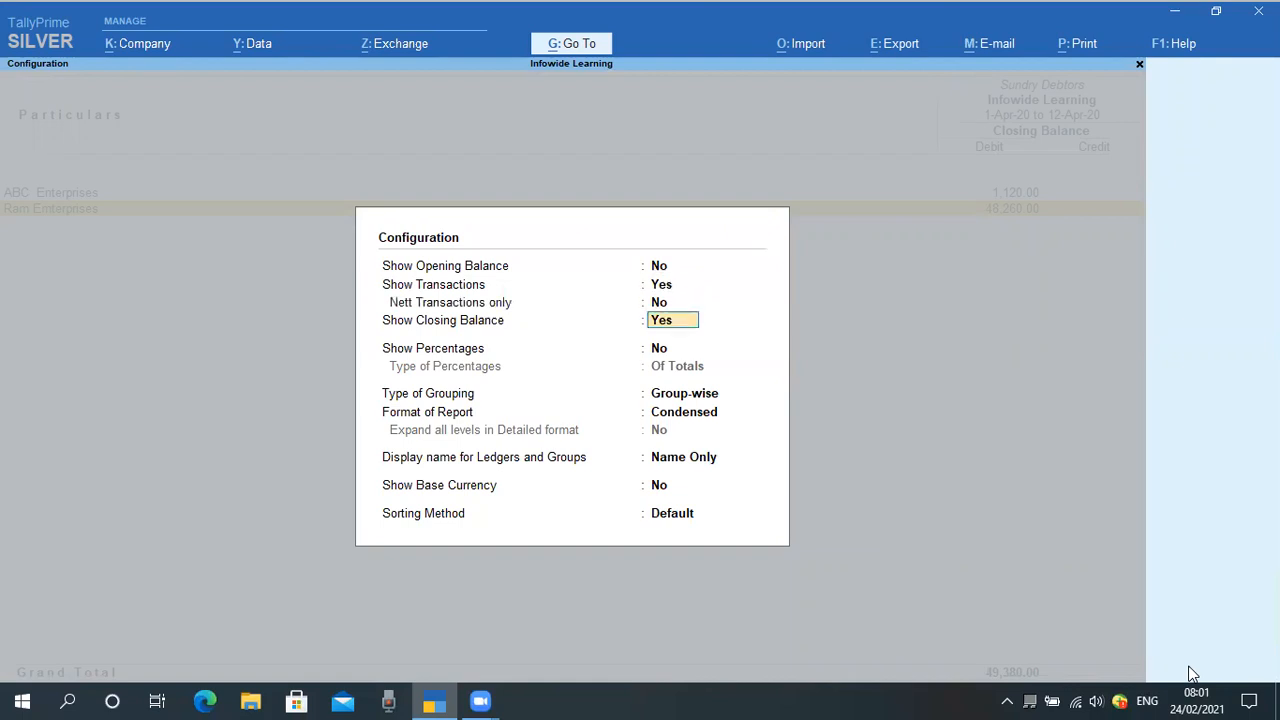
key("Return")
key("Return")
key("Return")
key("Return")
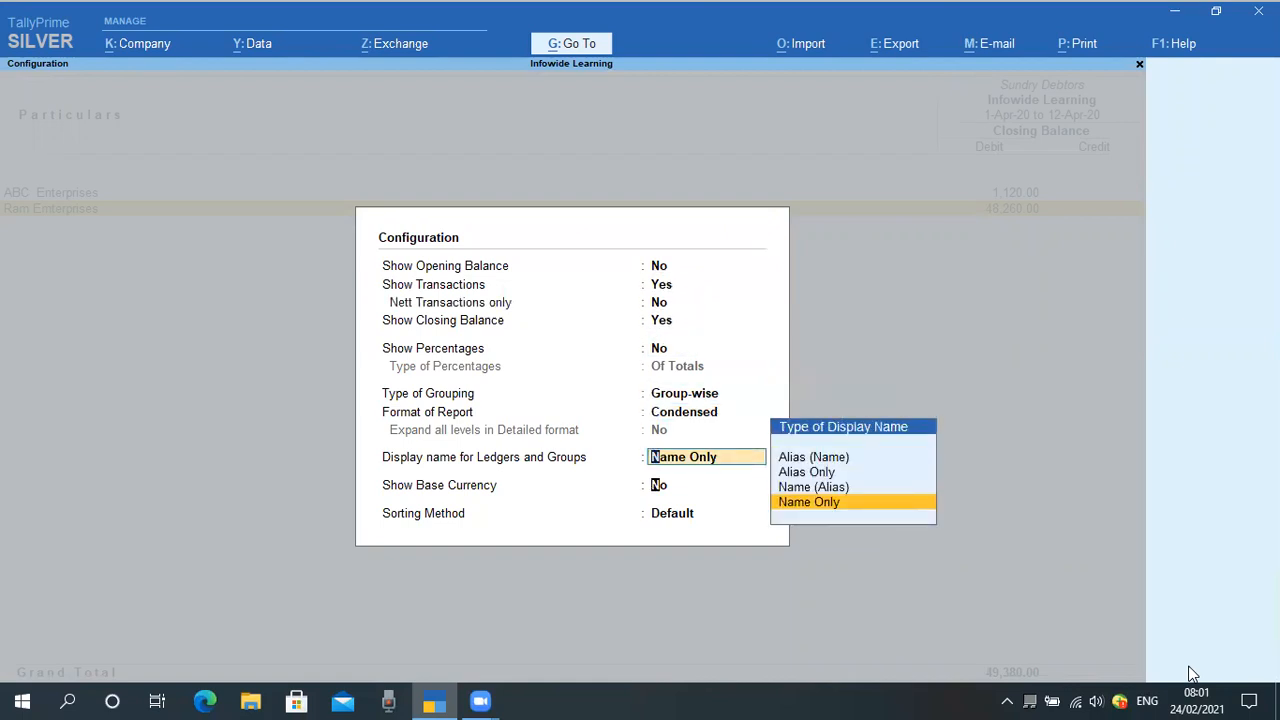
key("Return")
key("Return")
key("Return")
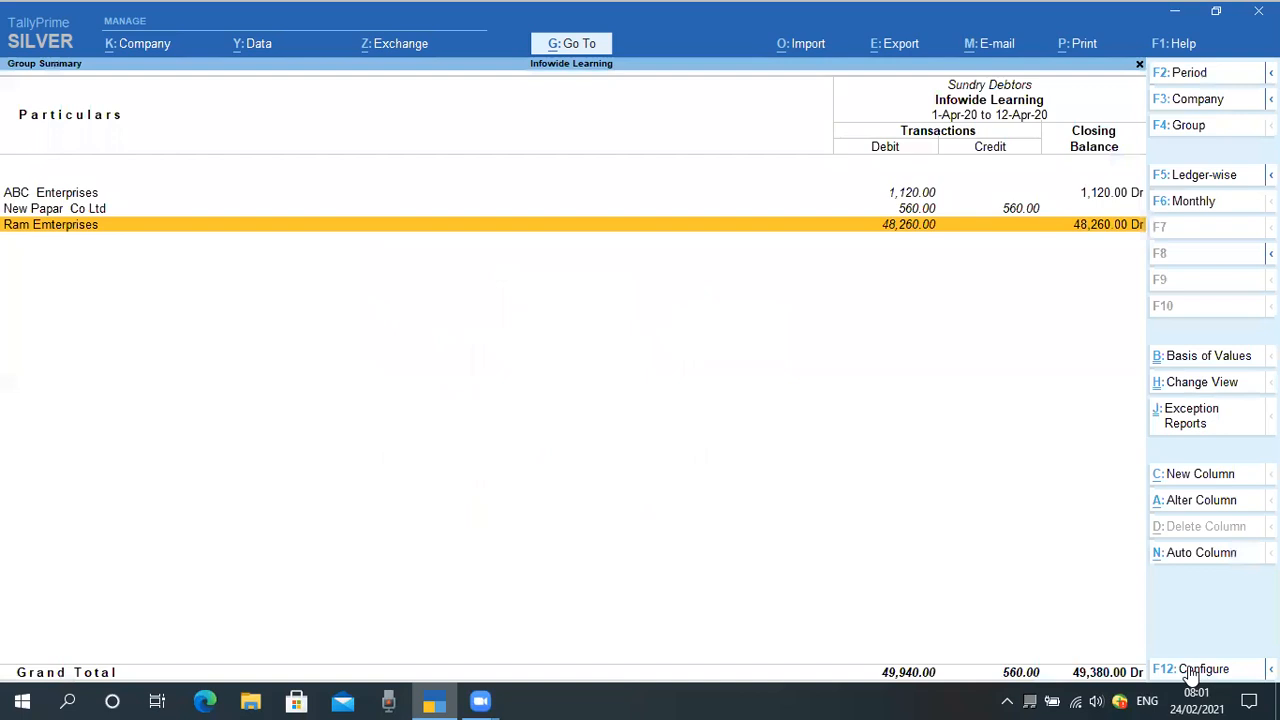
Examine the April sales and receipt vouchers in the New Papar Co Ltd ledger, and return to the Current Assets summary.
key("Up")
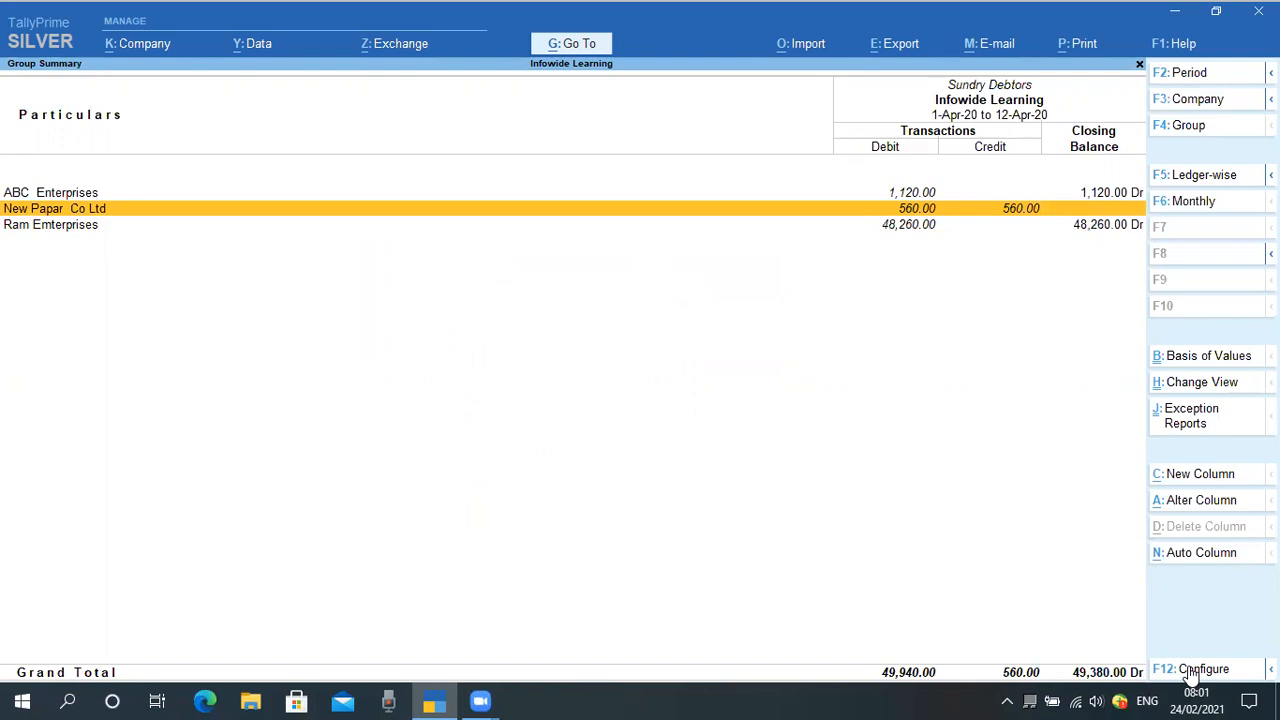
key("Up")
key("Down")
key("Return")
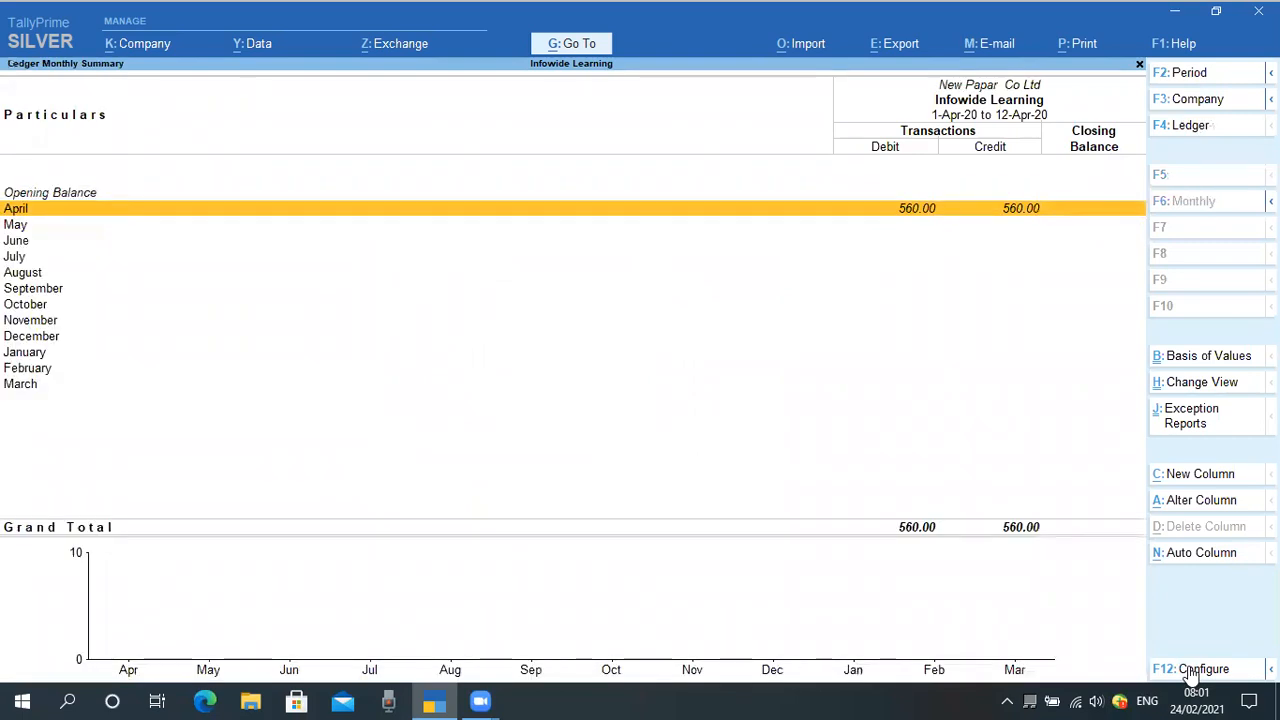
key("Return")
key("Down")
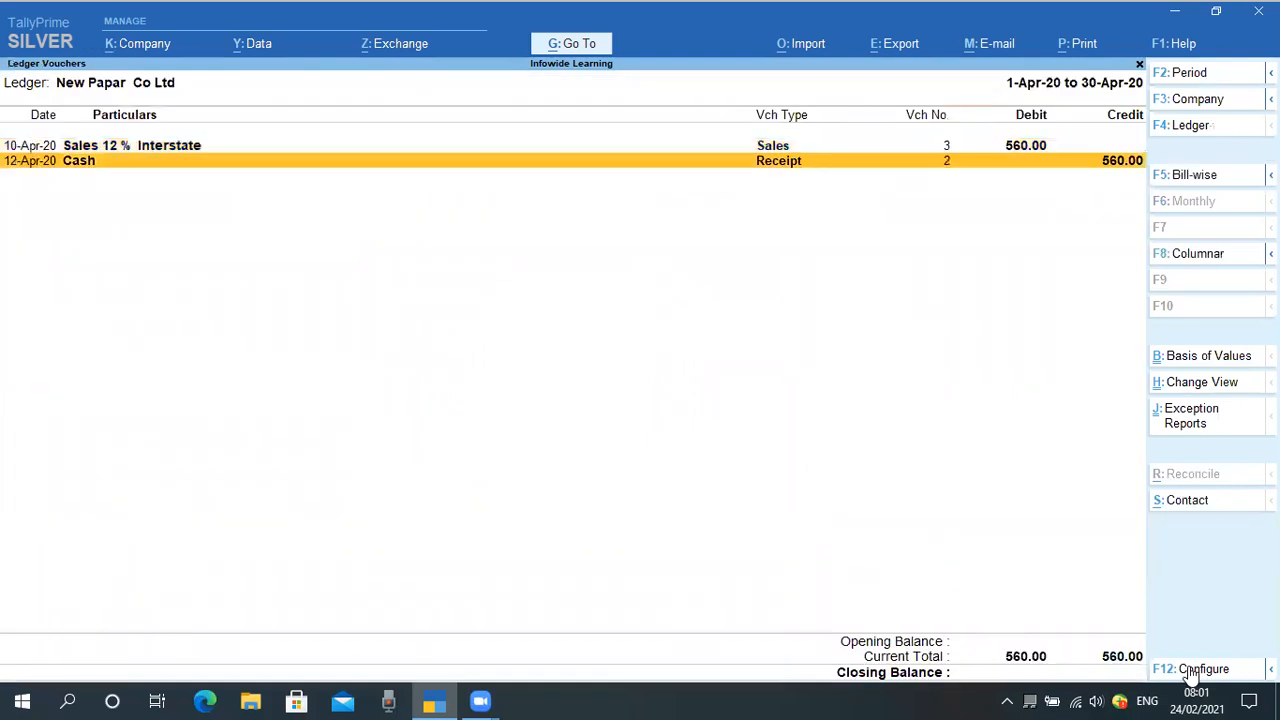
key("Up")
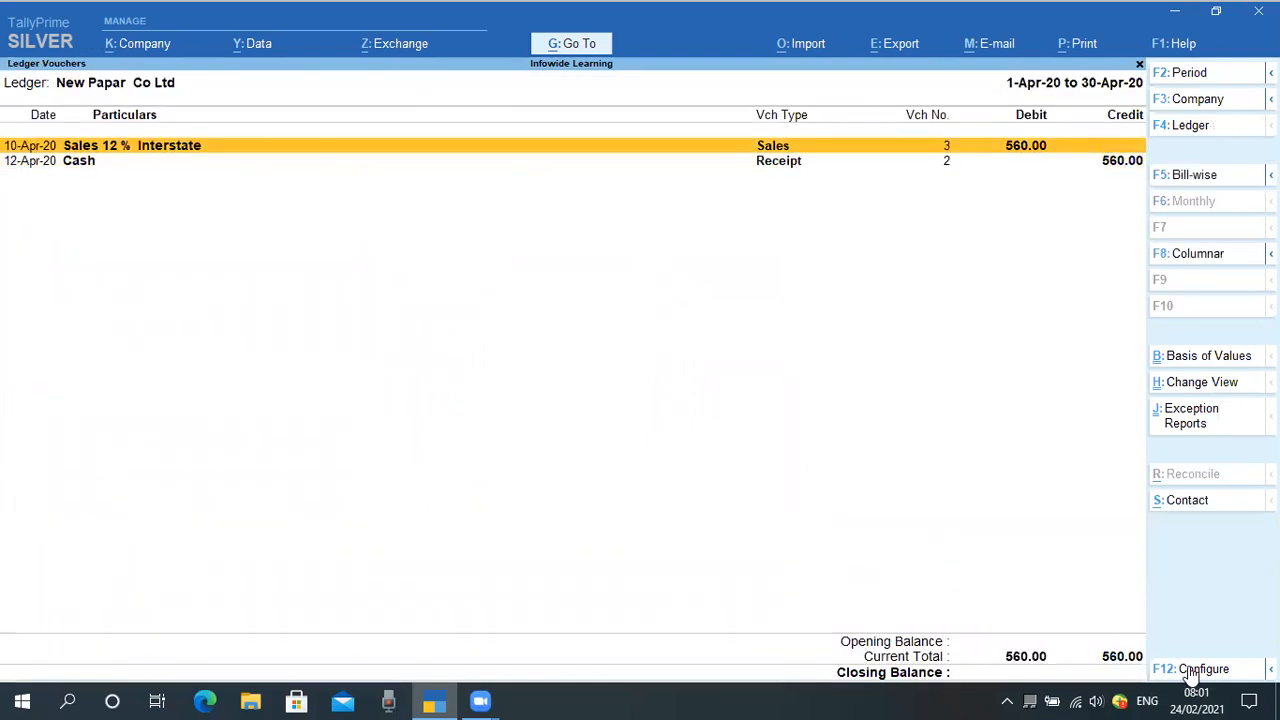
key("Down")
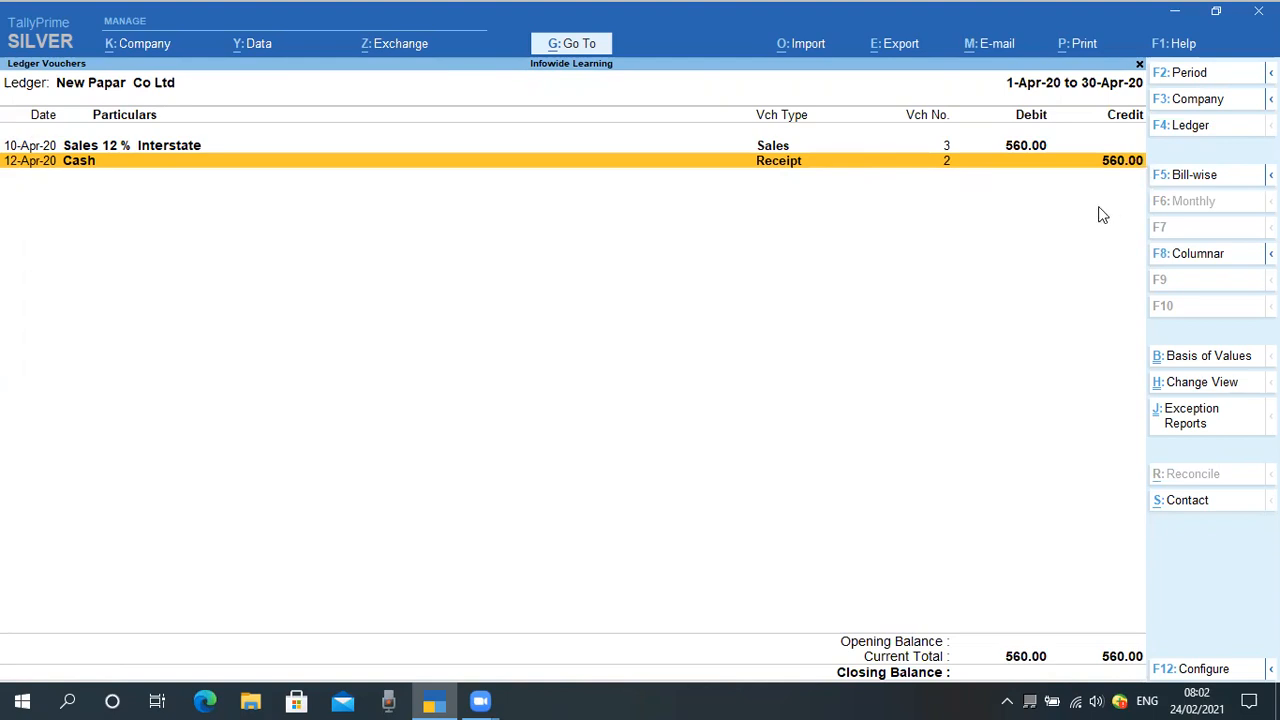
key("Escape")
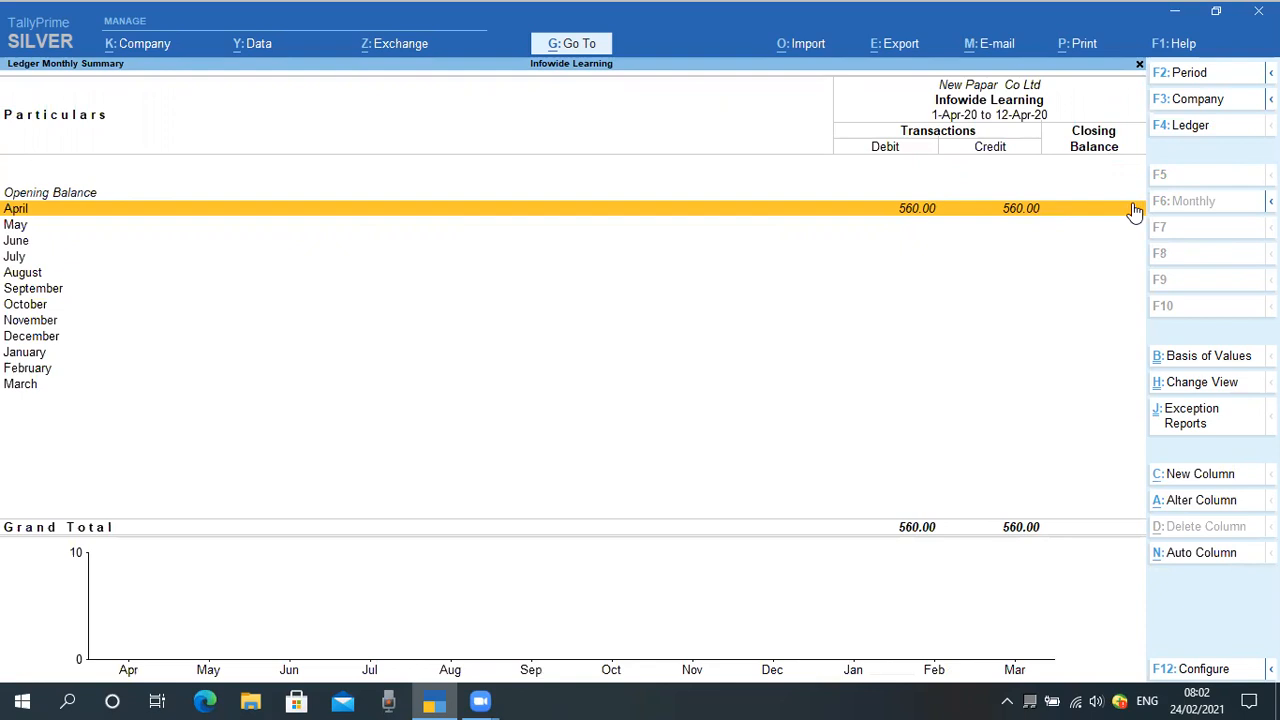
key("Escape")
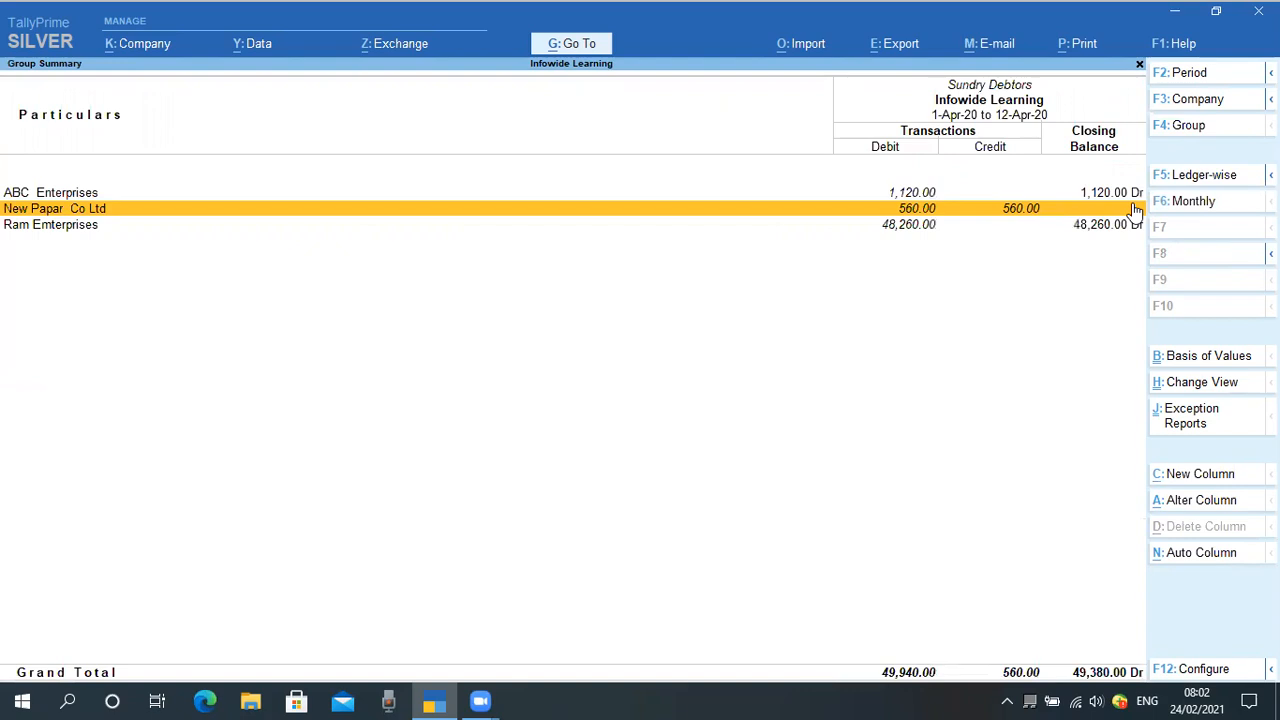
key("Escape")
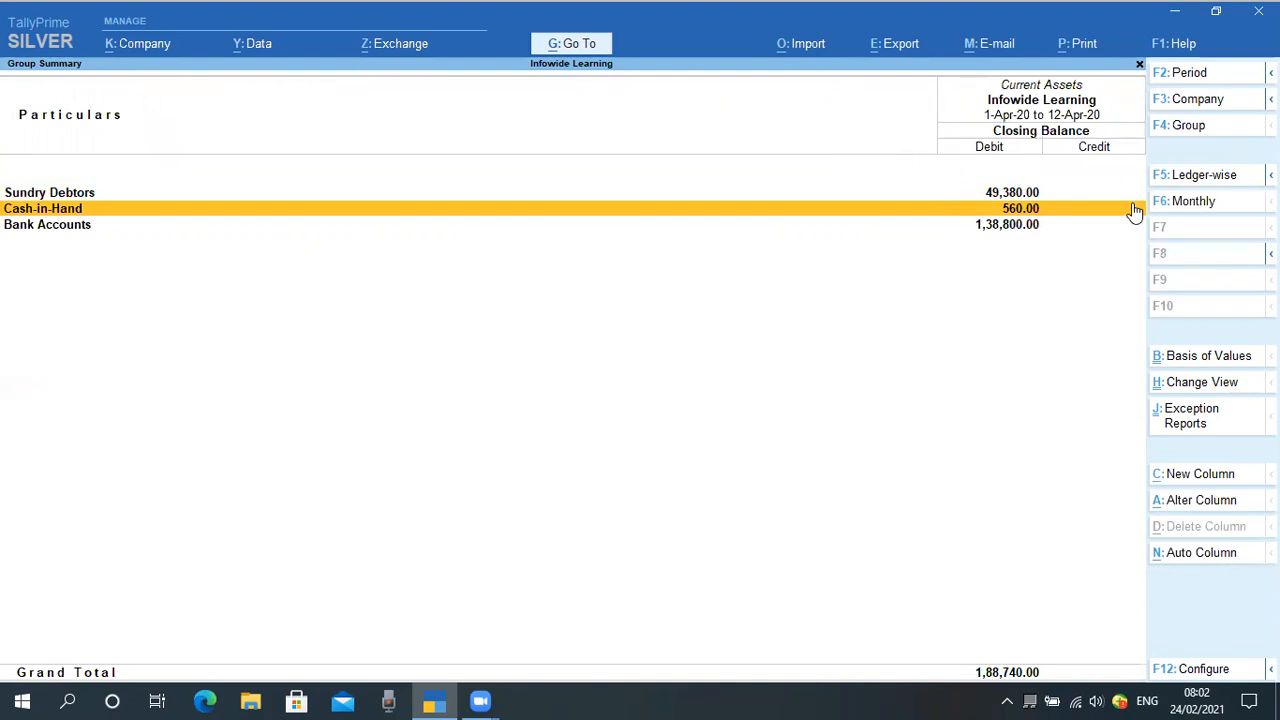
Examine the Cash ledger's April vouchers under Cash-in-Hand, and return to the Current Assets summary.
key("Up")
key("Down")
key("Return")
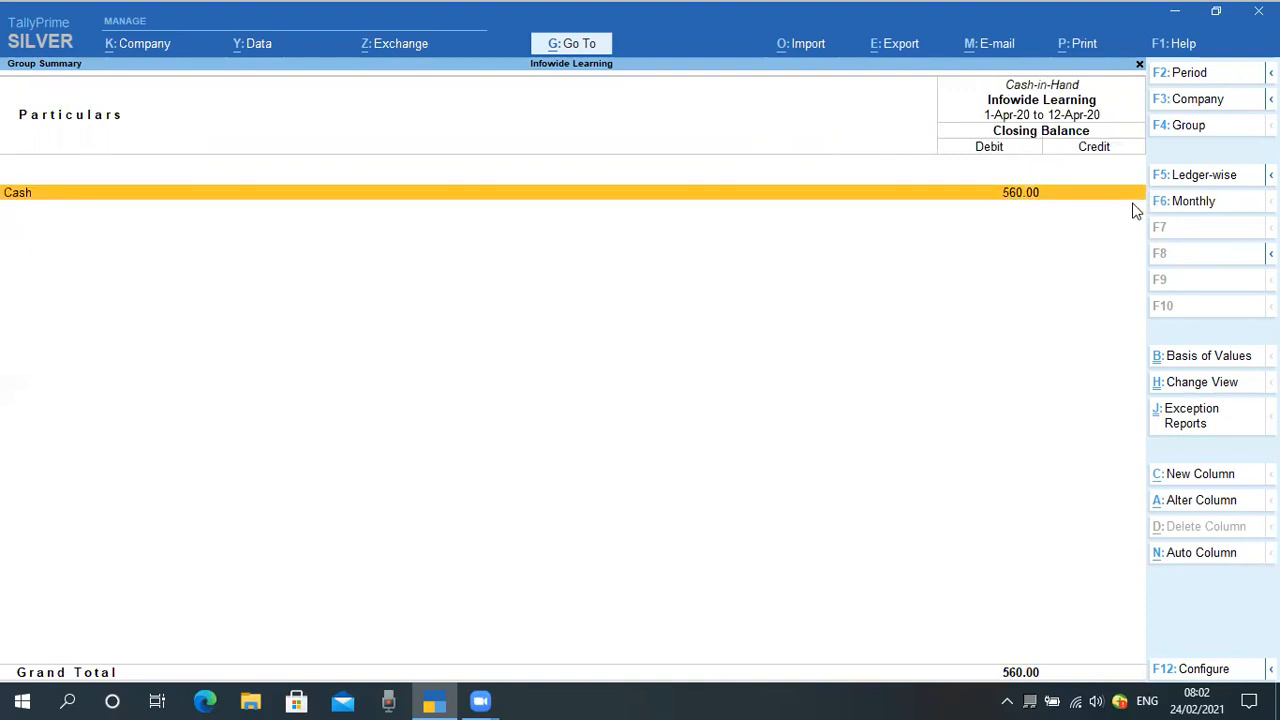
key("Return")
key("Return")
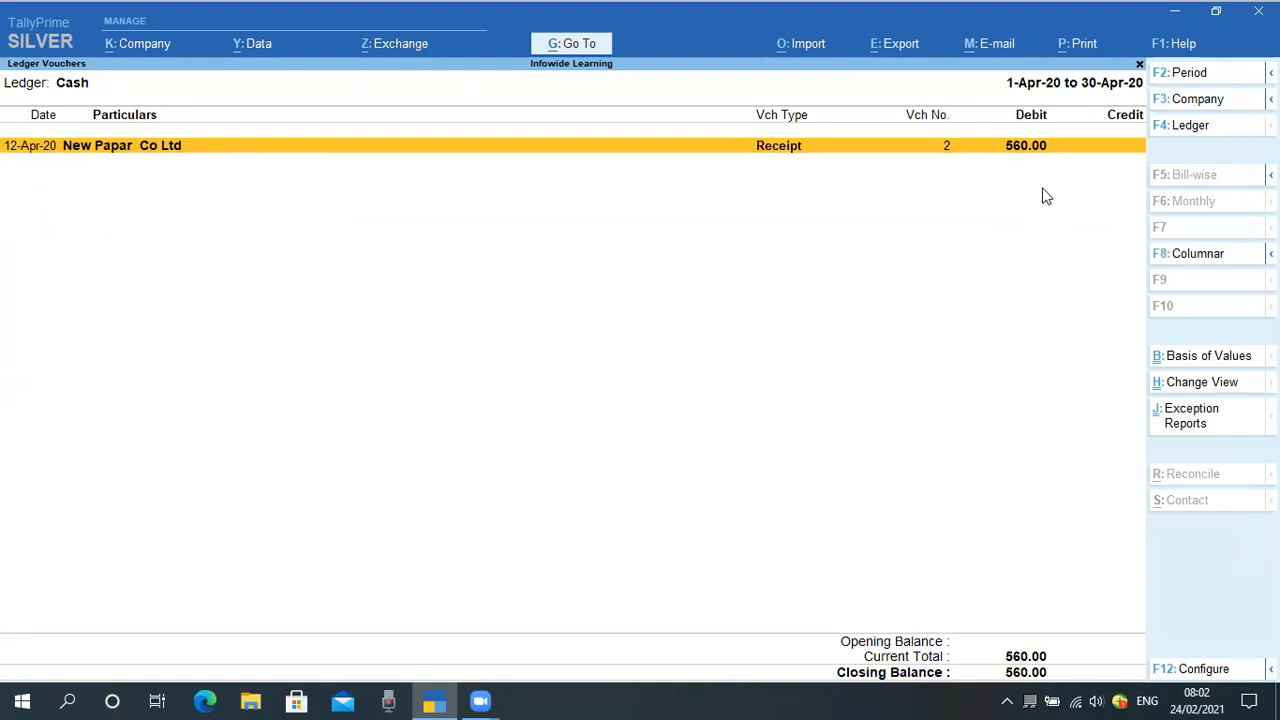
key("Escape")
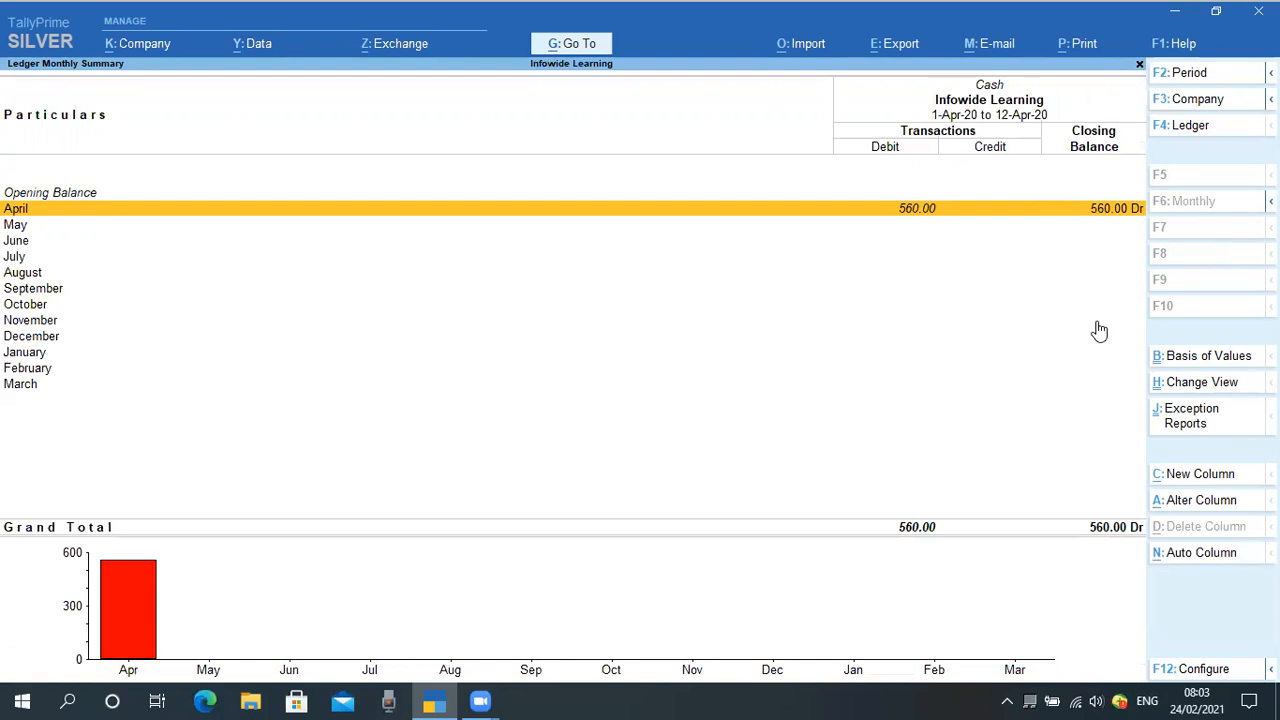
key("Escape")
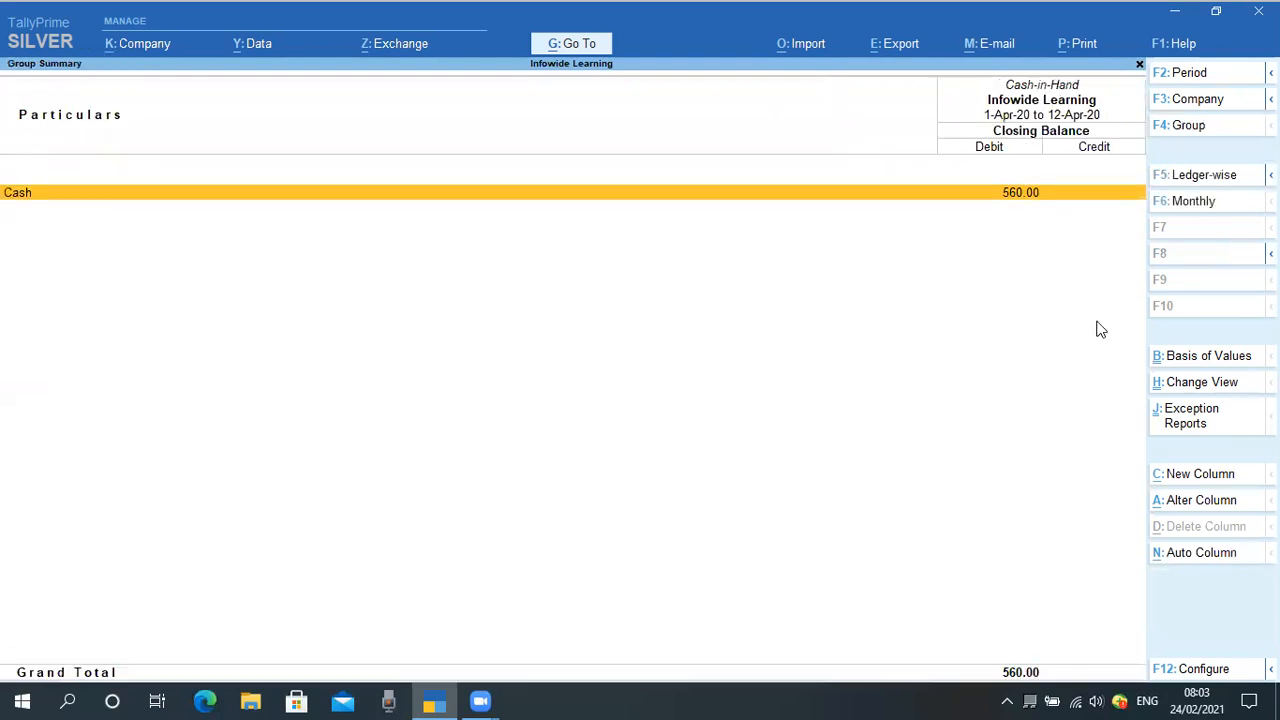
key("Escape")
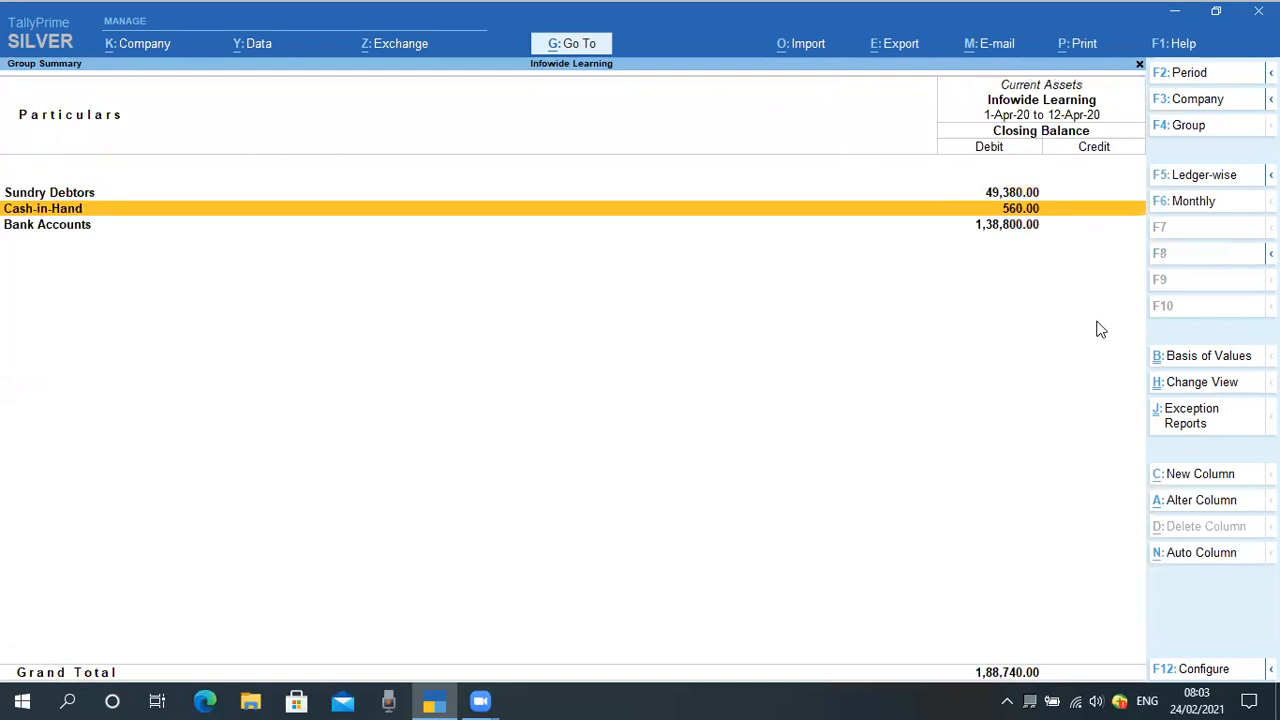
Review the closing balances in the Sundry Debtors group, and return to the Gateway of Tally.
key("Up")
key("Return")
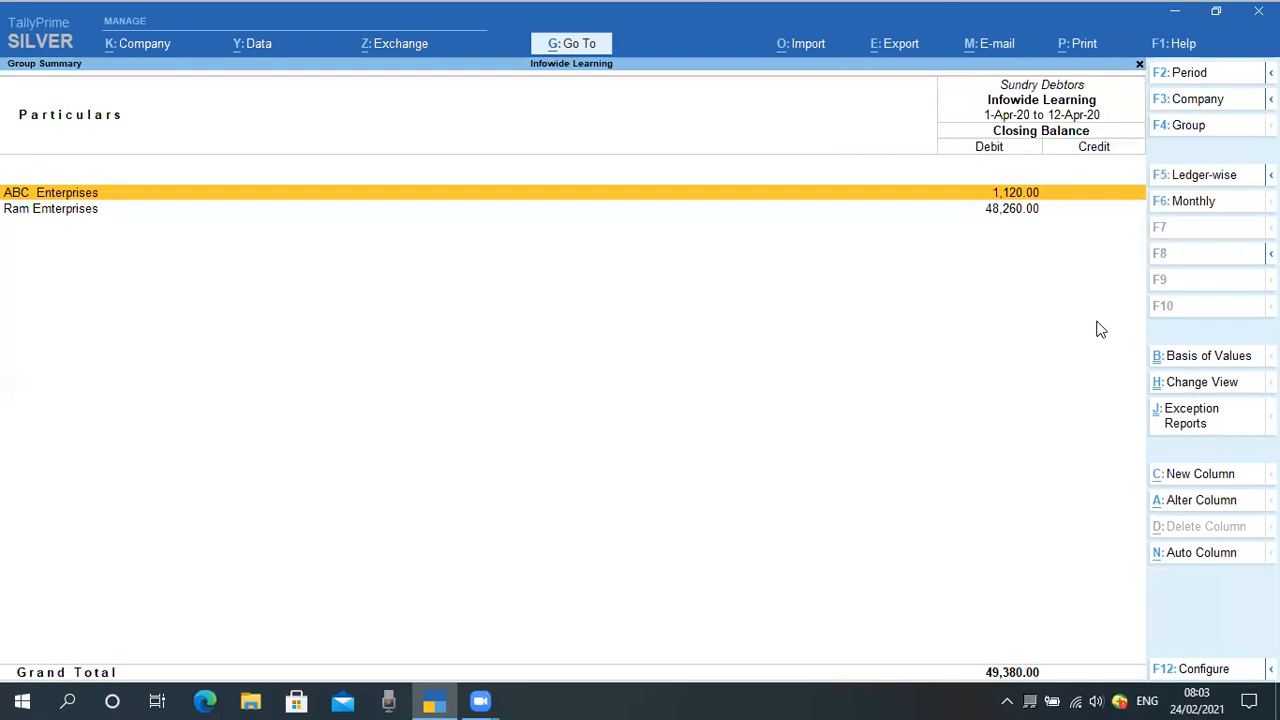
key("Escape")
key("Escape")
key("Escape")
key("Escape")
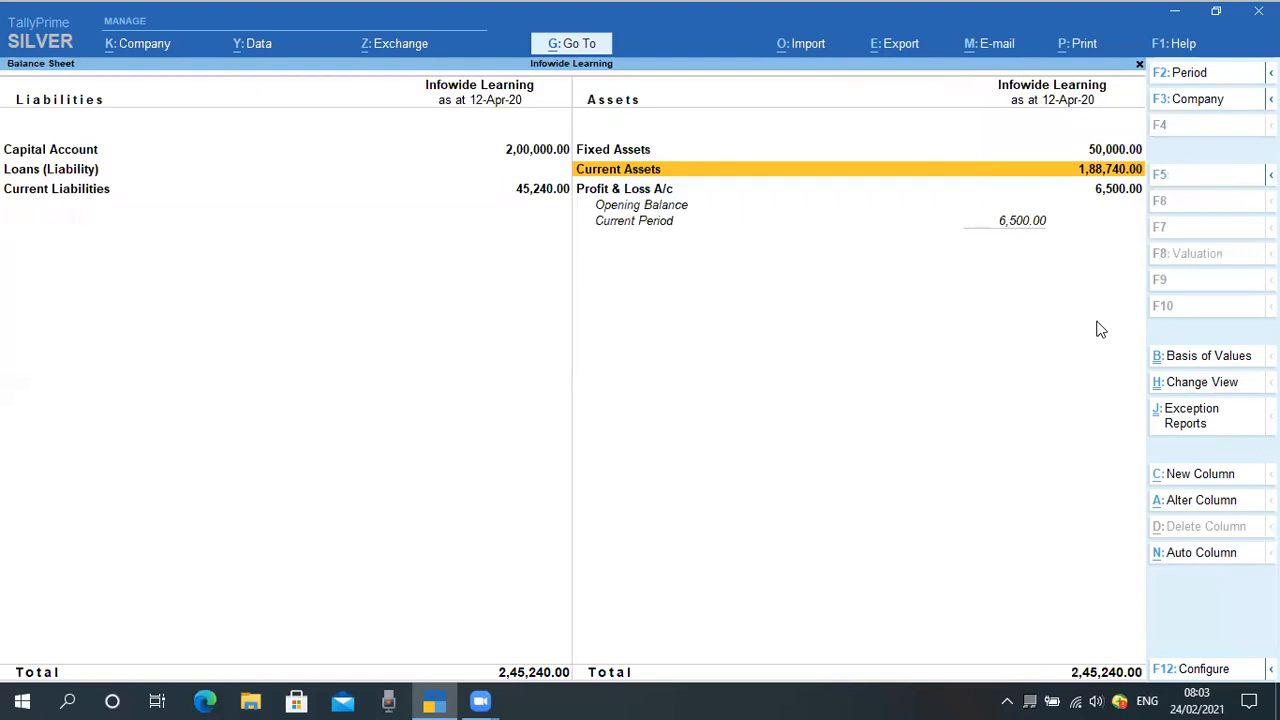
key("Escape")
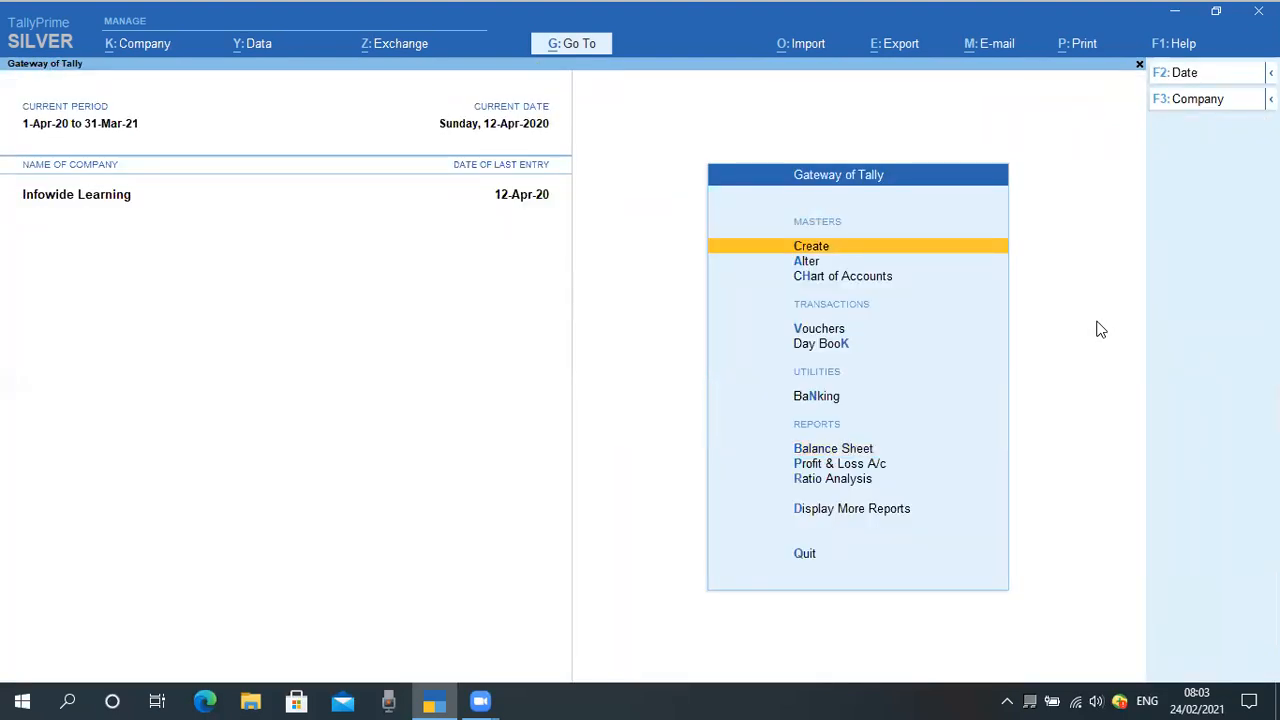
Open a new receipt voucher and set its date to 13-4-2020.
key("Down")
key("Down")
key("Down")
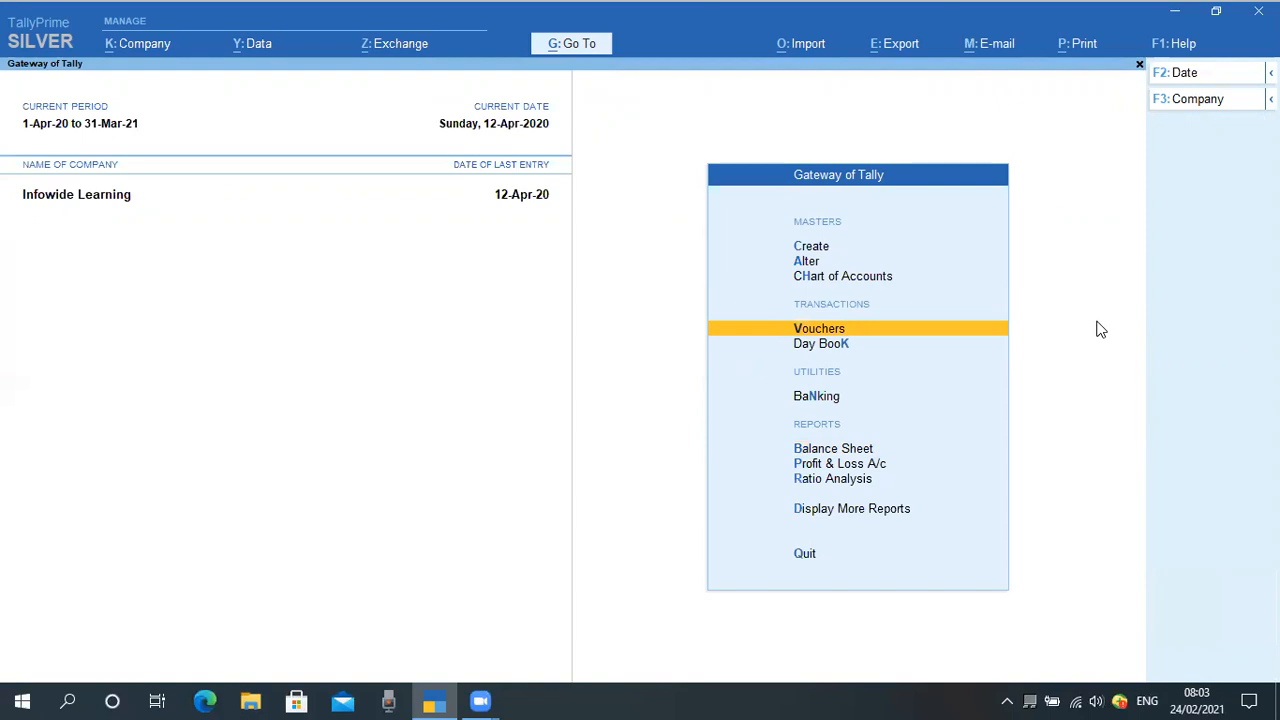
key("Up")
key("Down")
key("Return")
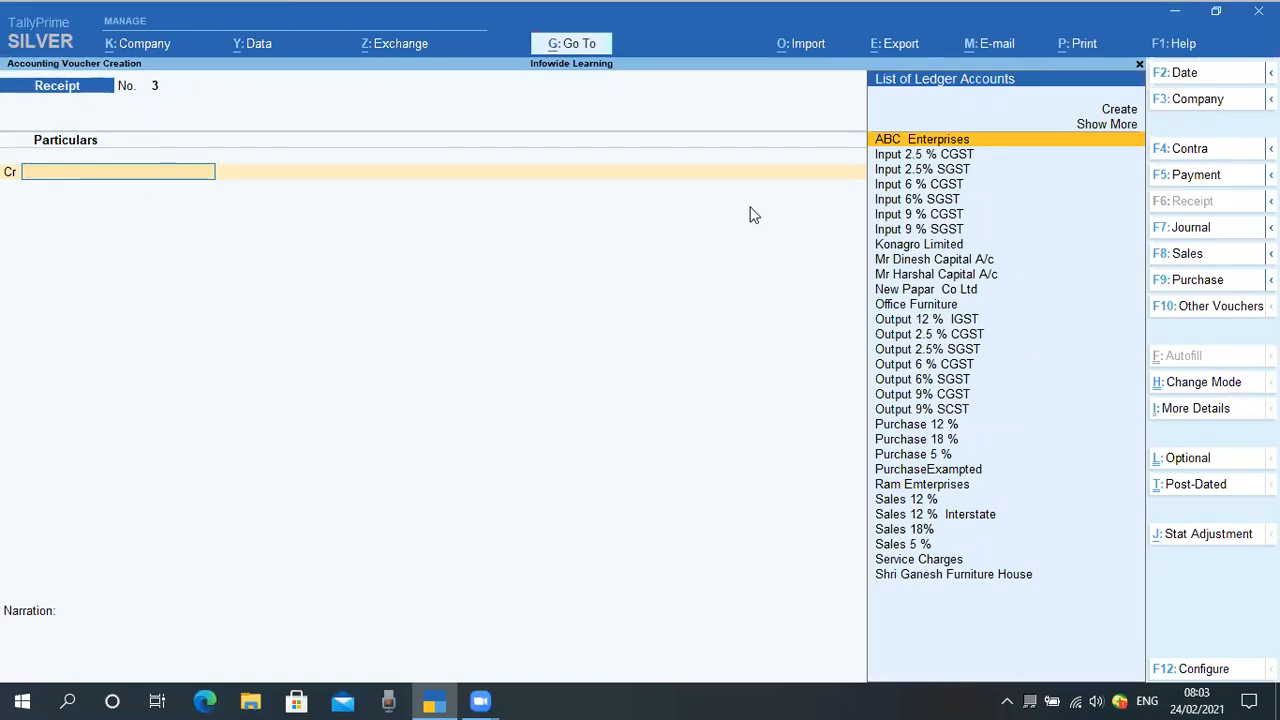
key("F2")
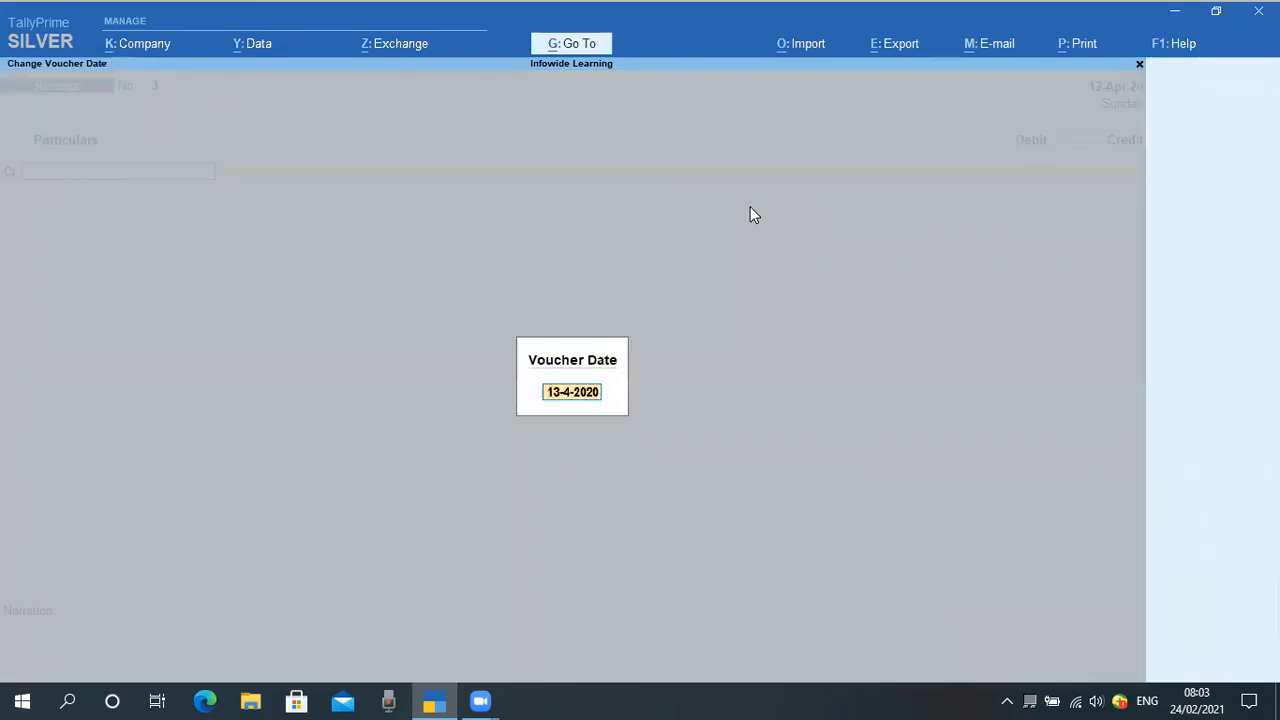
key("Return")
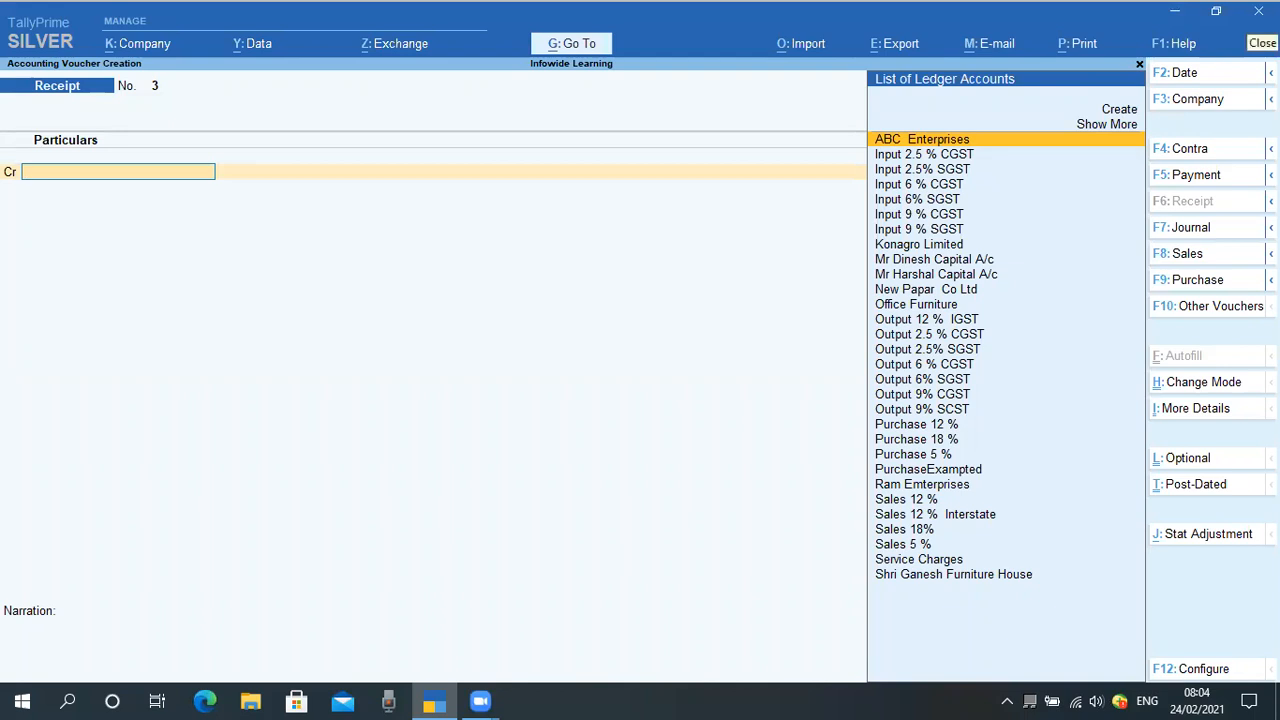
key("F2")
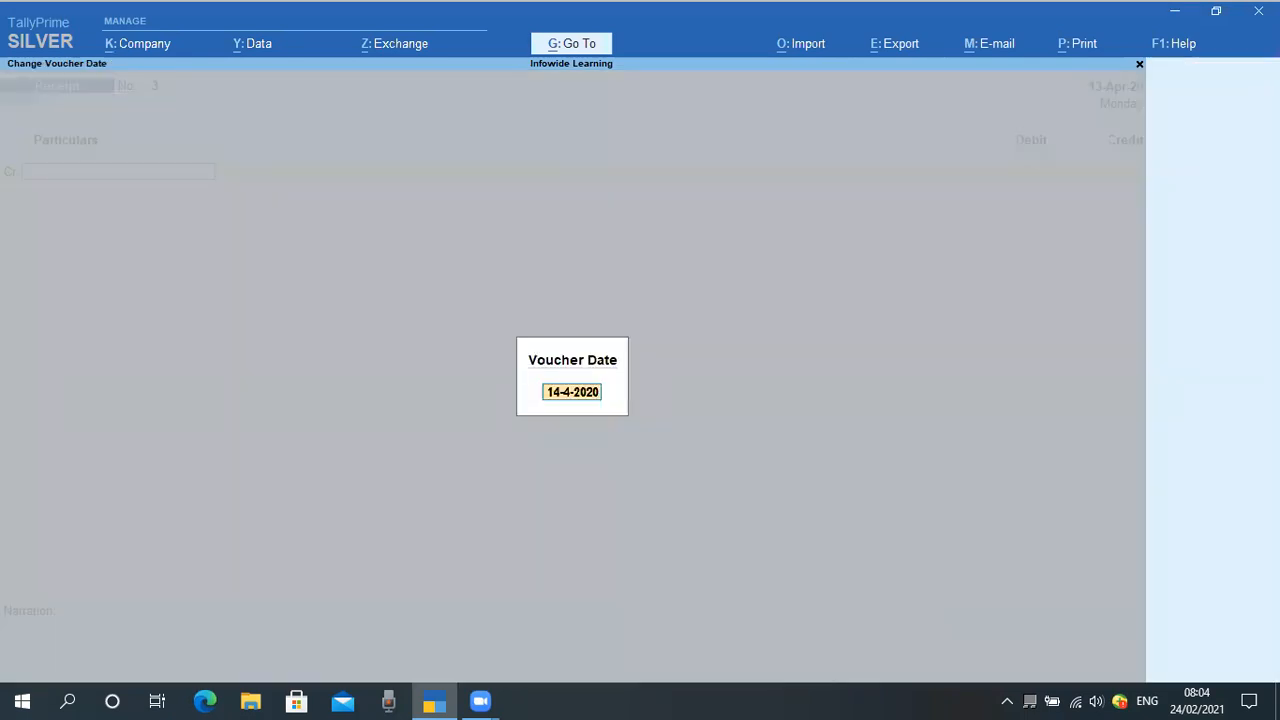
type("13.4.2020")
key("Return")
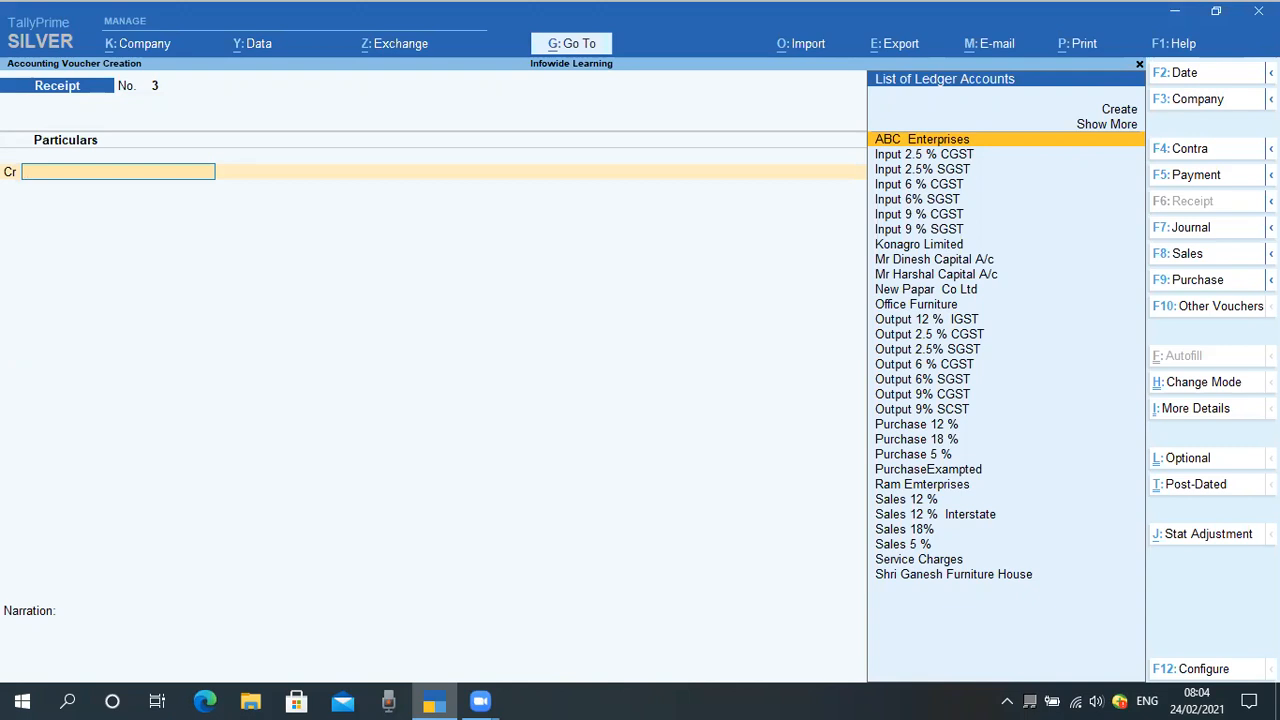
type("Abc")
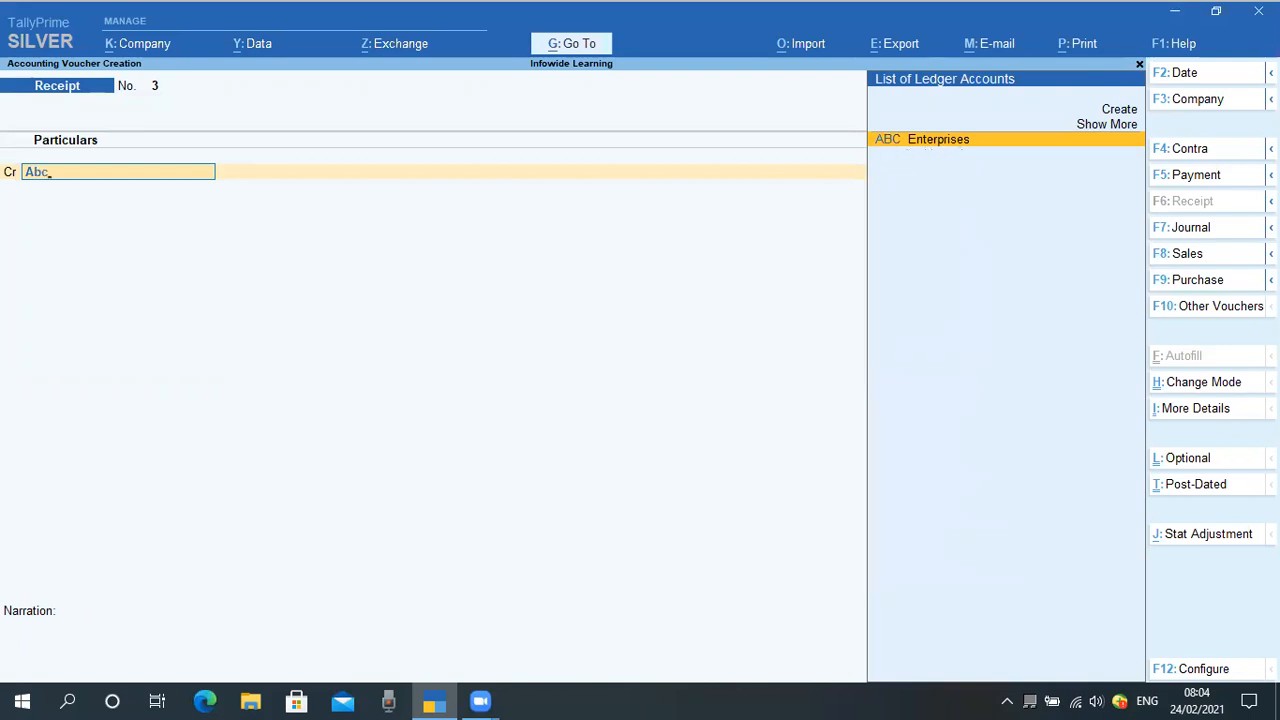
key("BackSpace")
key("BackSpace")
key("BackSpace")
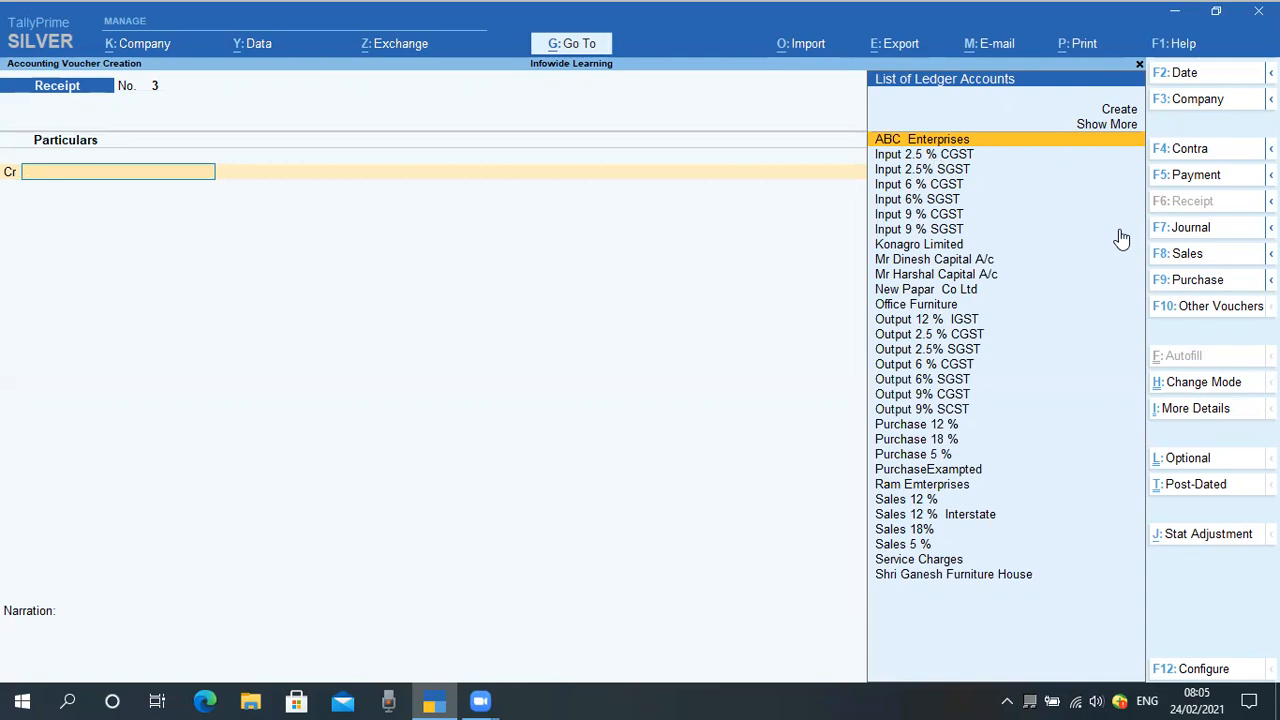
Credit the ABC Enterprises ledger with 1,120 in the receipt voucher.
type("A")
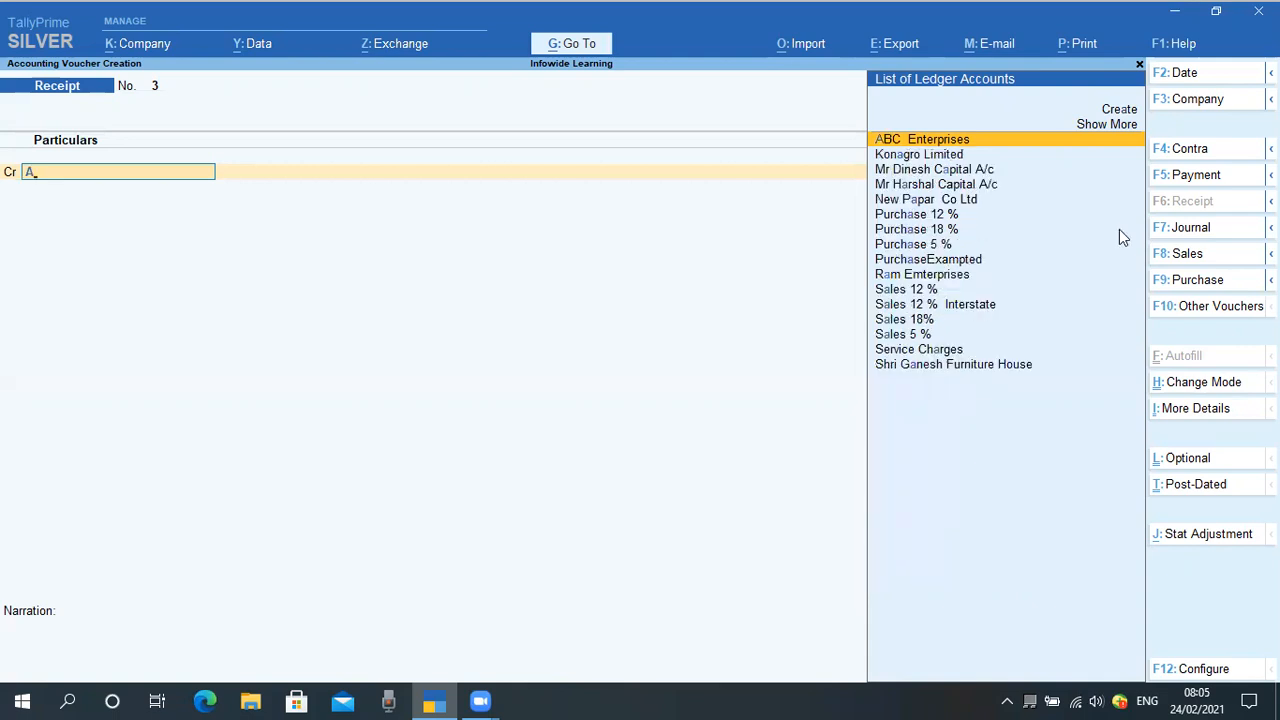
type("b")
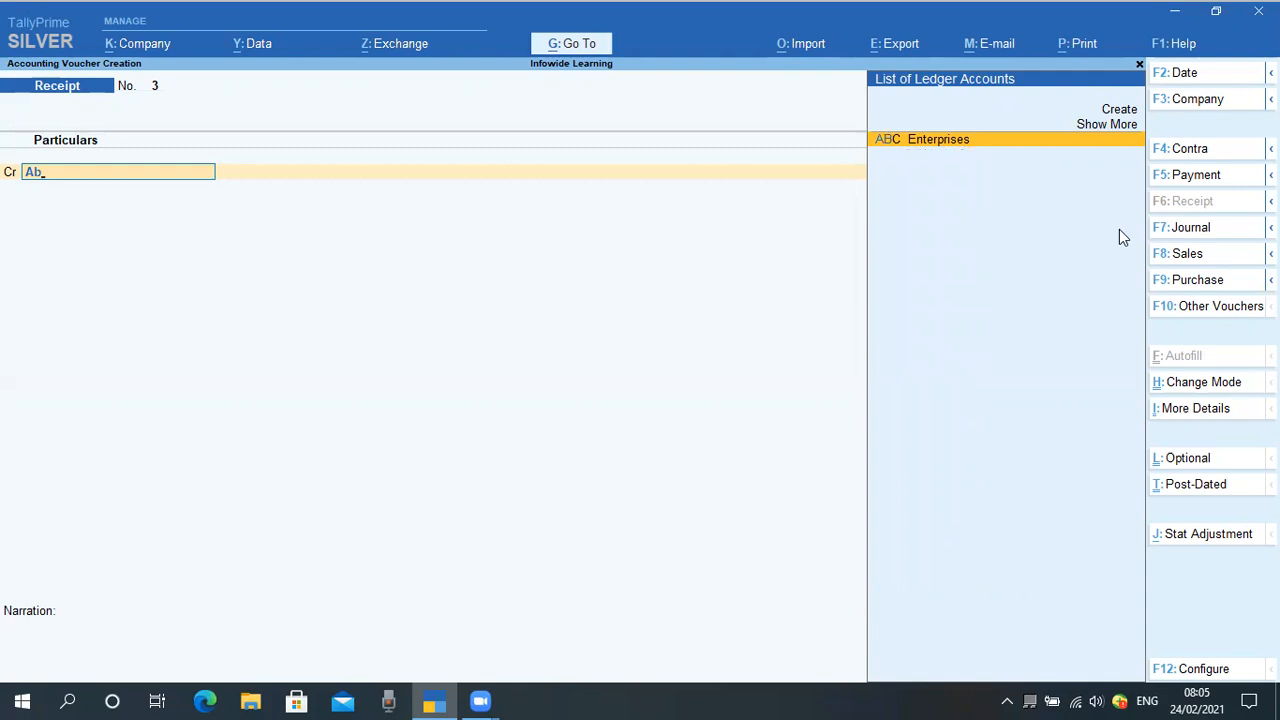
key("Return")
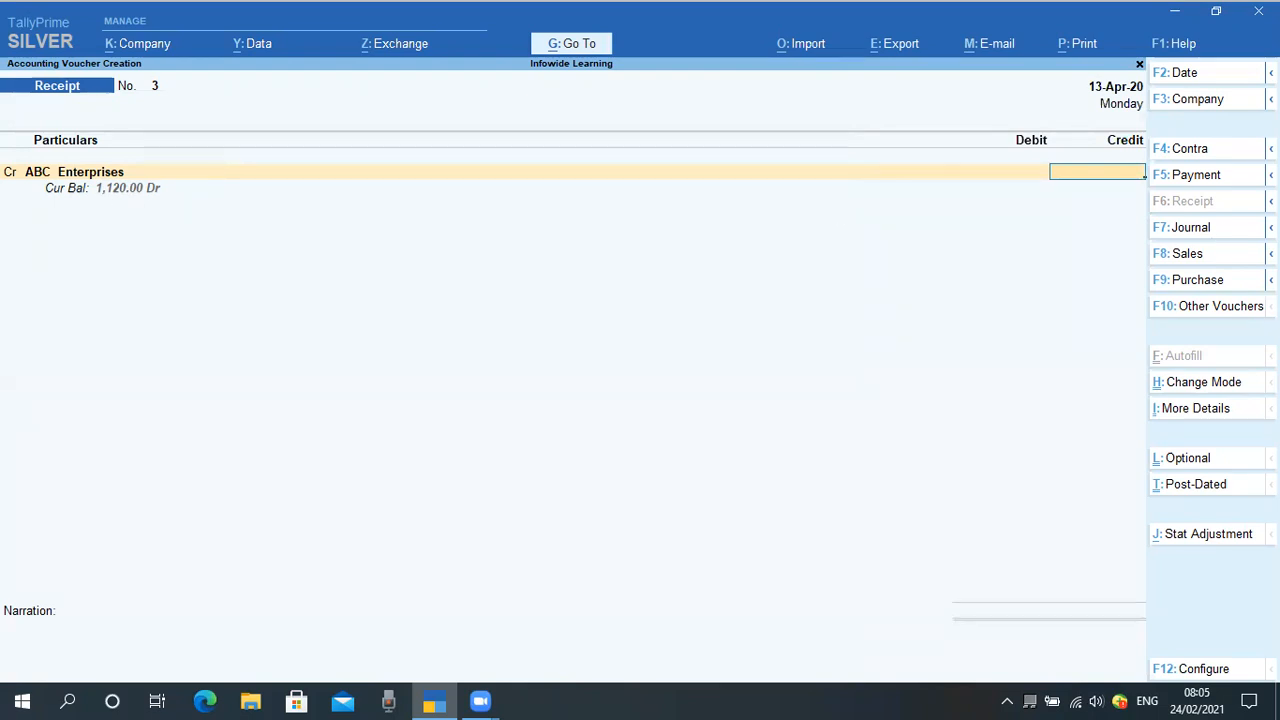
type("1120")
key("Return")
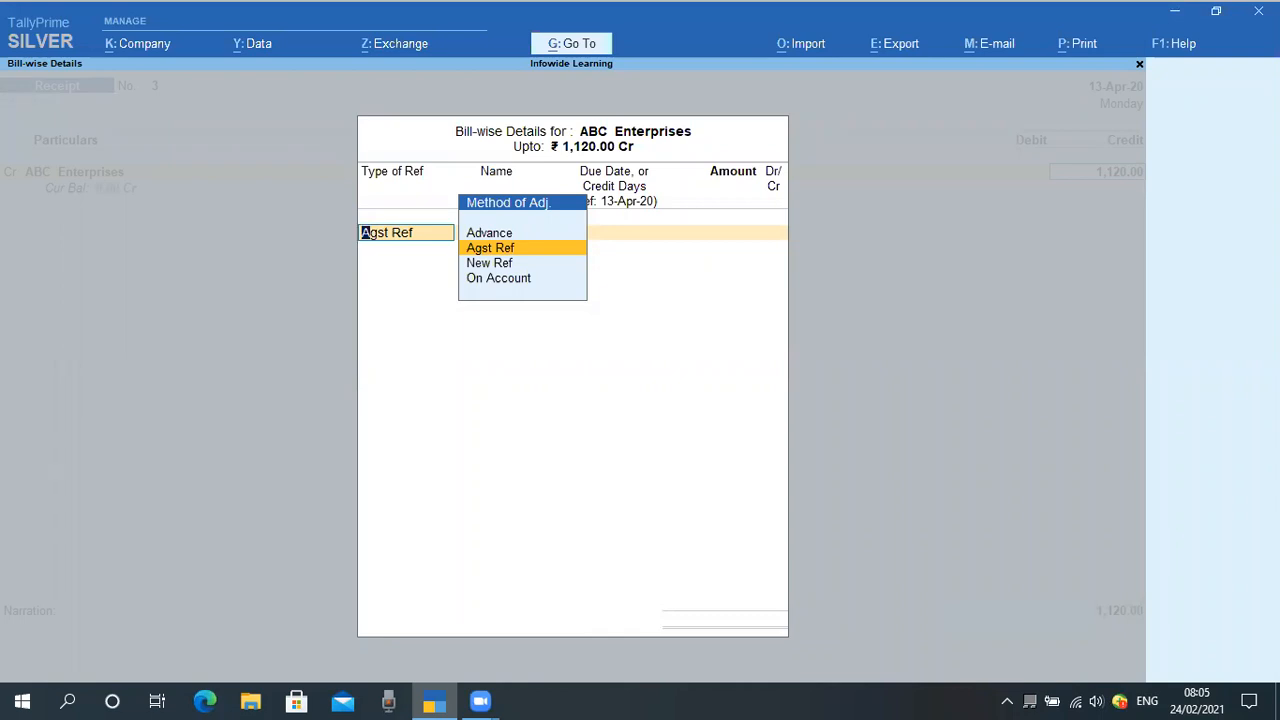
Allocate the full 1,120 credit as Agst Ref to ABC Enterprises' pending bill 1 dated 5-Apr-20.
key("Return")
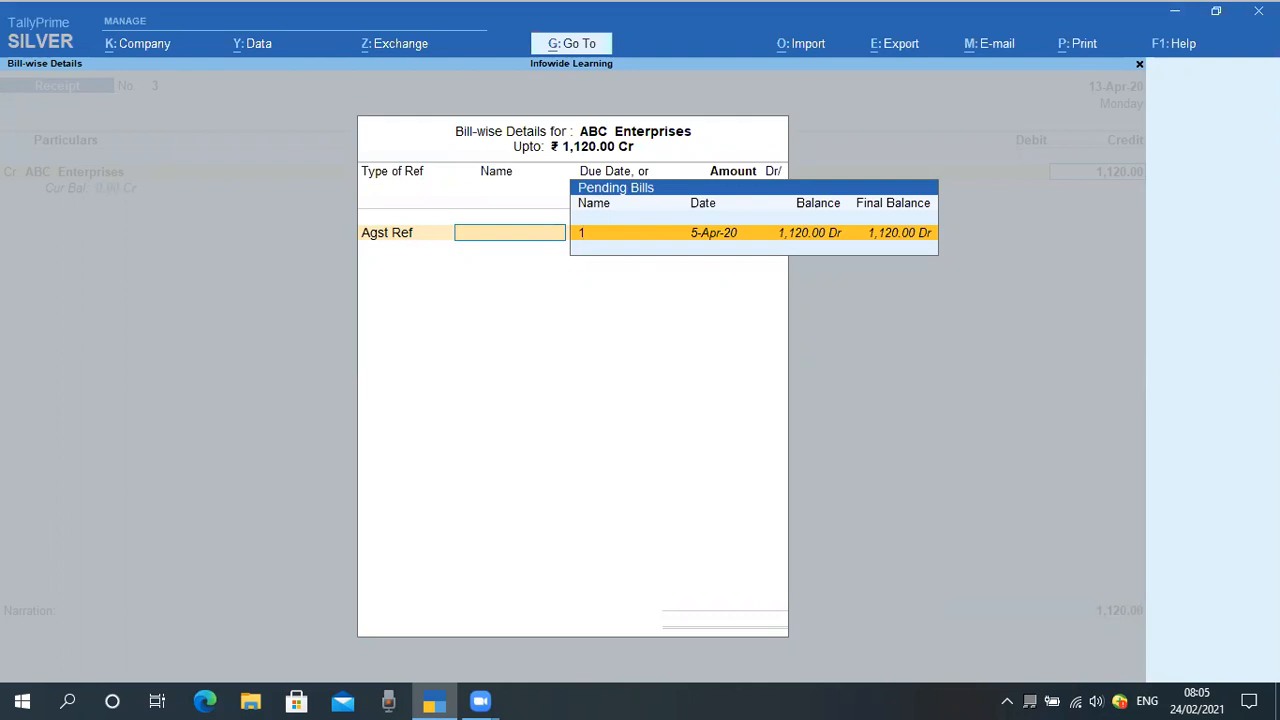
key("Return")
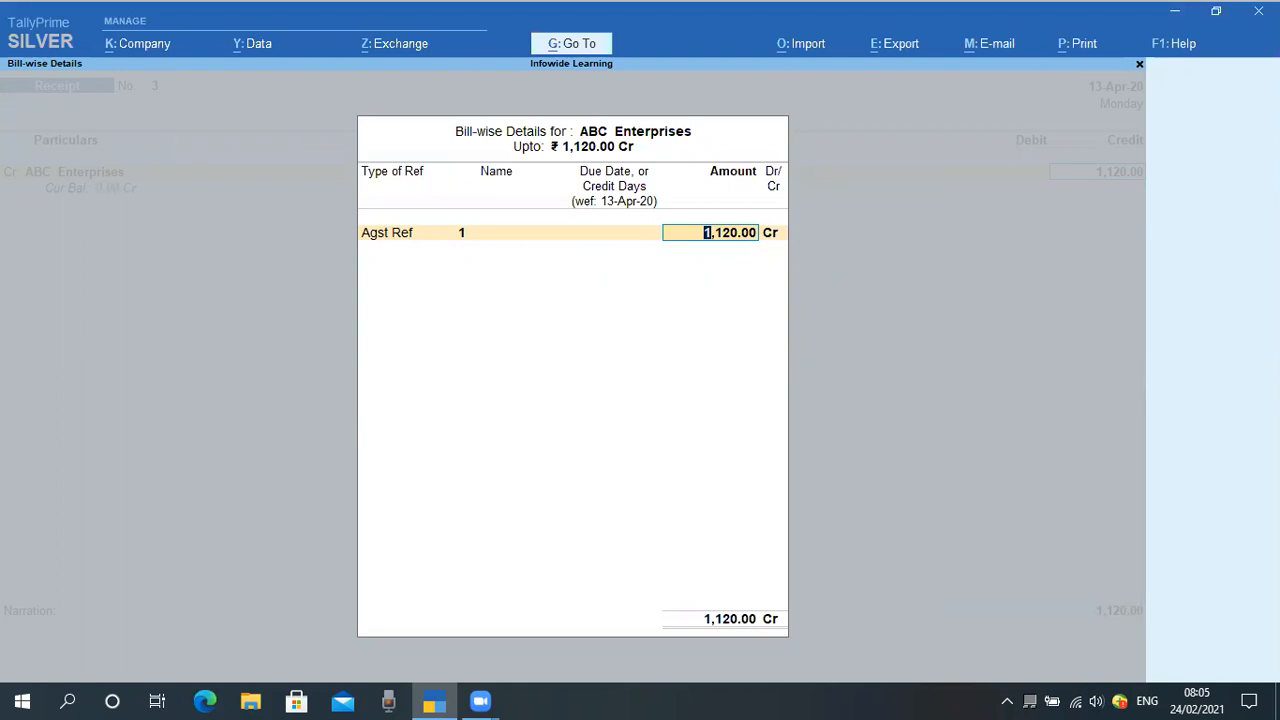
key("Return")
key("Return")
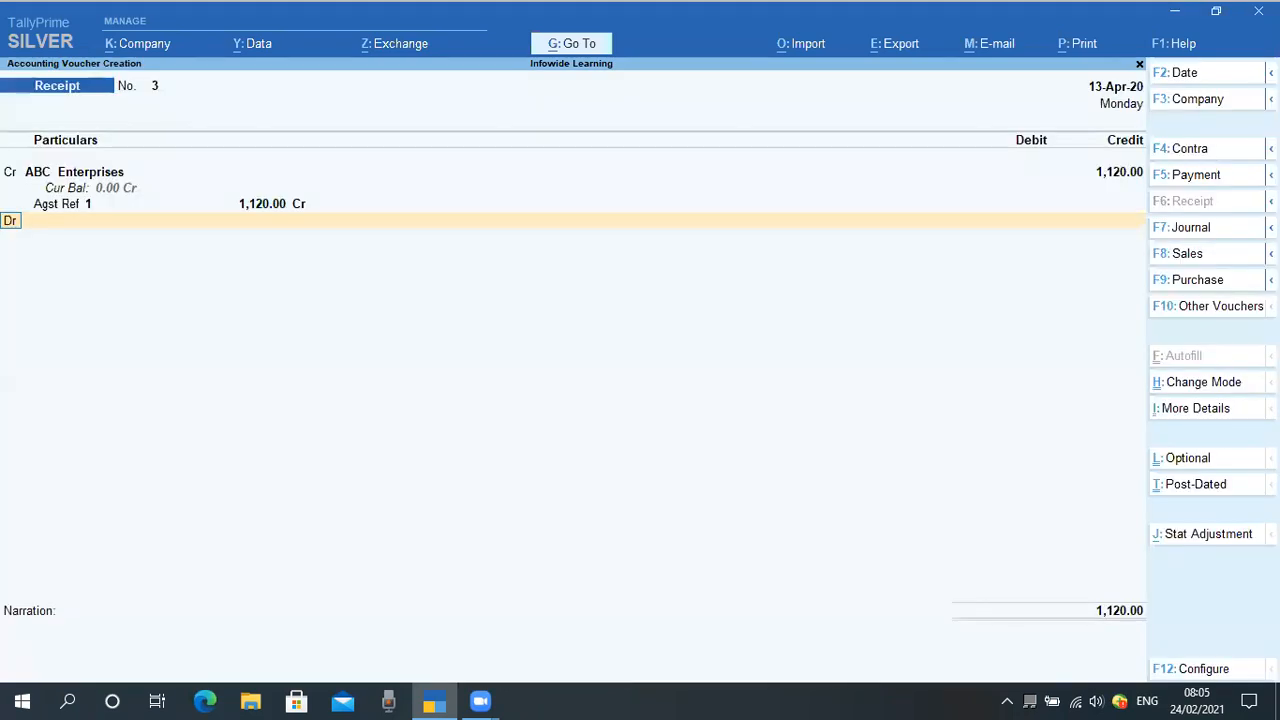
Debit the SBI Current A/c ledger with 1,120 in the receipt voucher.
key("Return")
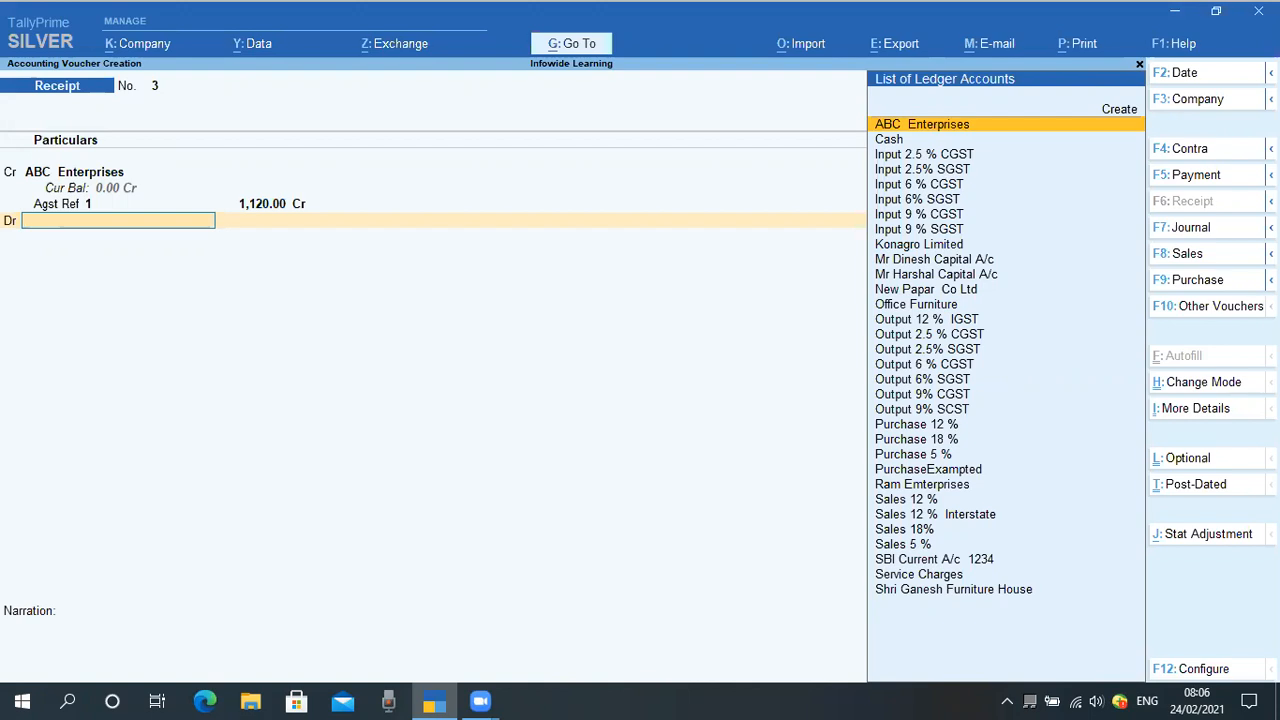
type("Sbi")
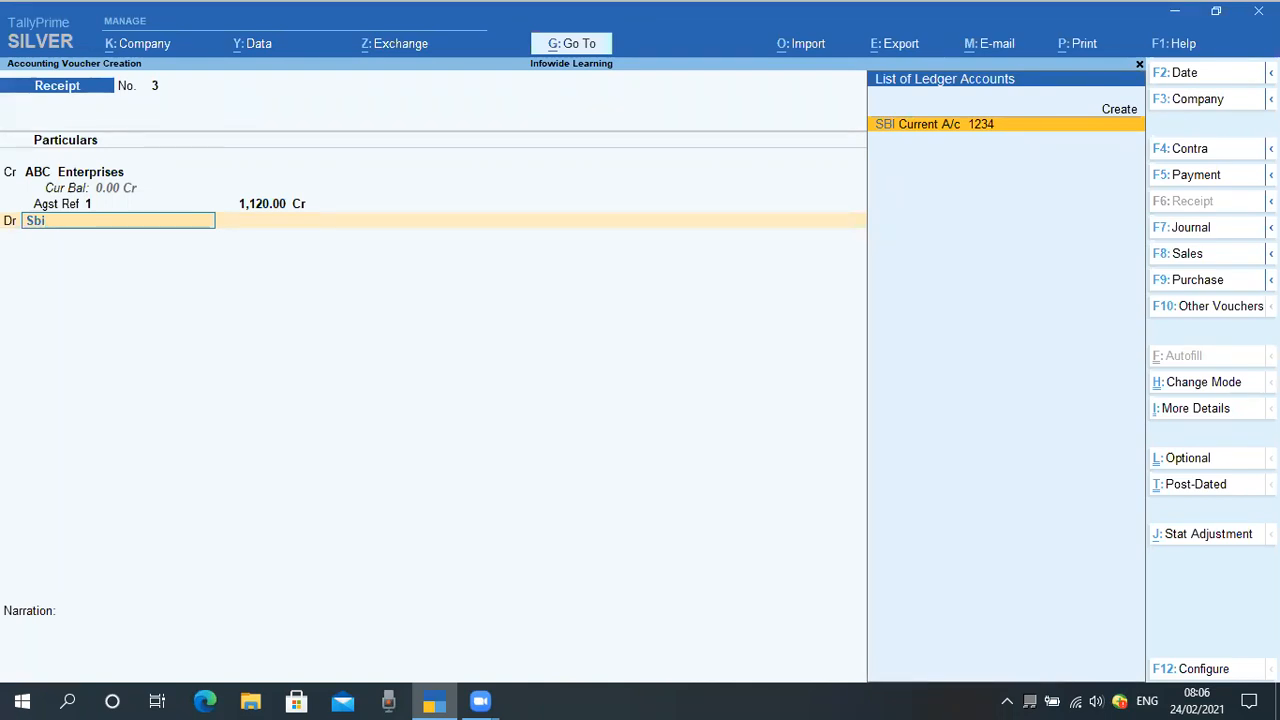
key("Return")
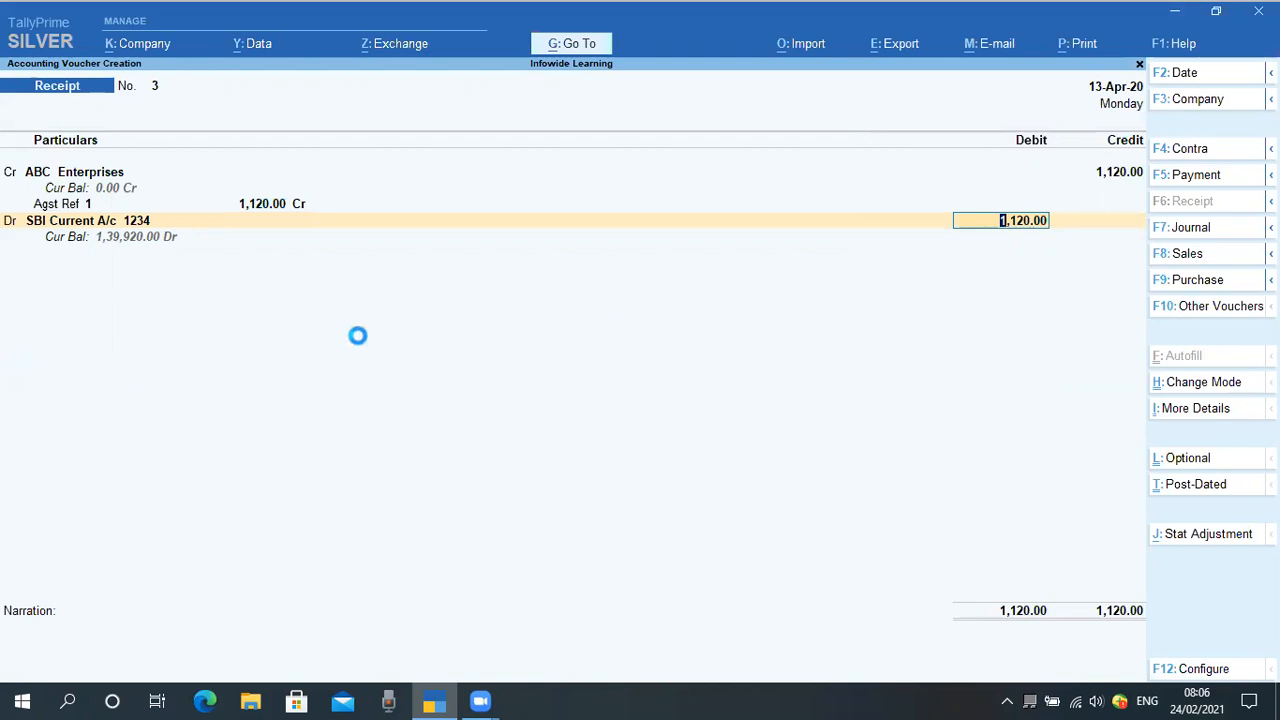
key("Return")
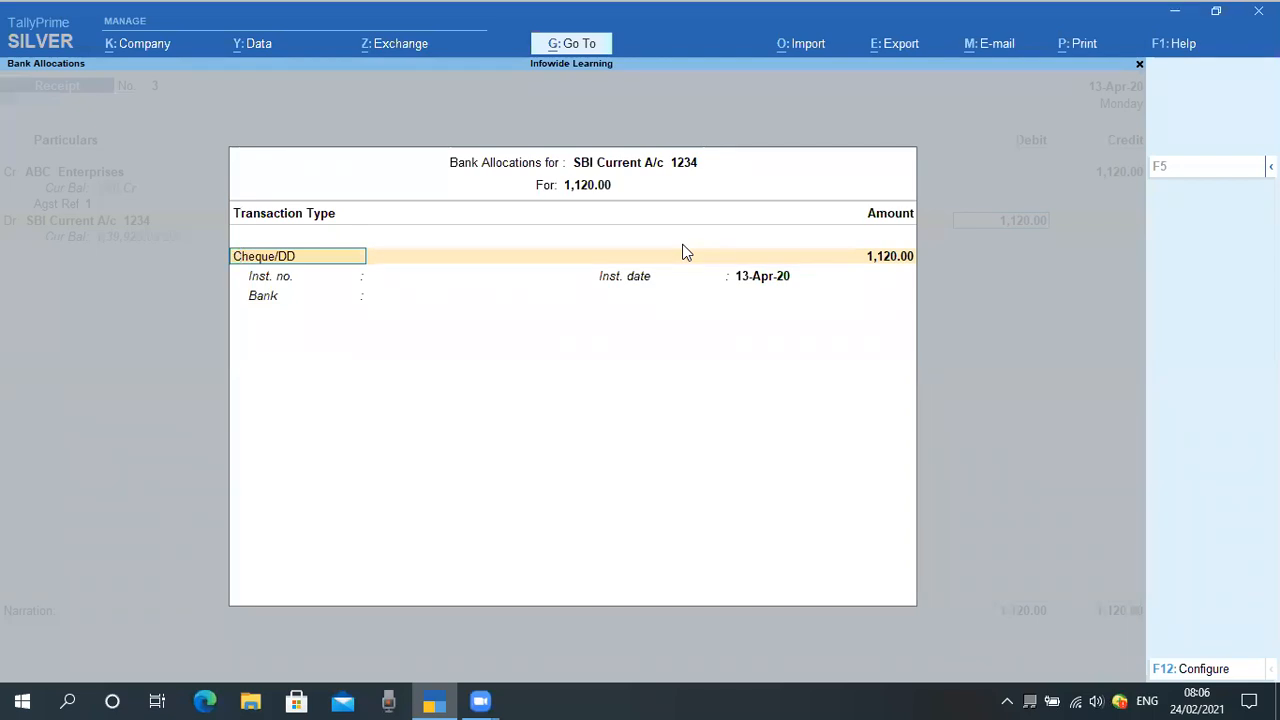
Set the bank allocation's transaction type to Cheque/DD for the amount of 1,120.
key("Return")
key("BackSpace")
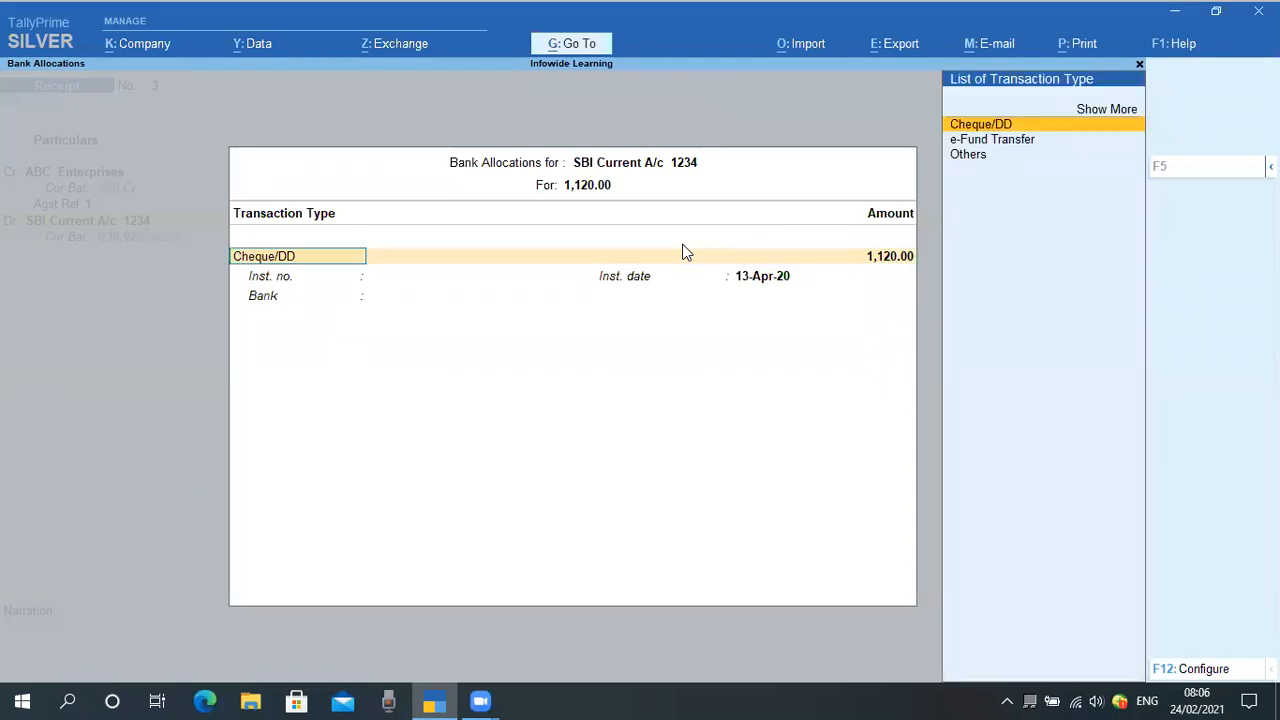
key("Down")
key("Down")
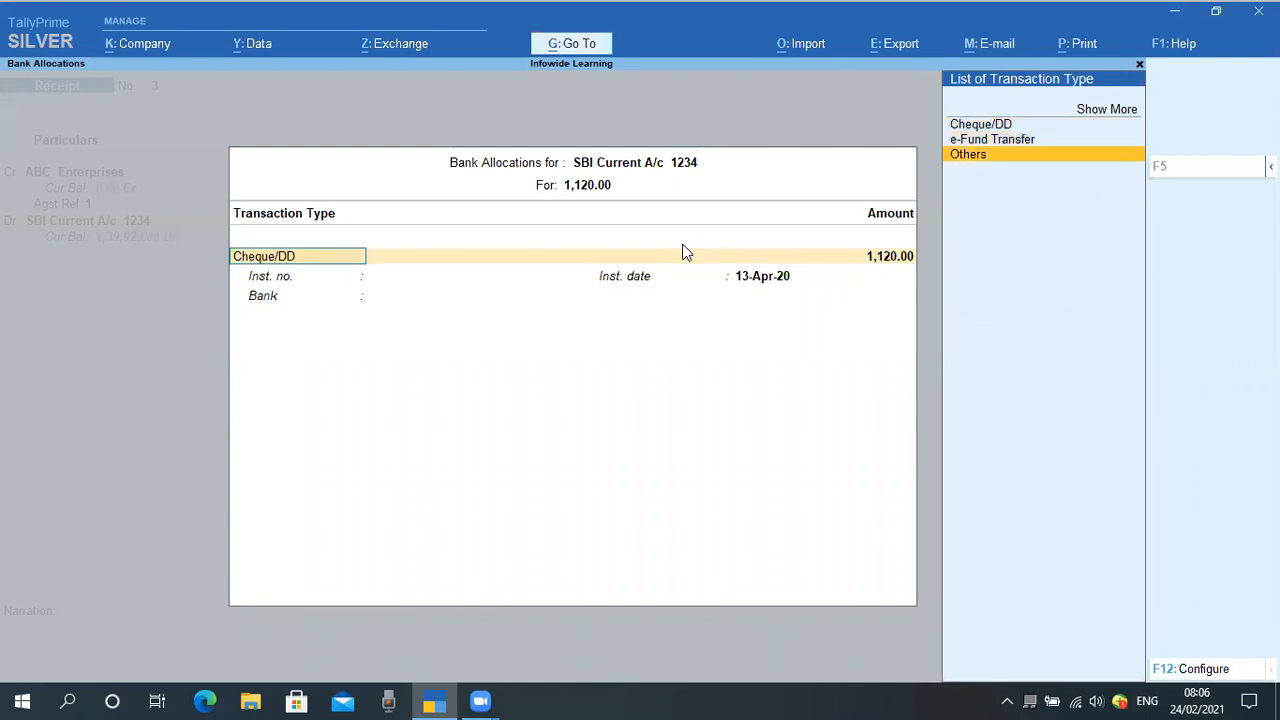
key("Up")
key("Up")
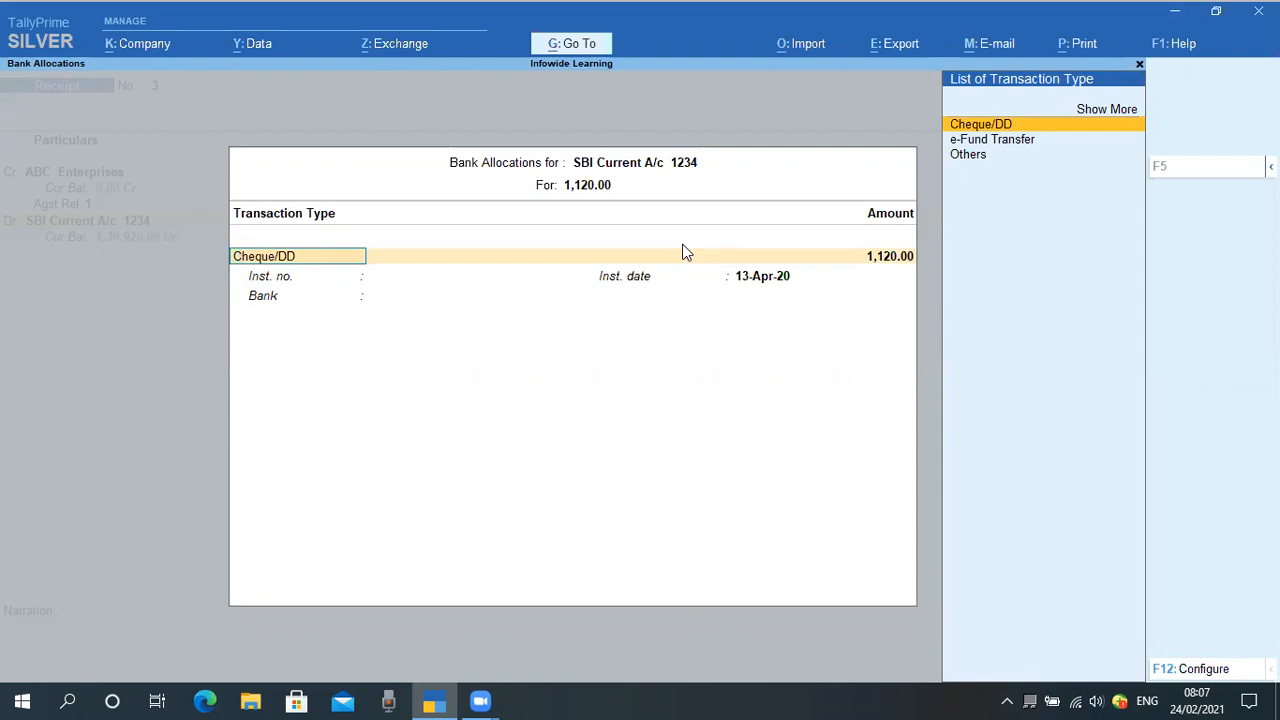
key("Return")
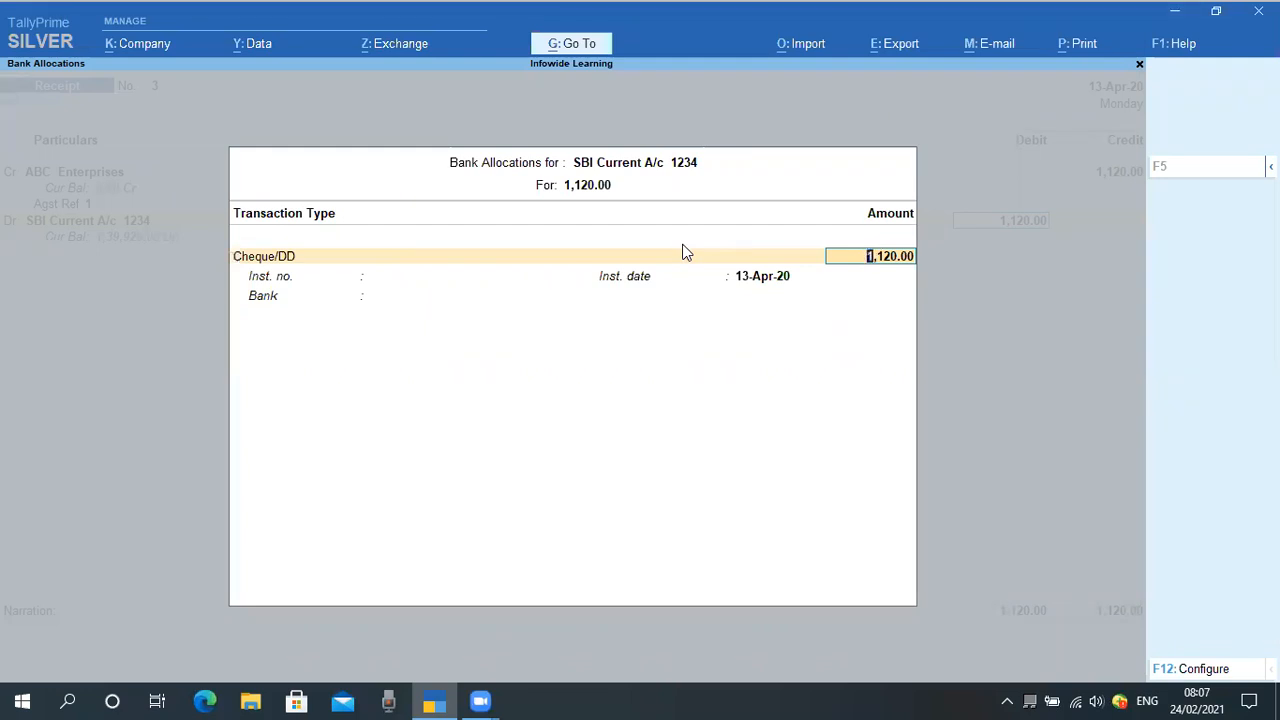
key("Return")
Enter instrument number 654987 and set the instrument date to 10-Apr-20 in the bank allocation.
type("654987")
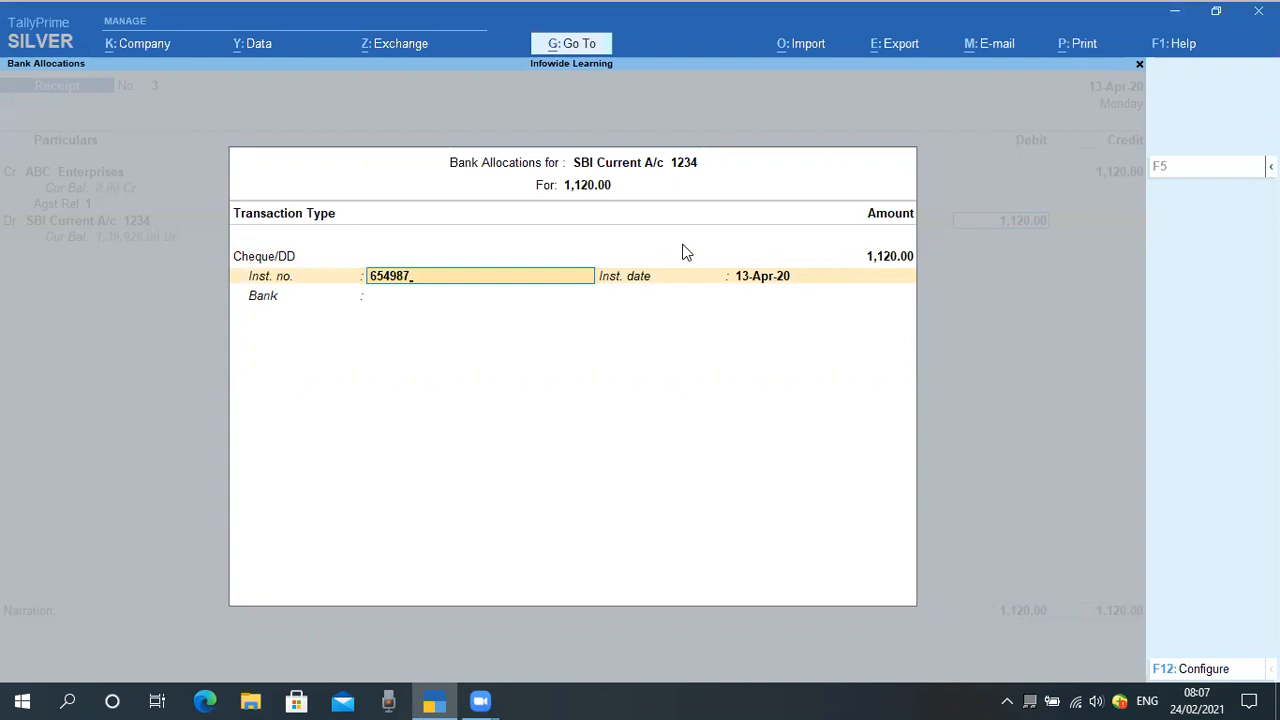
key("Return")
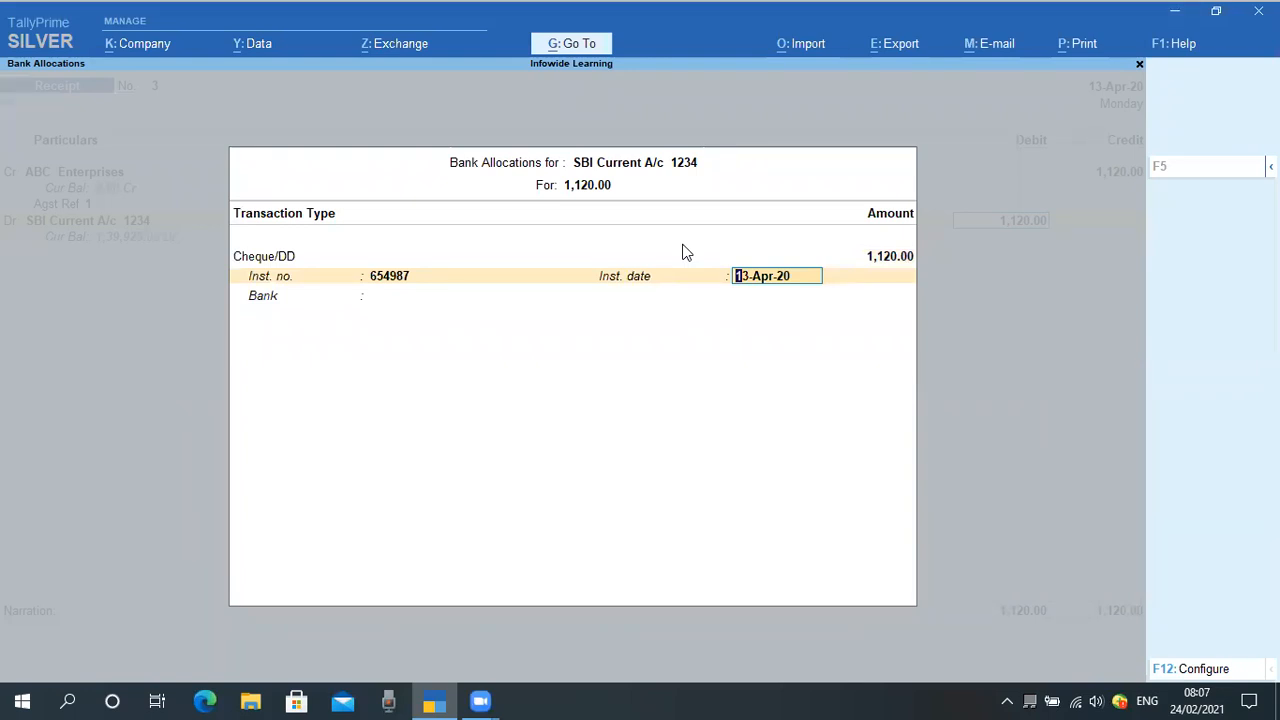
key("BackSpace")
key("Return")
type("10")
key("Return")
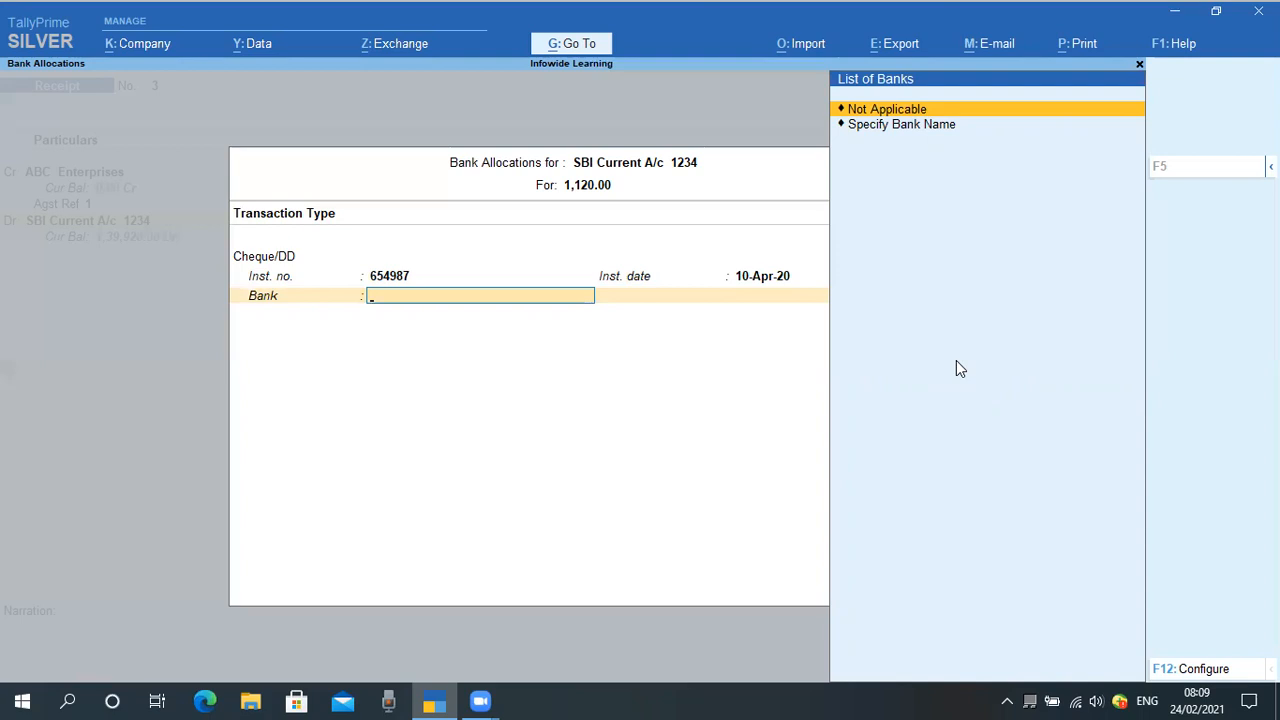
Specify ICICI Bank as the cheque's bank name and complete the bank allocation.
key("Down")
key("Up")
key("Down")
key("Up")
key("Down")
key("Return")
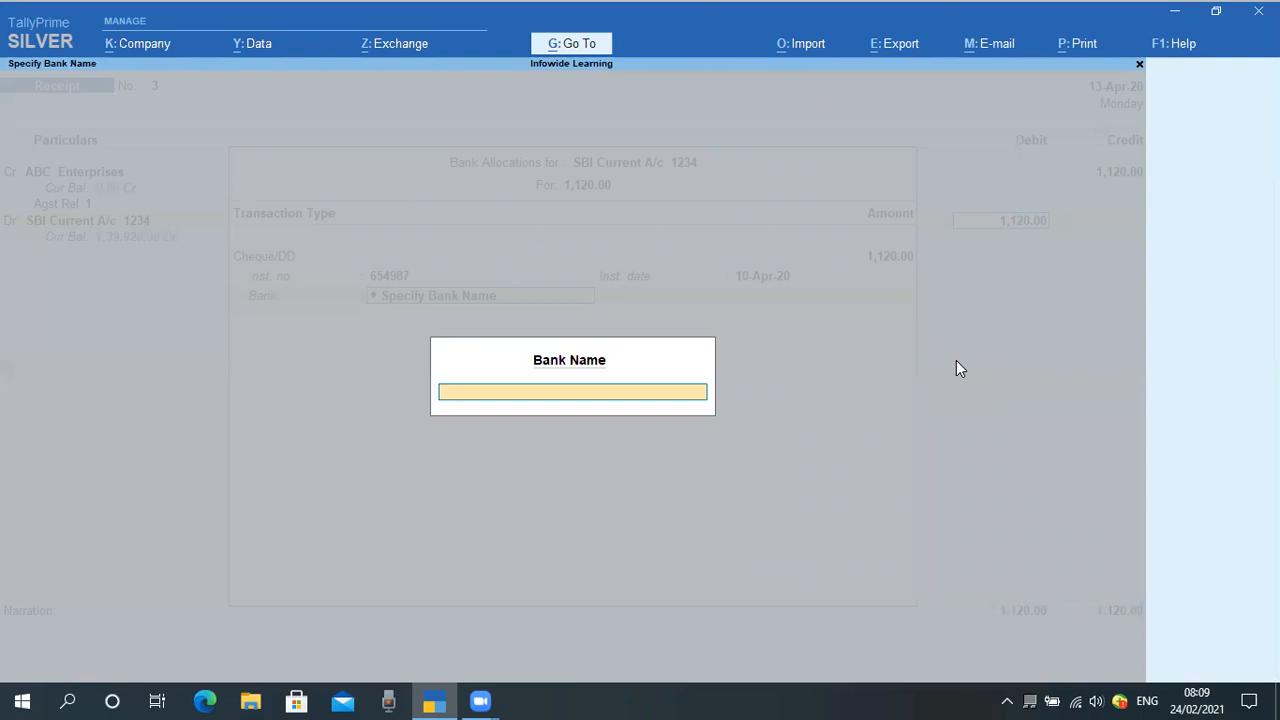
type("ICICI Bank")
key("Return")
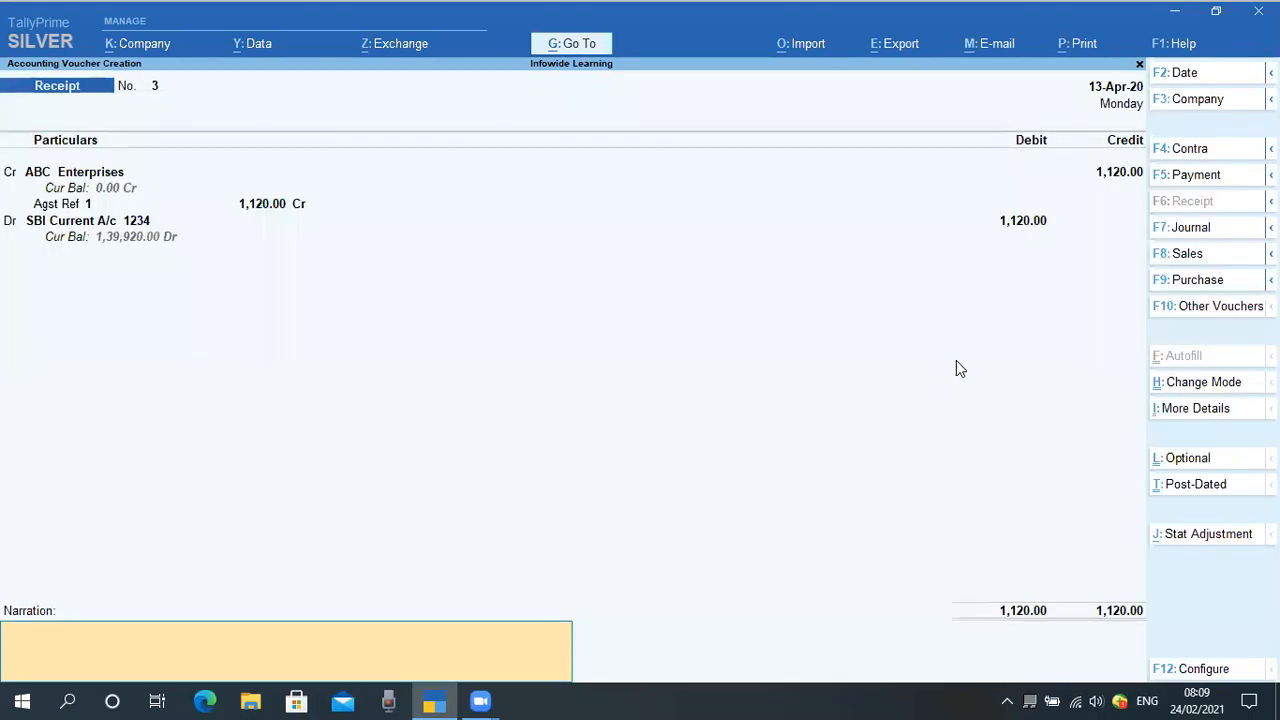
Review the cheque details in the SBI Current A/c bank allocation, and return to the voucher's narration.
key("BackSpace")
key("Return")
key("Return")
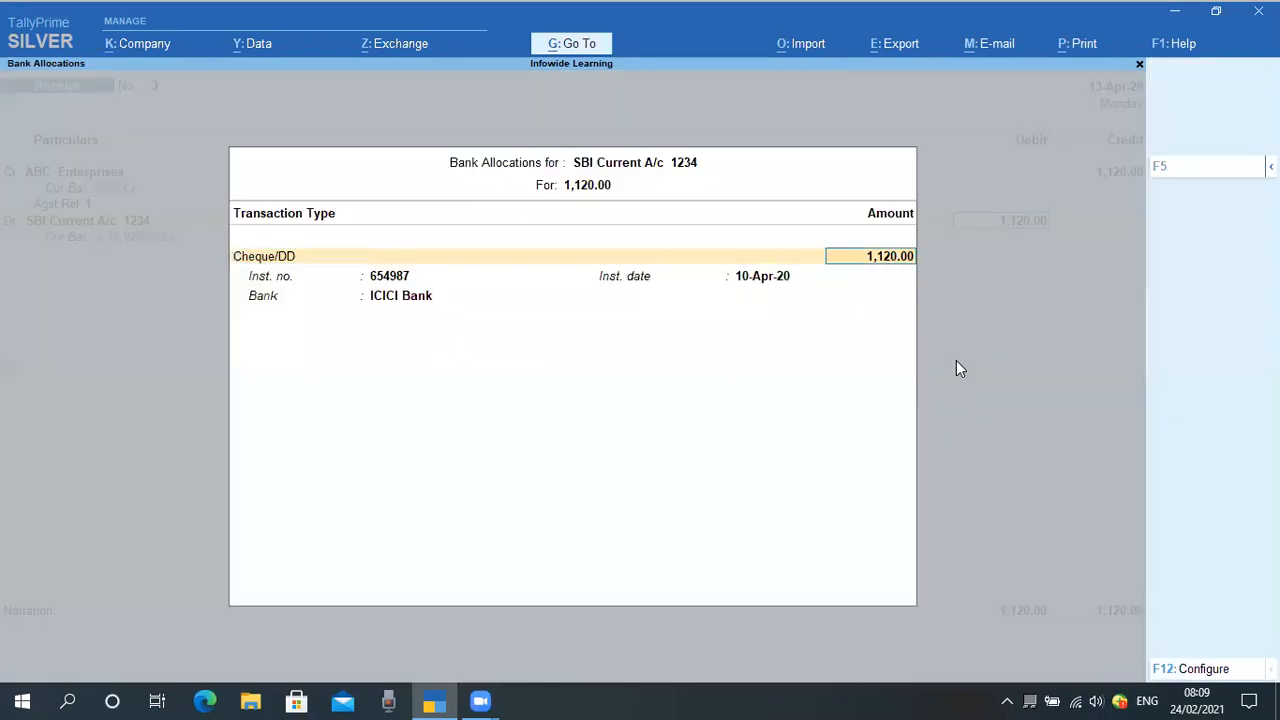
key("Return")
key("Return")
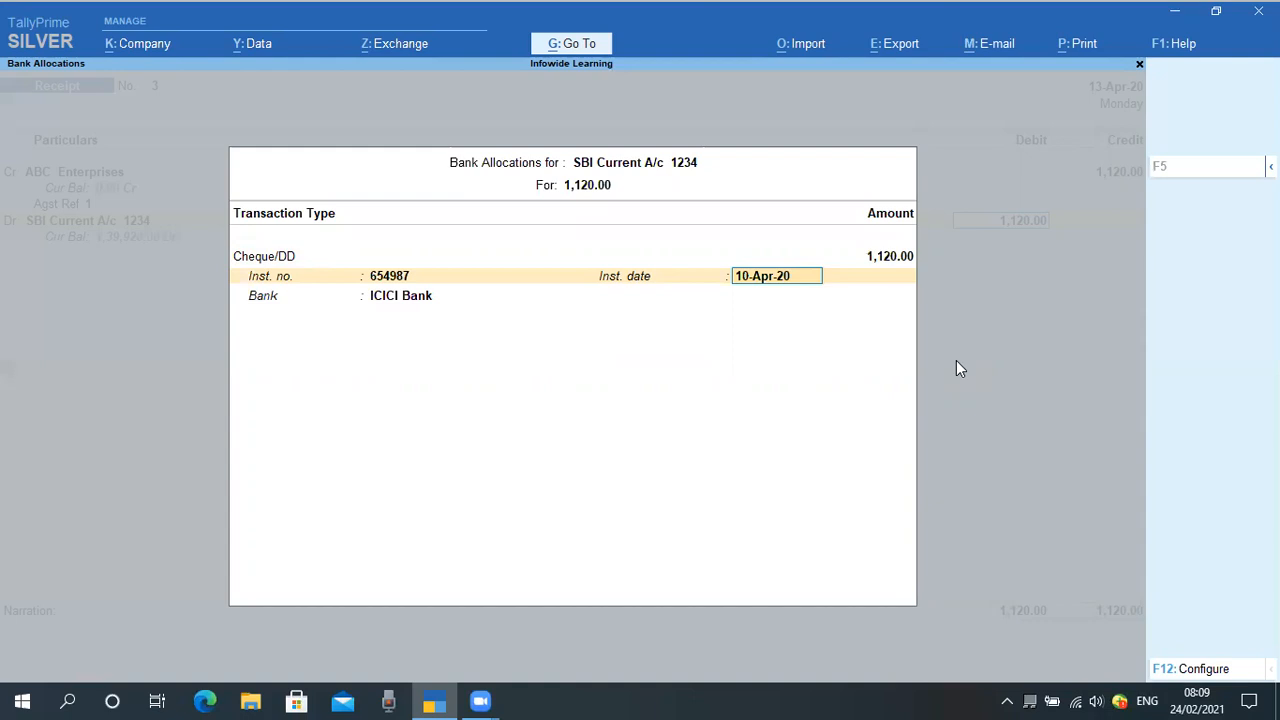
key("Return")
key("Return")
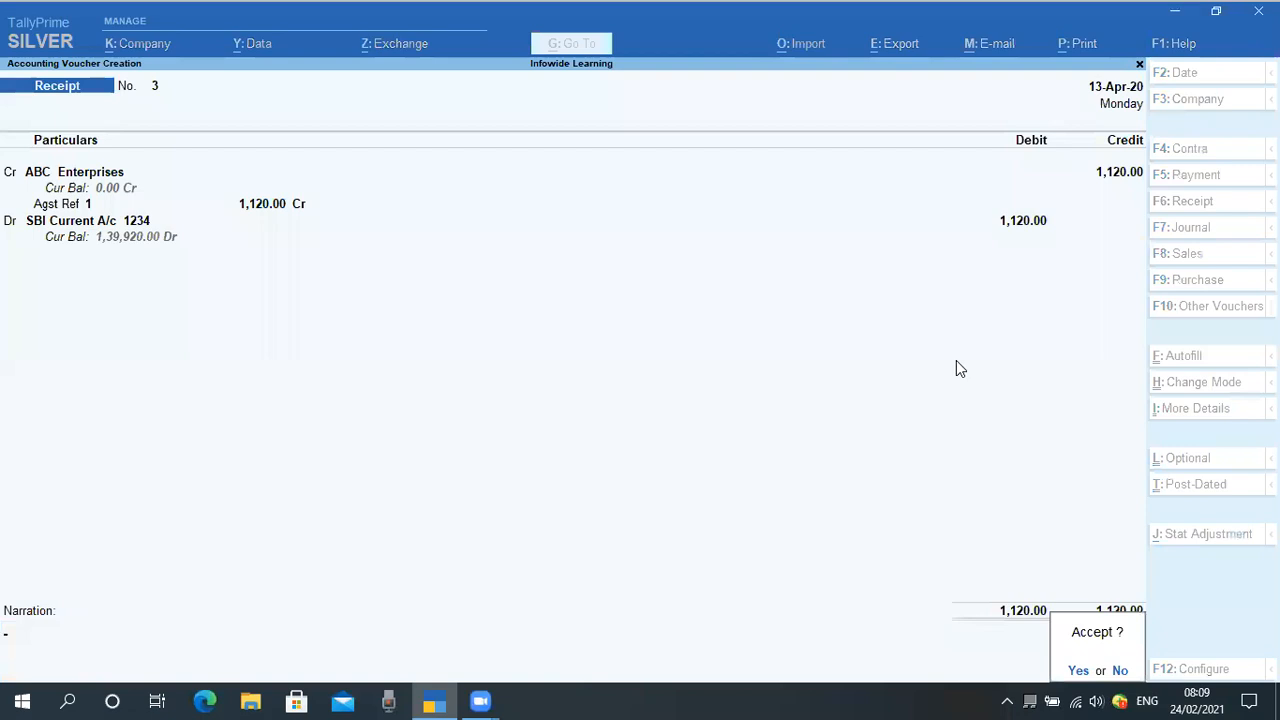
key("Escape")
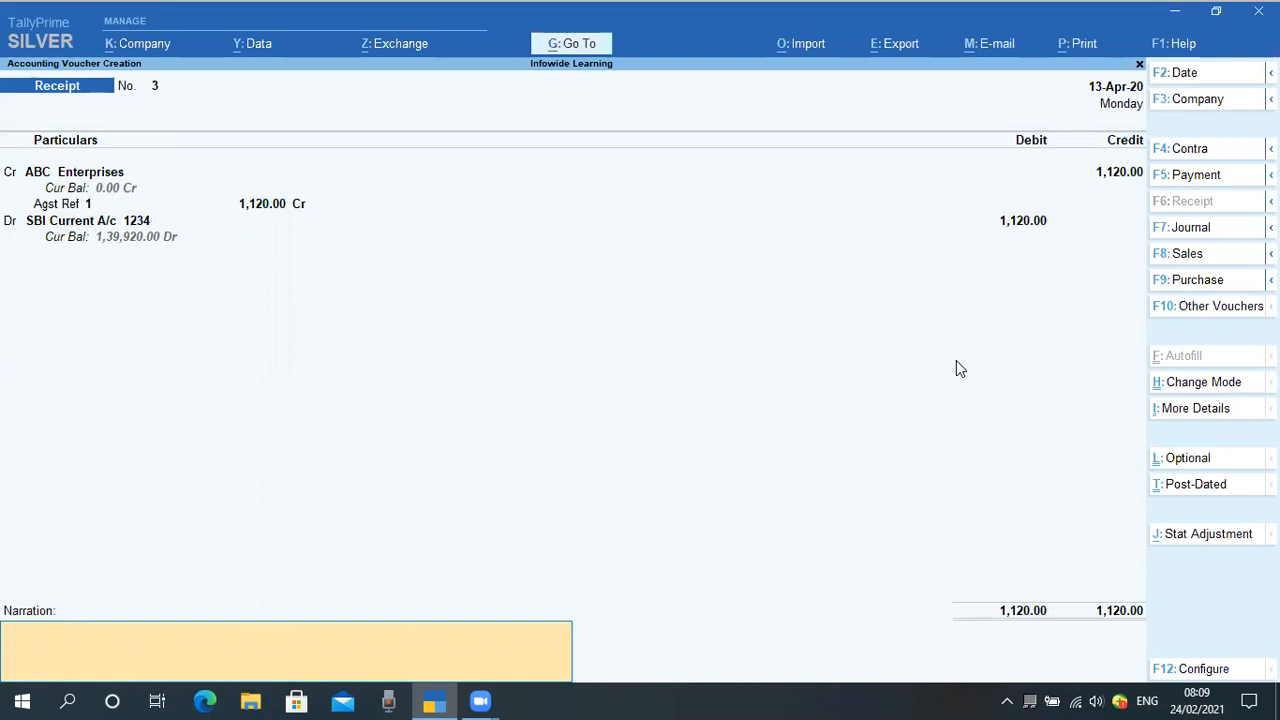
Enter the voucher narration "Being Payment Received from ABC Enterprises against Invoice No. 1".
type("Being Payment Receiv")
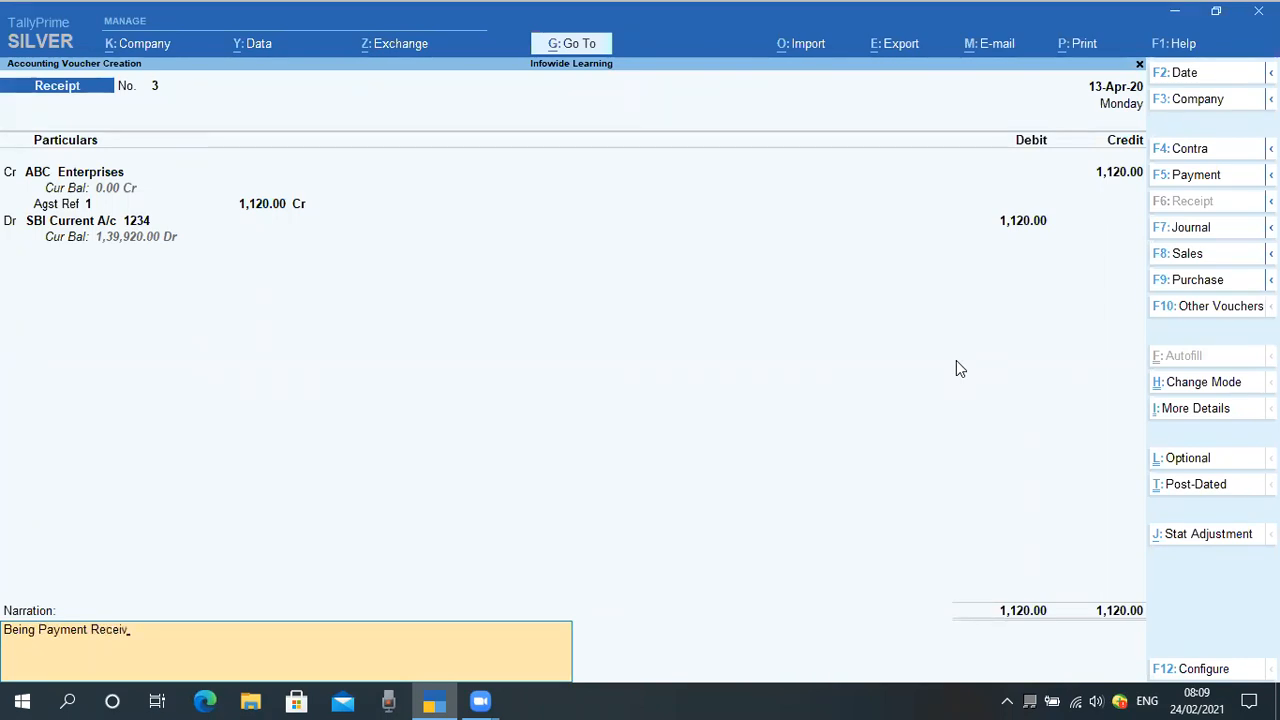
type("ed from ABC Enterprises ag")
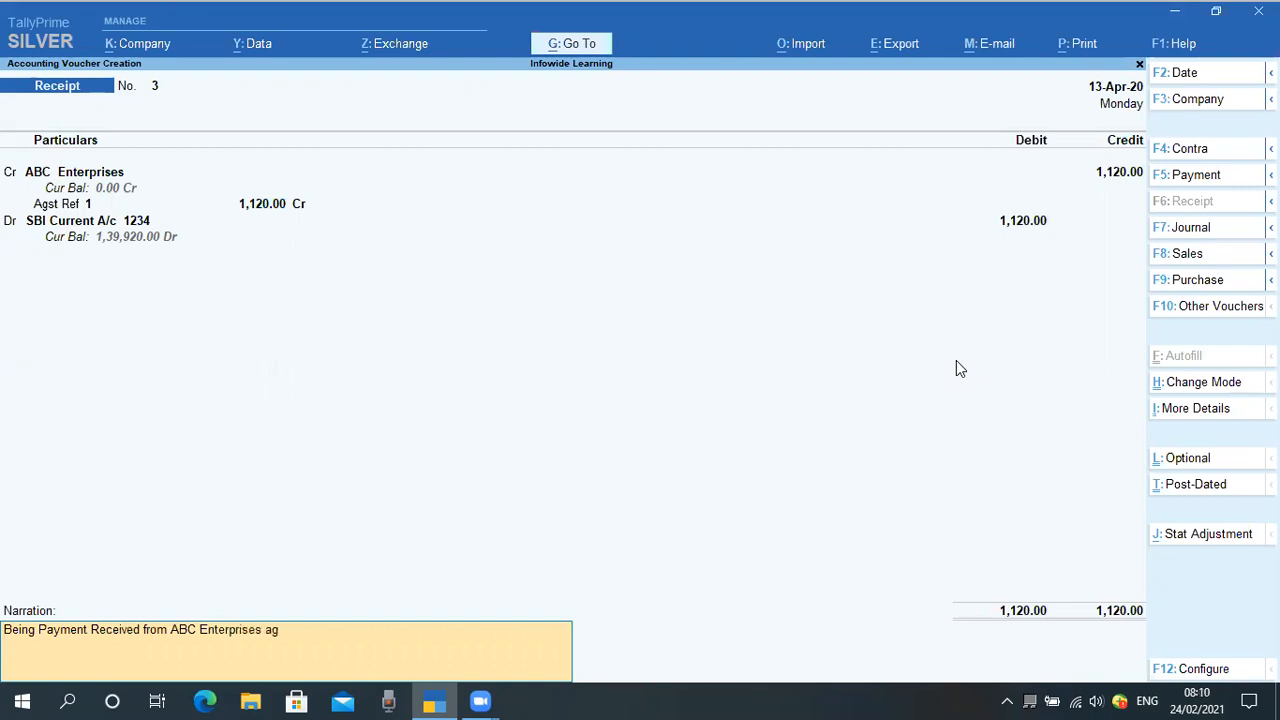
type("s aa")
key("BackSpace")
type("gainst")
type(" Invoi")
type("cie")
key("BackSpace")
key("BackSpace")
key("BackSpace")
type("ce No")
key("Return")
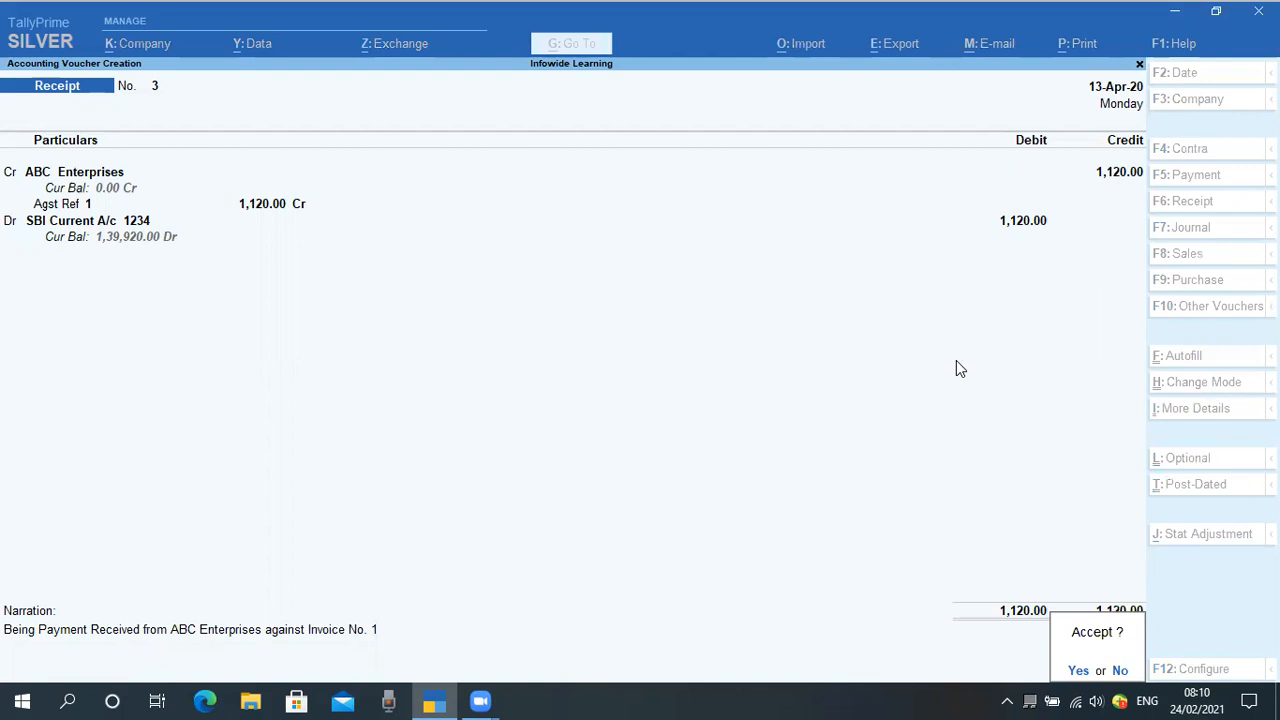
Save the ABC Enterprises receipt voucher and return to the Gateway of Tally.
key("Return")
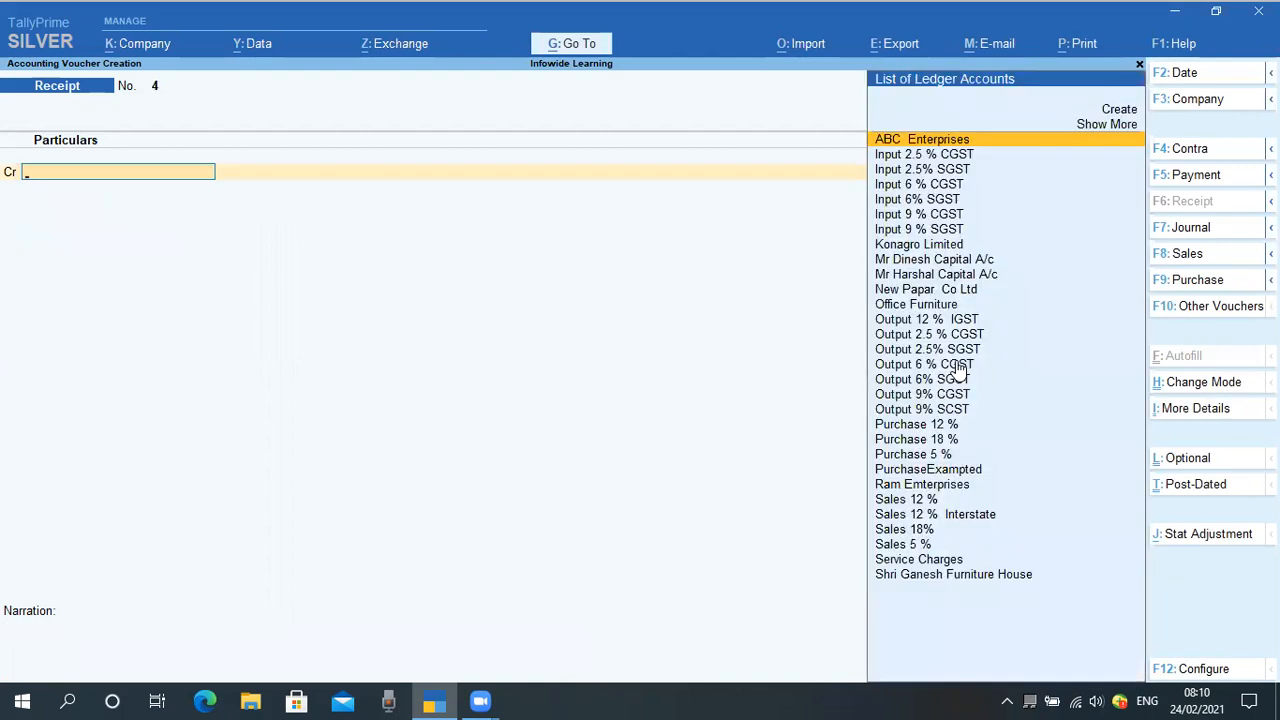
key("Escape")
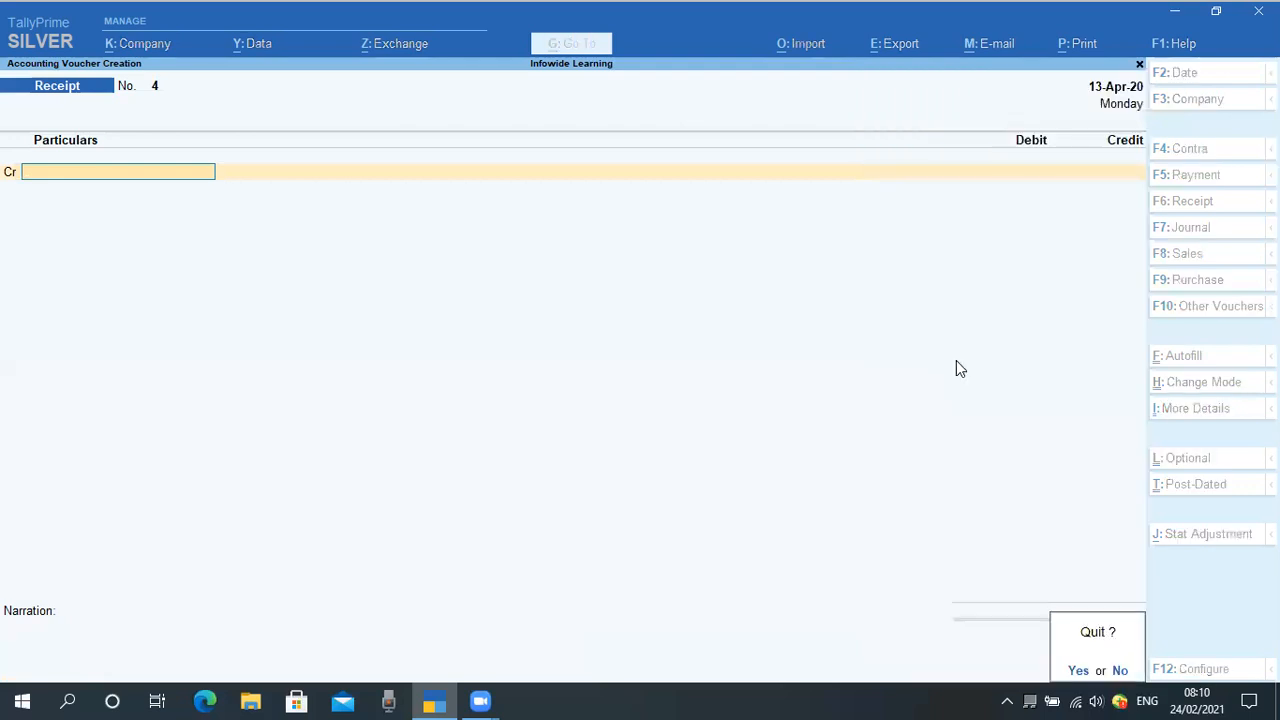
key("y")
key("Escape")
key("n")
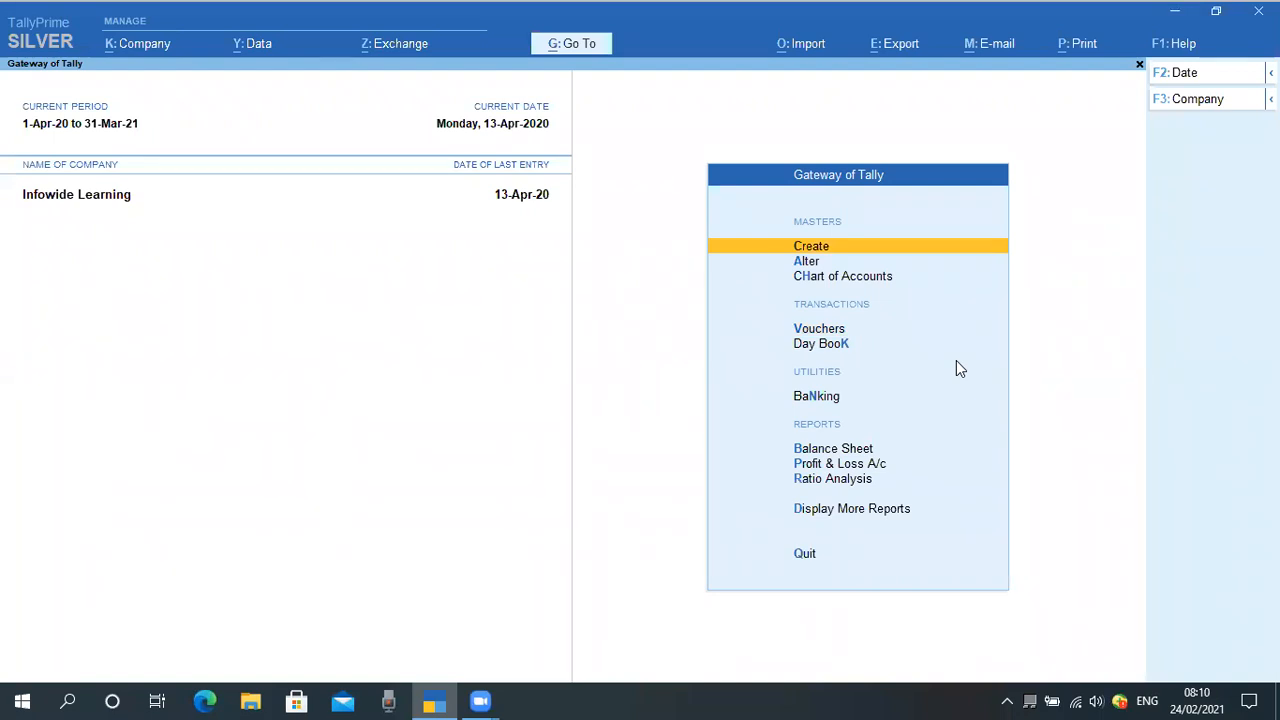
Check the Sundry Debtors closing balances under Current Assets in the Balance Sheet, and view the report's configuration options.
key("b")
key("Right")
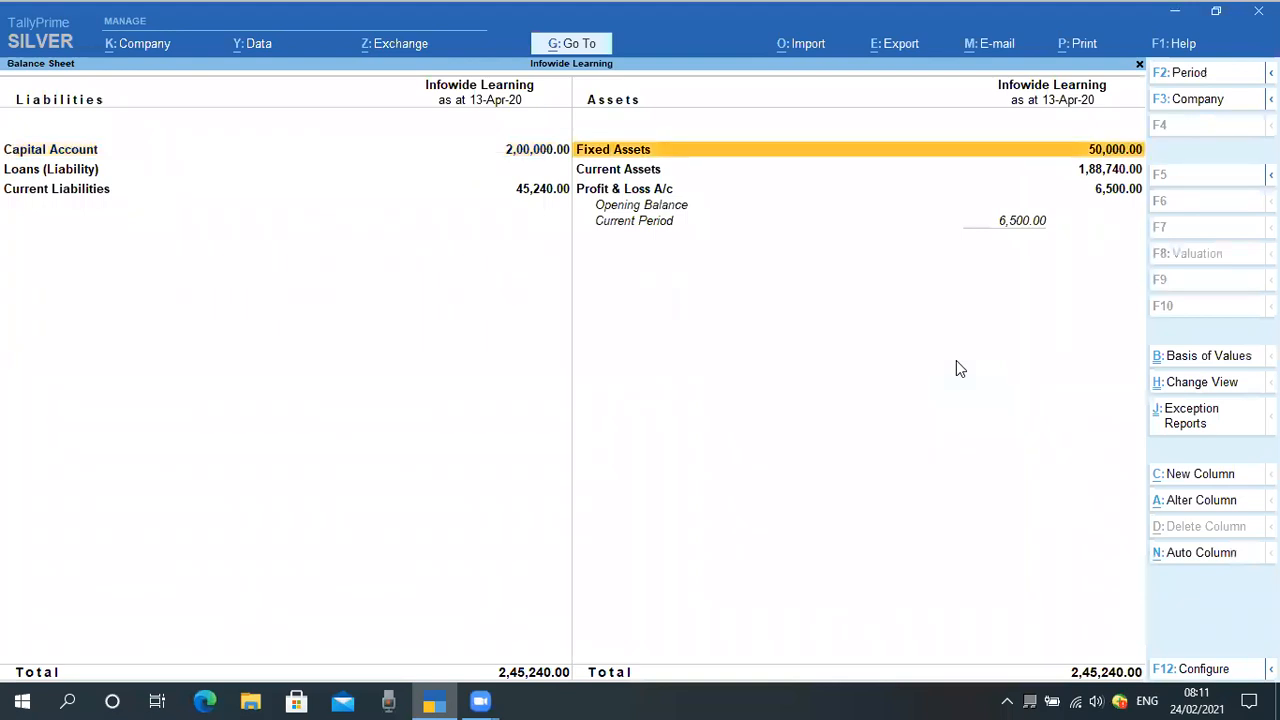
key("Down")
key("Return")
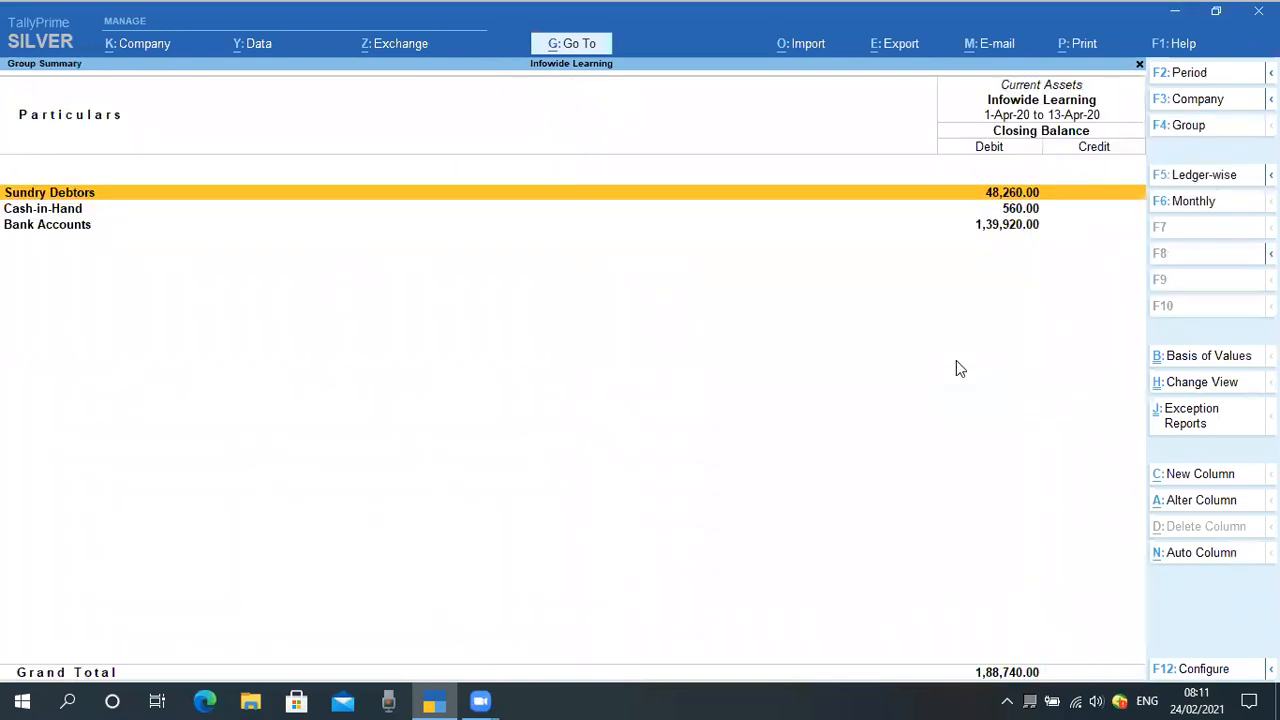
key("Return")
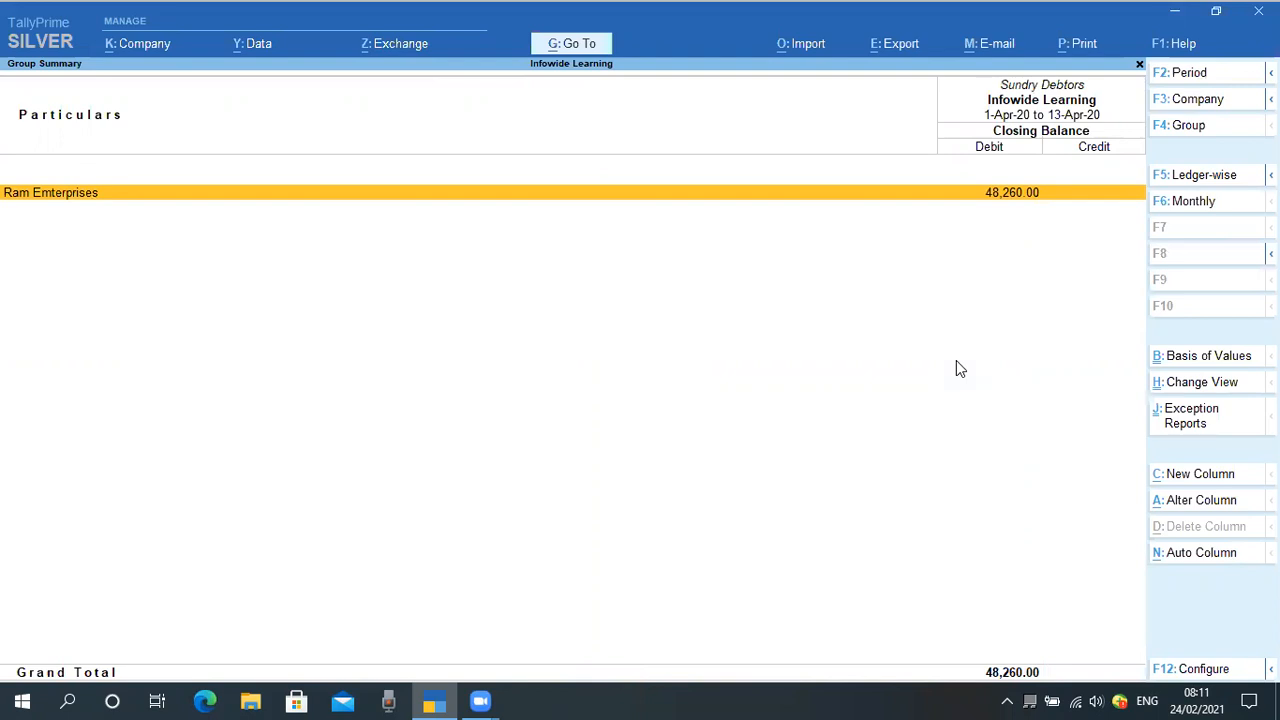
key("F12")
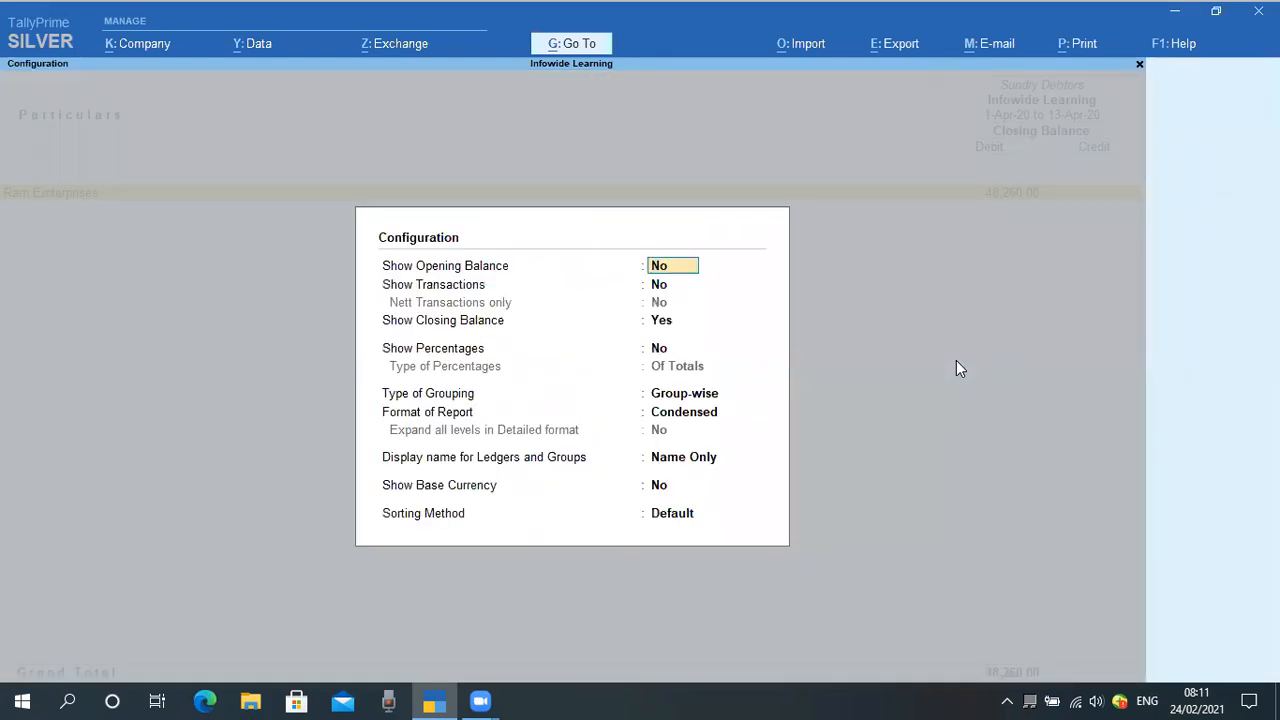
key("Escape")
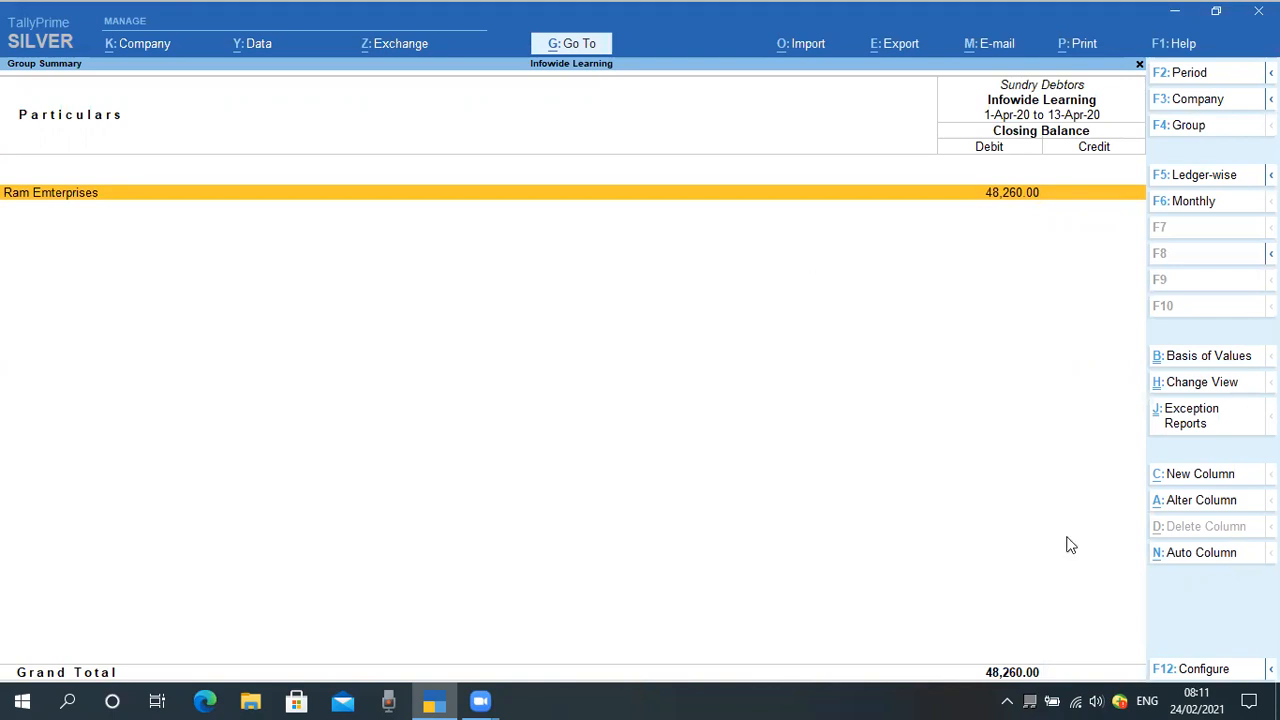
Configure the Sundry Debtors group summary to show transactions, and apply the configuration.
left_click(1206, 672)
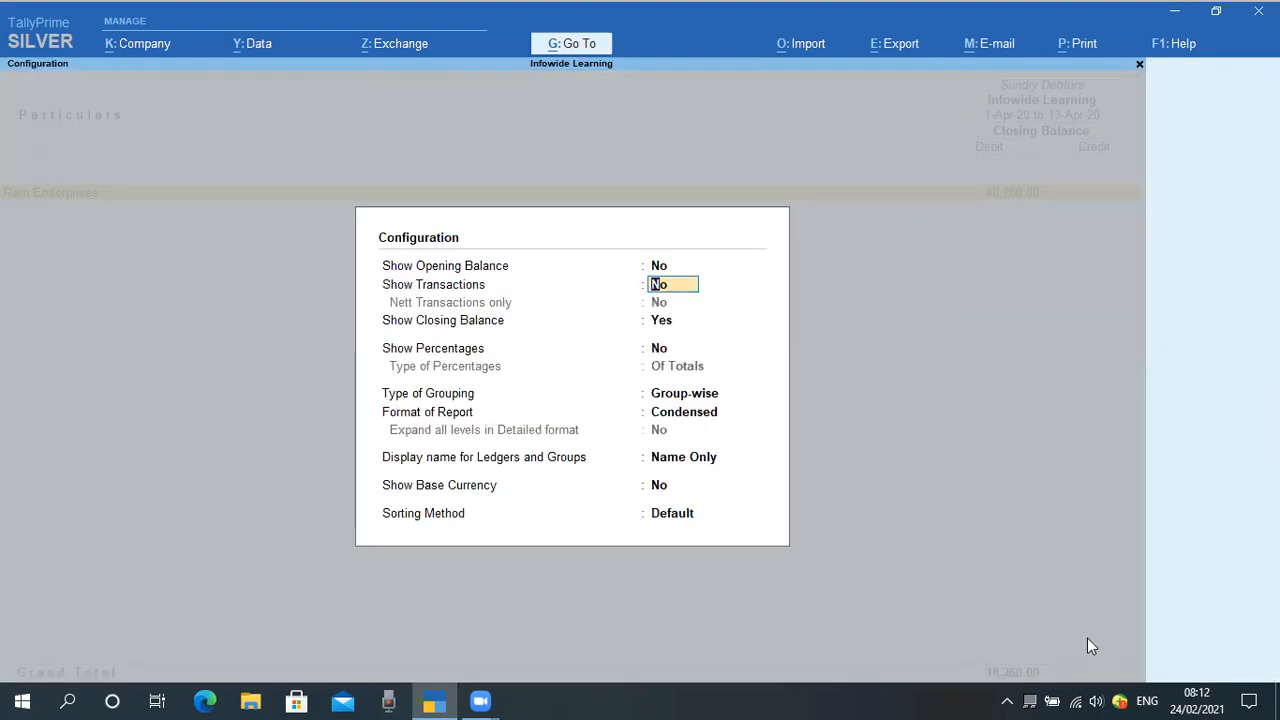
type("y")
key("Return")
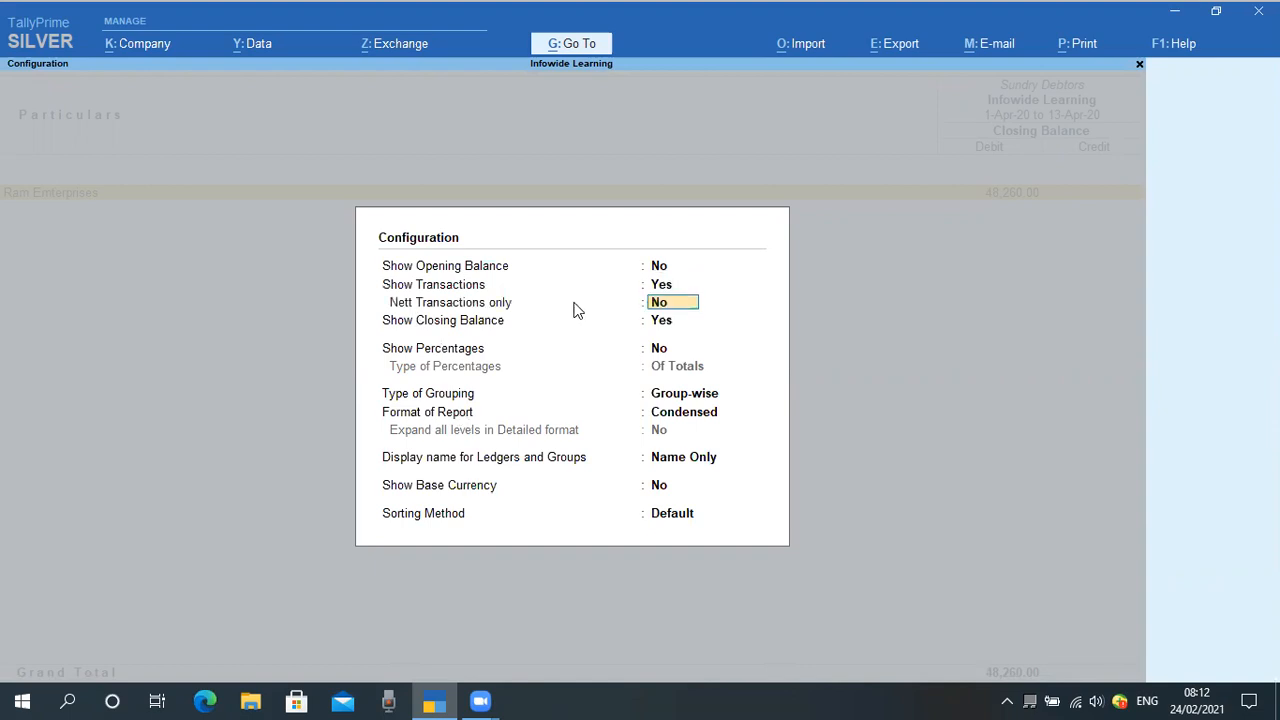
key("ctrl")
key("ctrl+a")
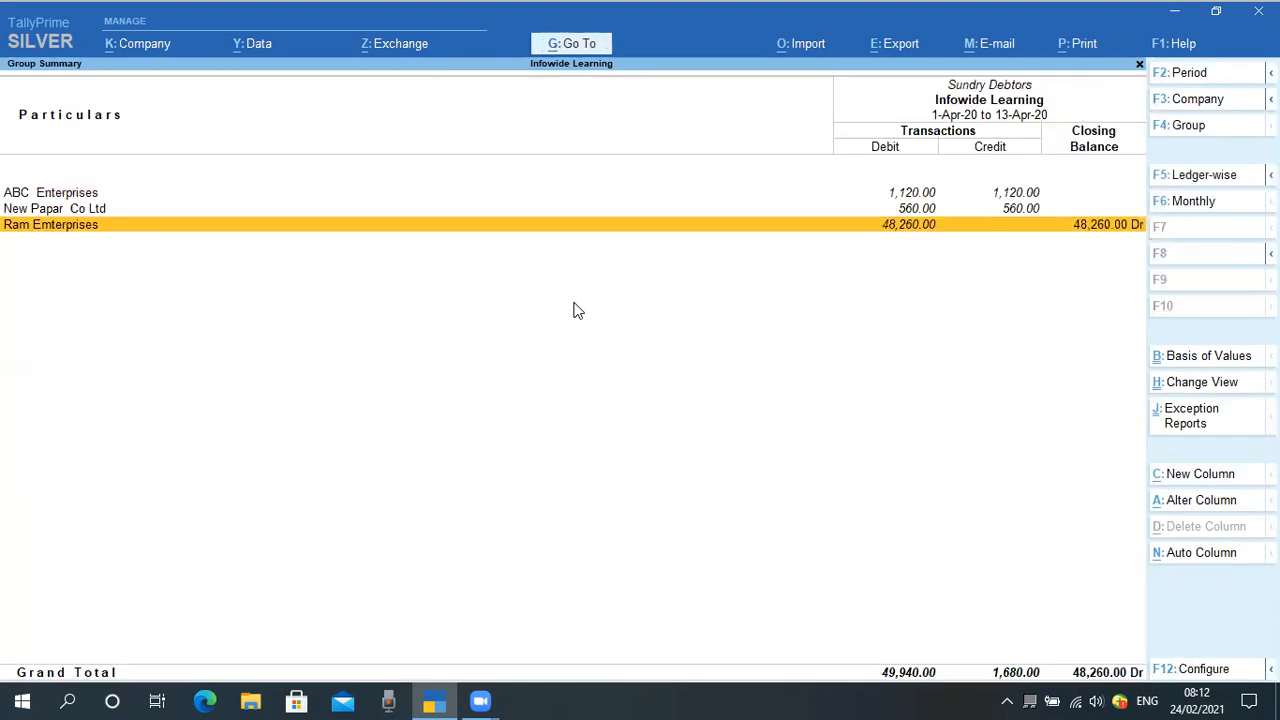
Examine the debtors' transactions and ABC Enterprises' April ledger vouchers, and return to the Sundry Debtors summary.
key("Up")
key("Up")
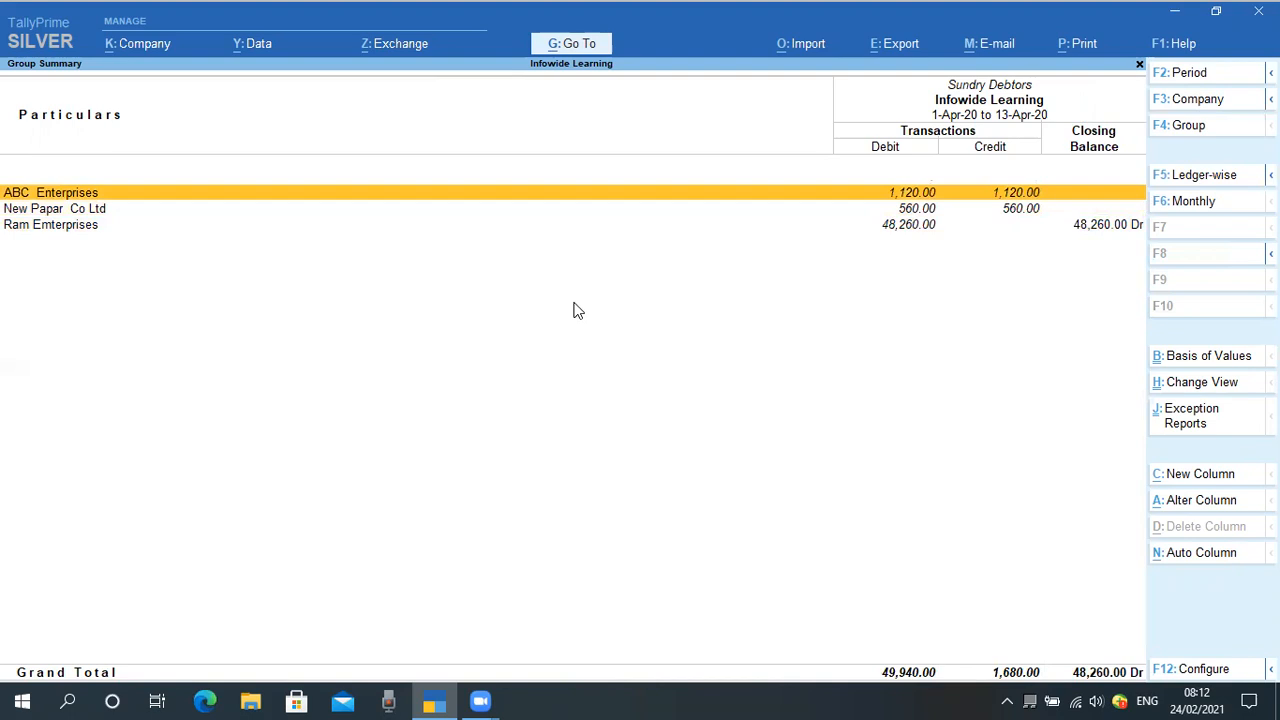
key("Down")
key("Down")
key("Up")
key("Up")
key("Return")
key("Return")
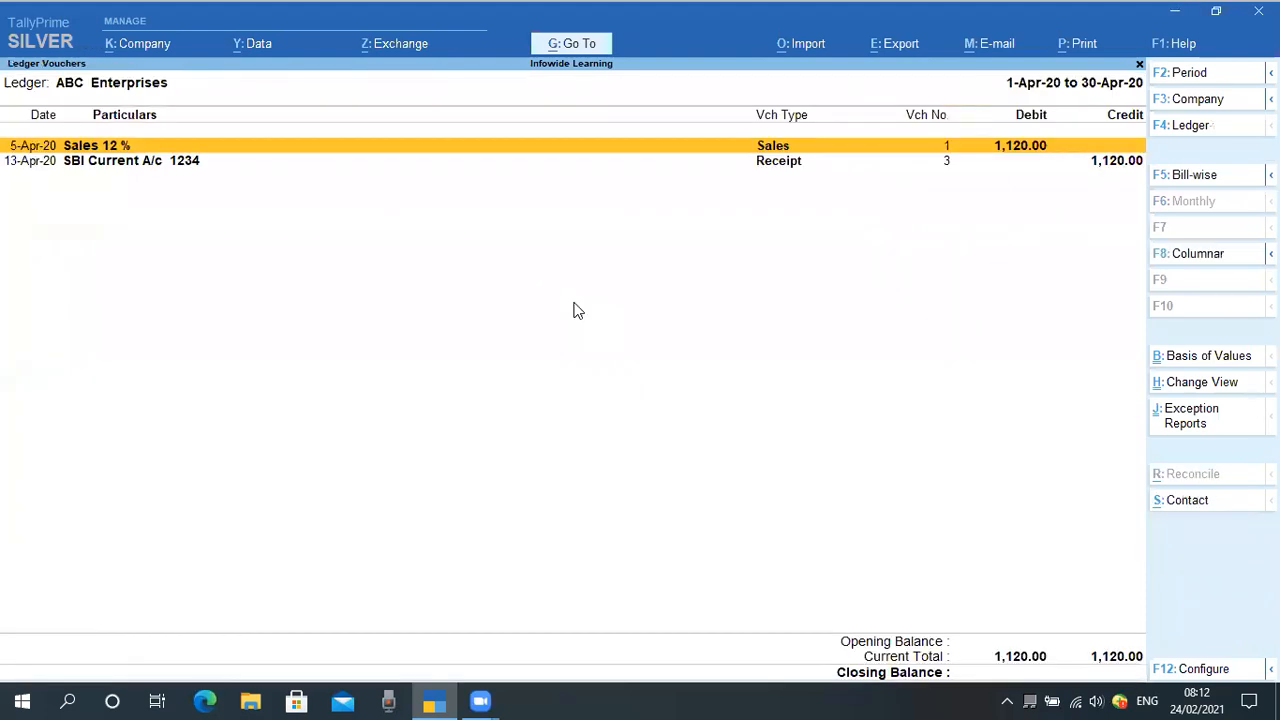
key("Down")
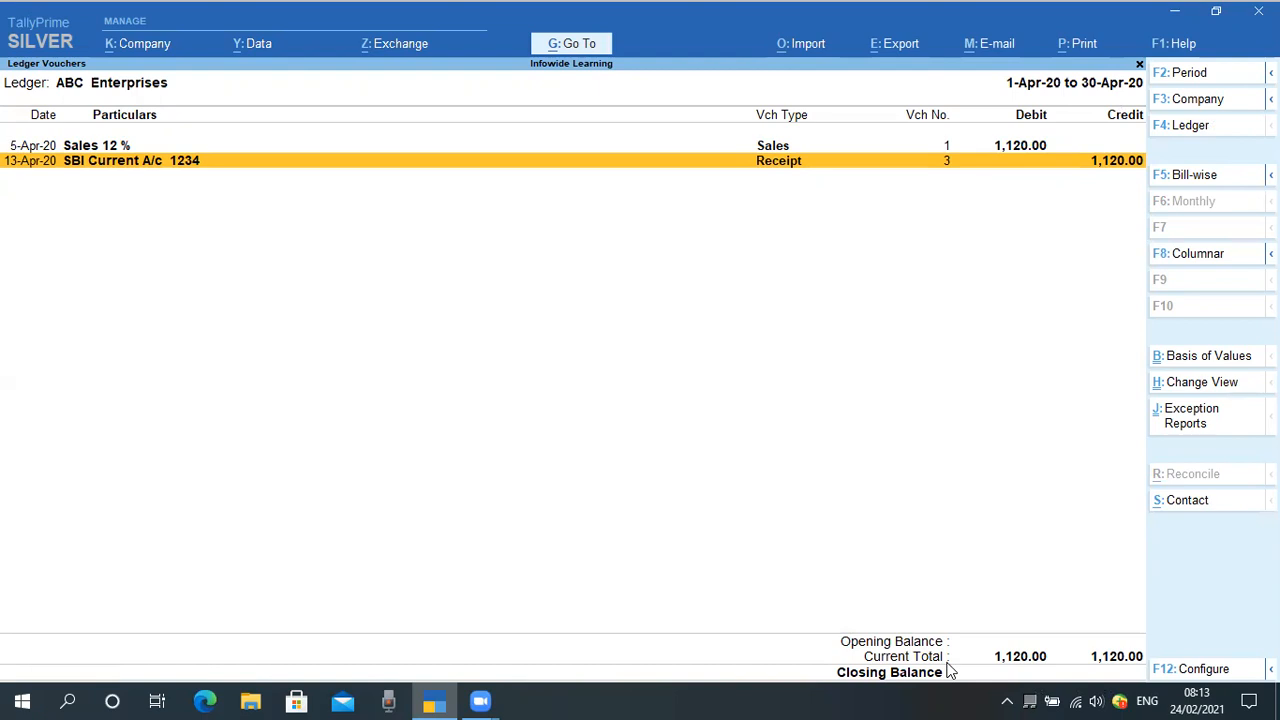
key("Escape")
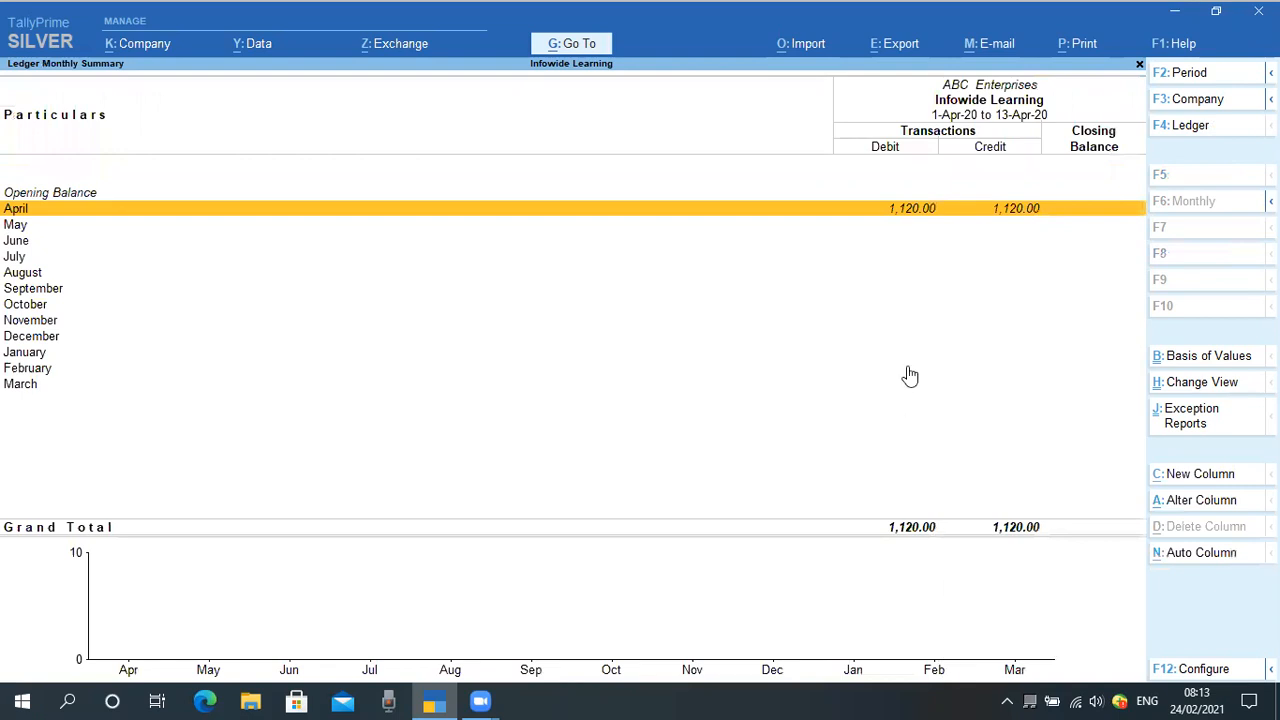
key("Escape")
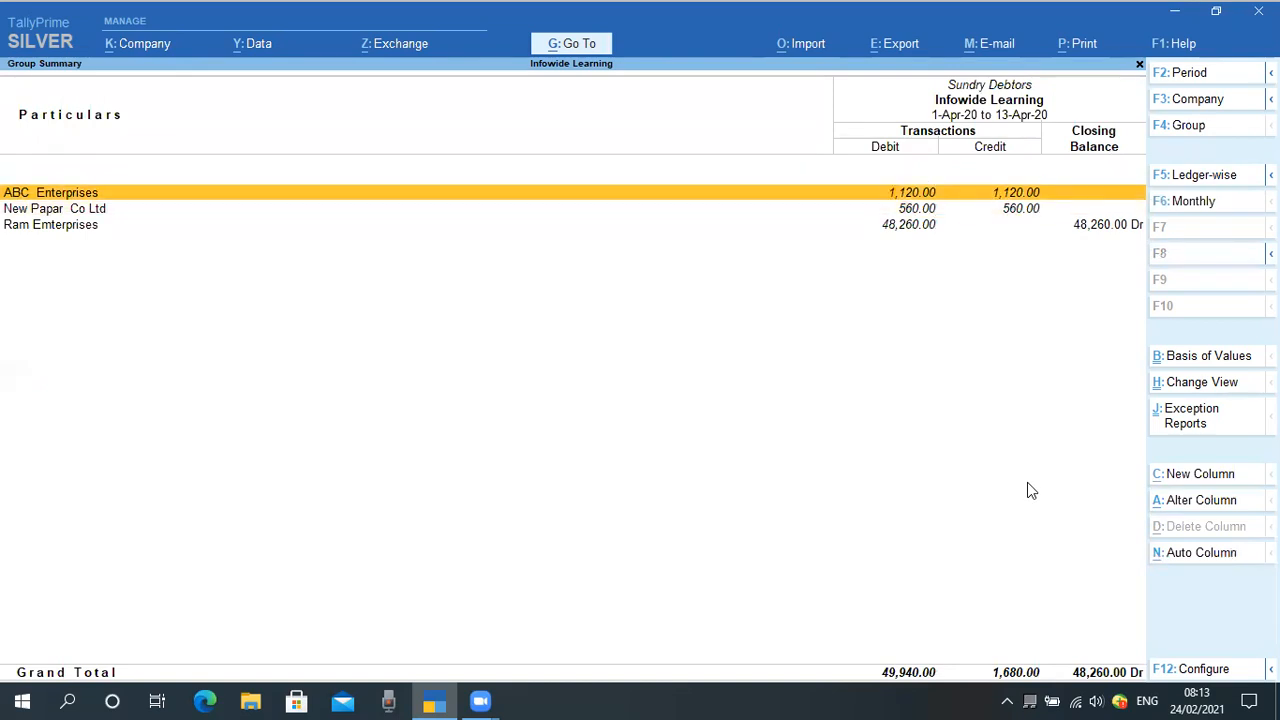
key("Down")
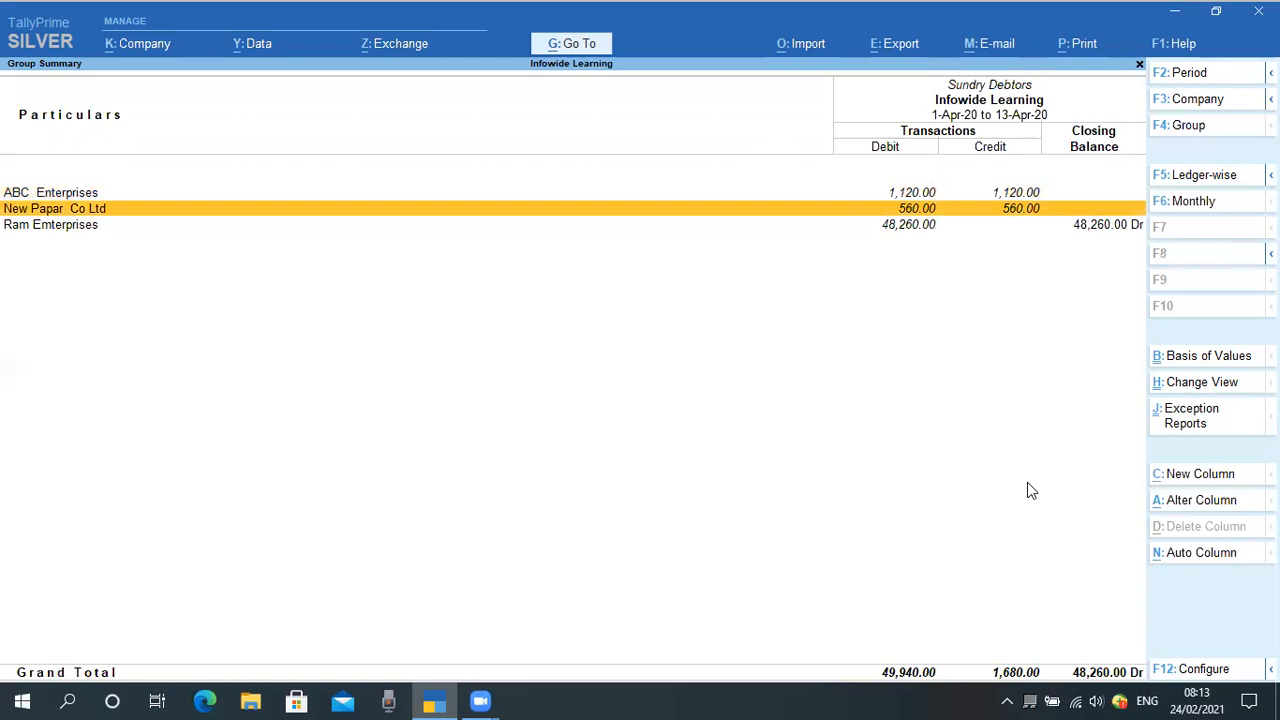
Review the April ledger vouchers of the SBI Current A/c under Bank Accounts in Current Assets, down to the ABC Enterprises receipt.
key("Escape")
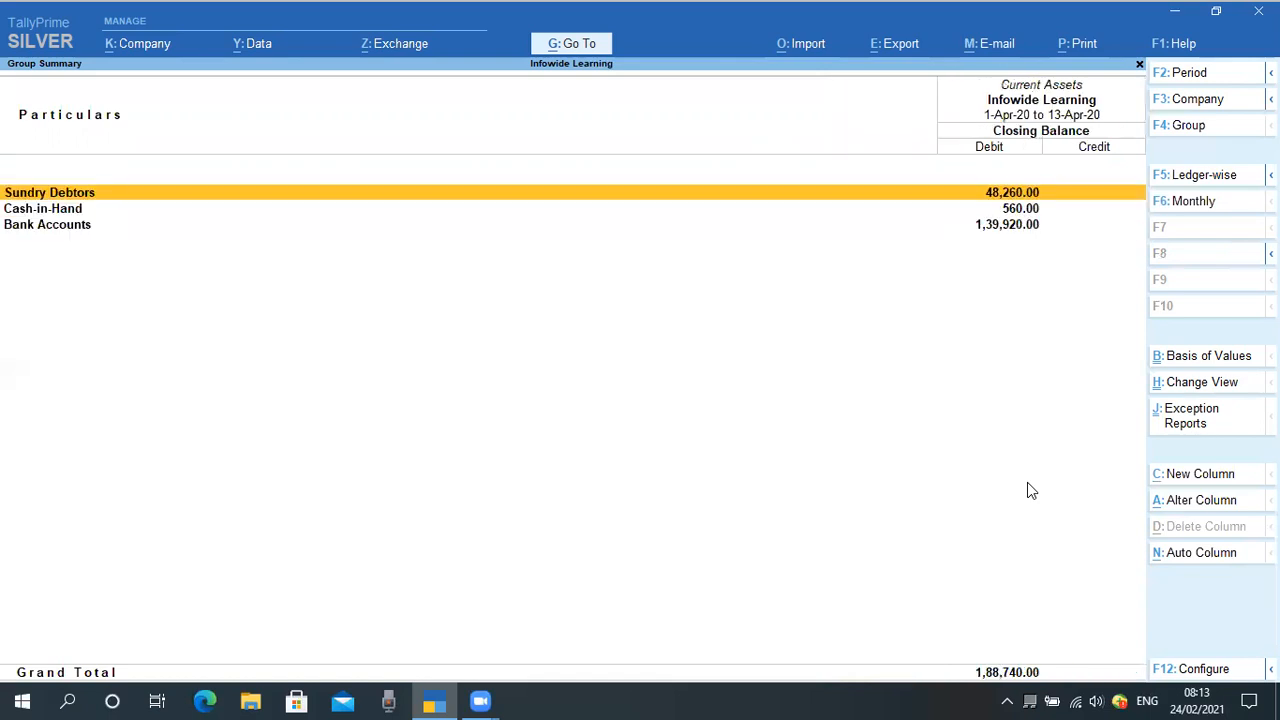
key("Down")
key("Down")
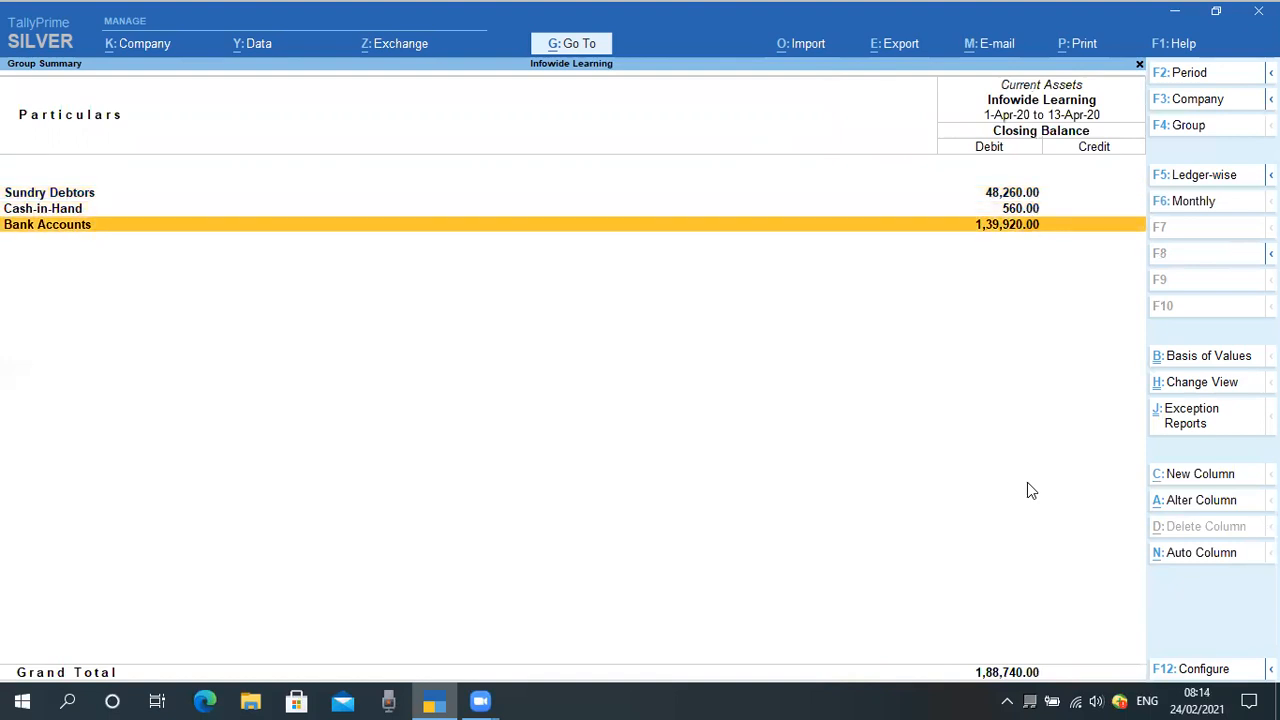
key("Return")
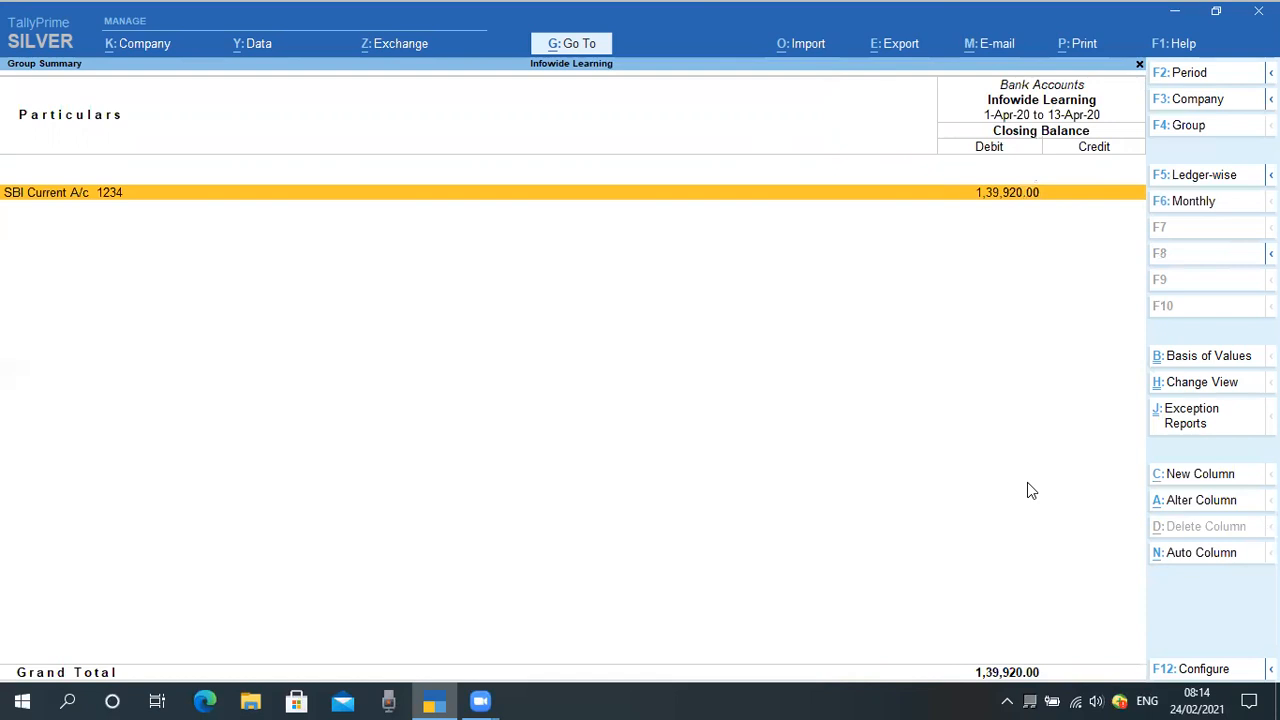
key("Escape")
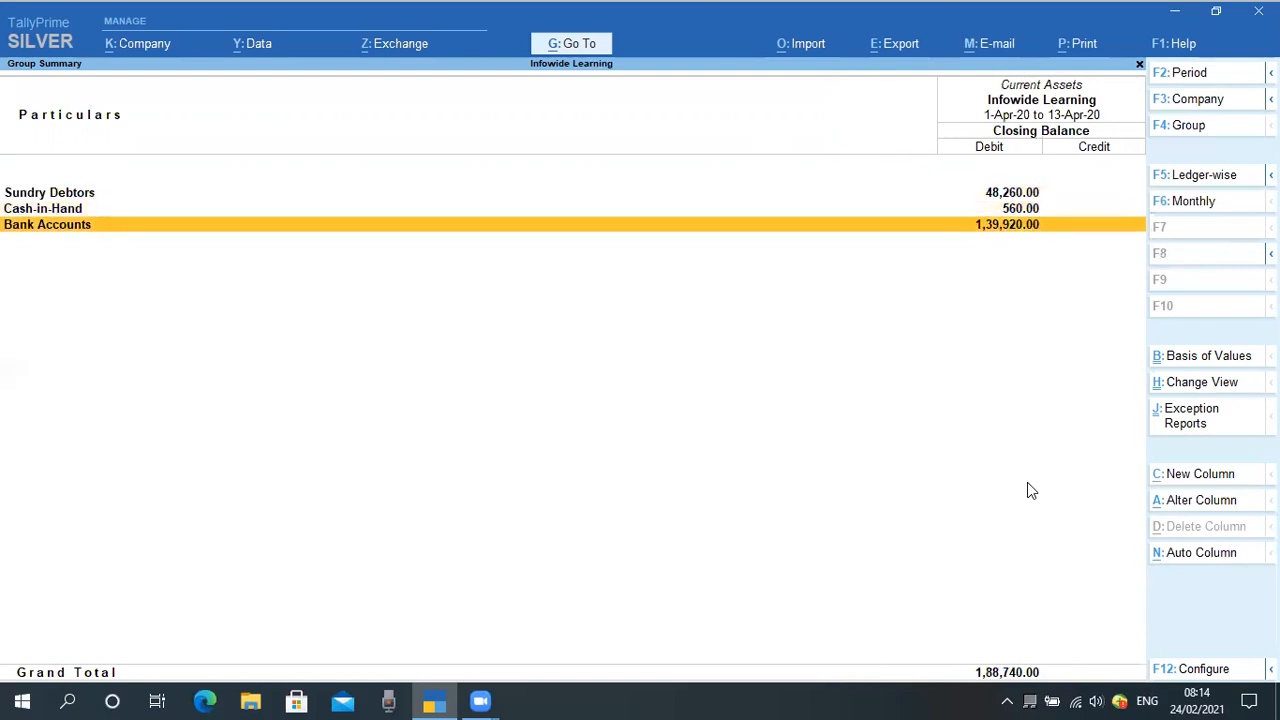
key("Return")
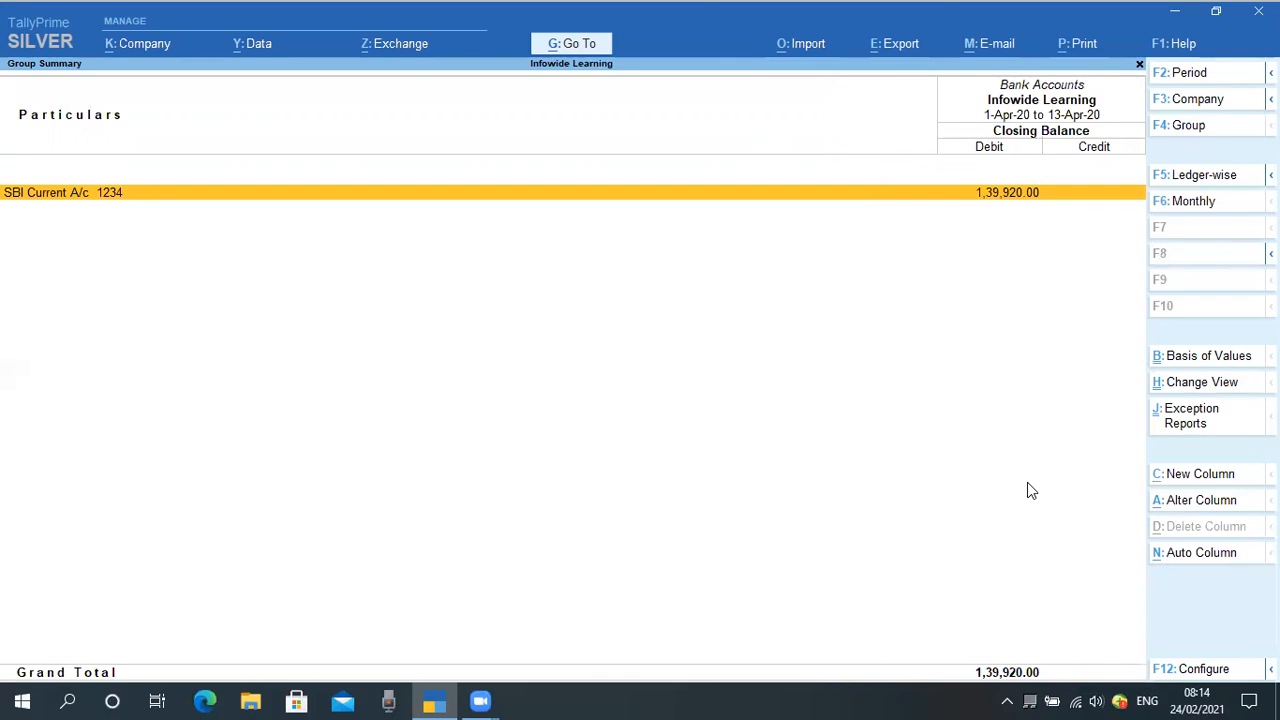
key("Return")
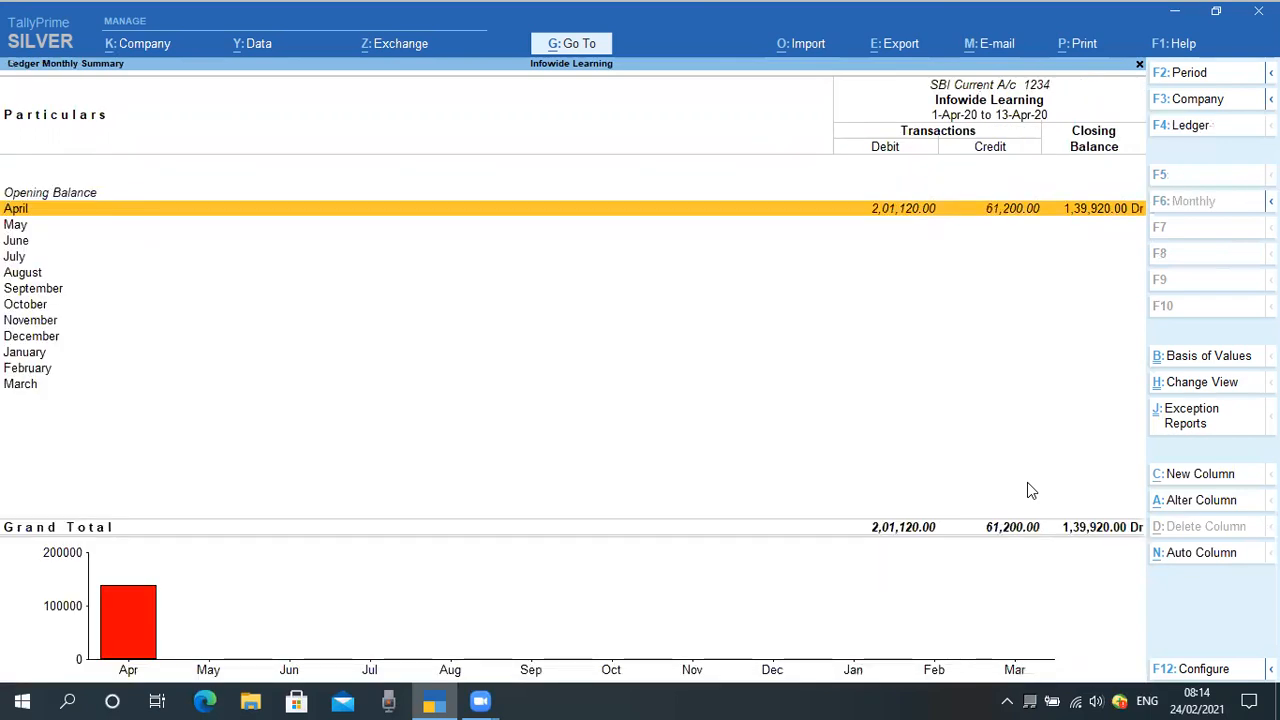
key("Return")
key("Down")
key("Down")
key("Down")
key("Down")
key("Down")
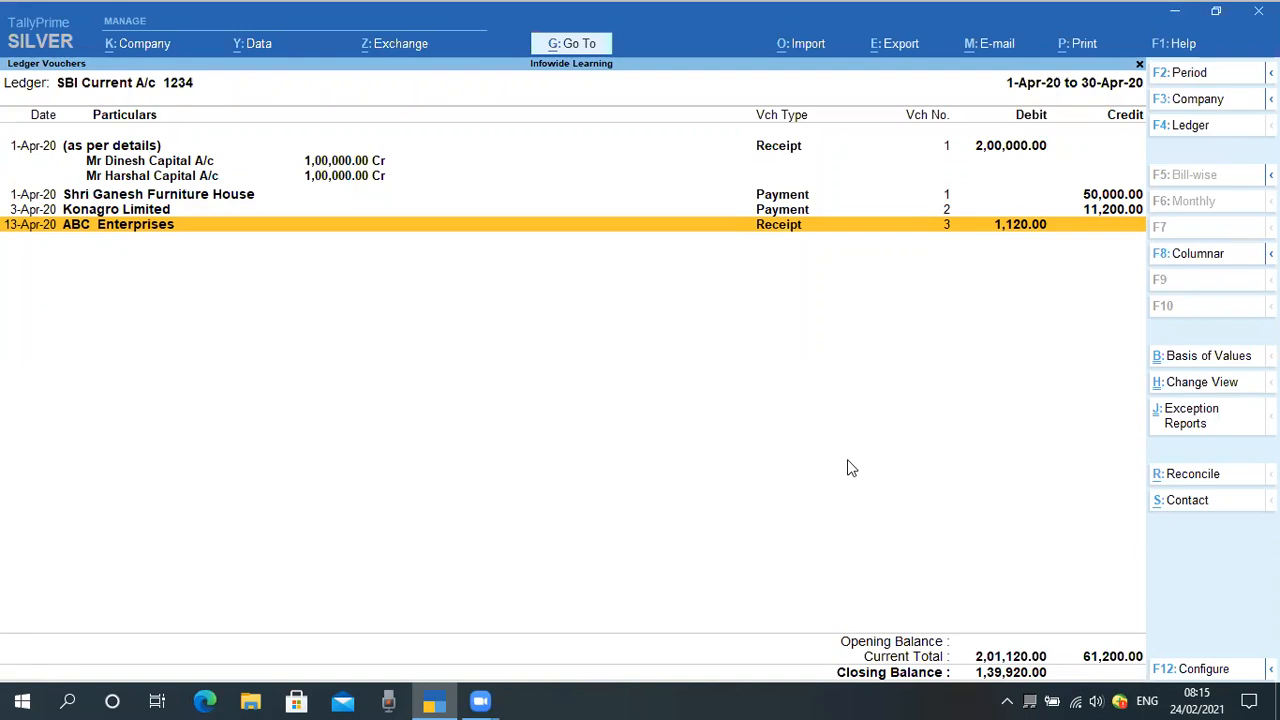
Close the SBI Current A/c ledger reports and the Balance Sheet, and return to the Gateway of Tally without quitting.
key("Escape")
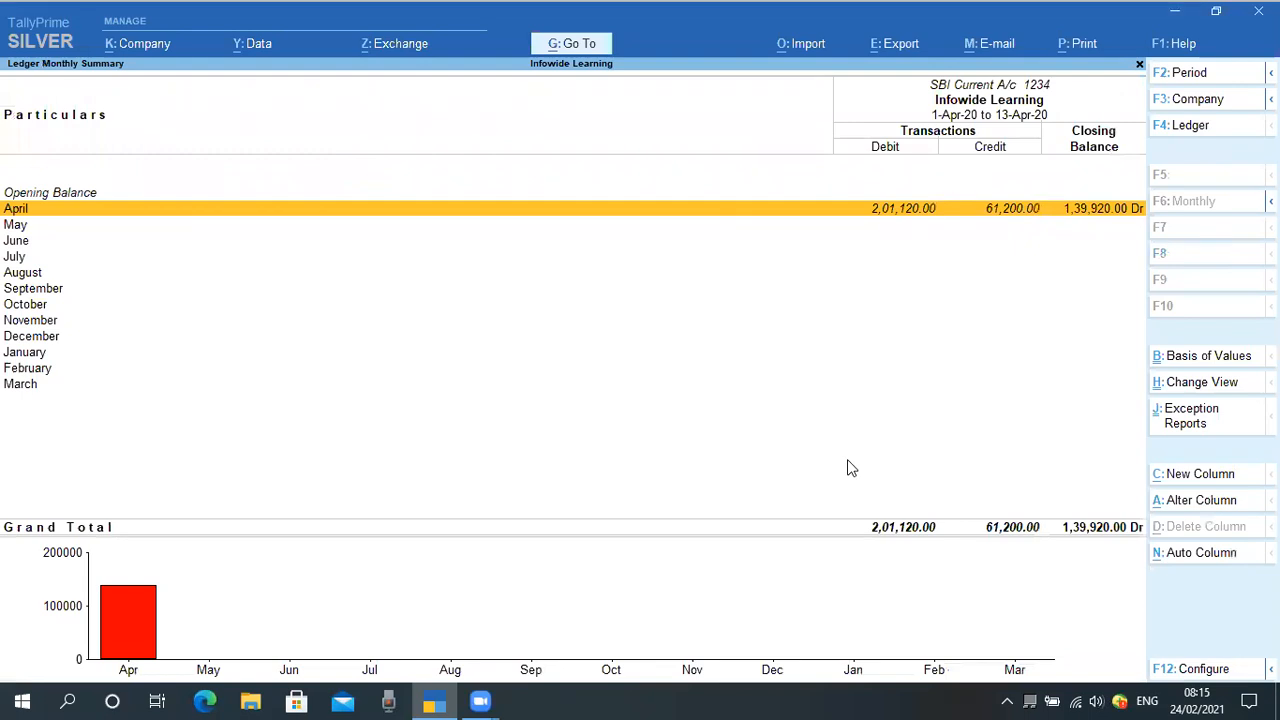
key("Escape")
key("Escape")
key("Escape")
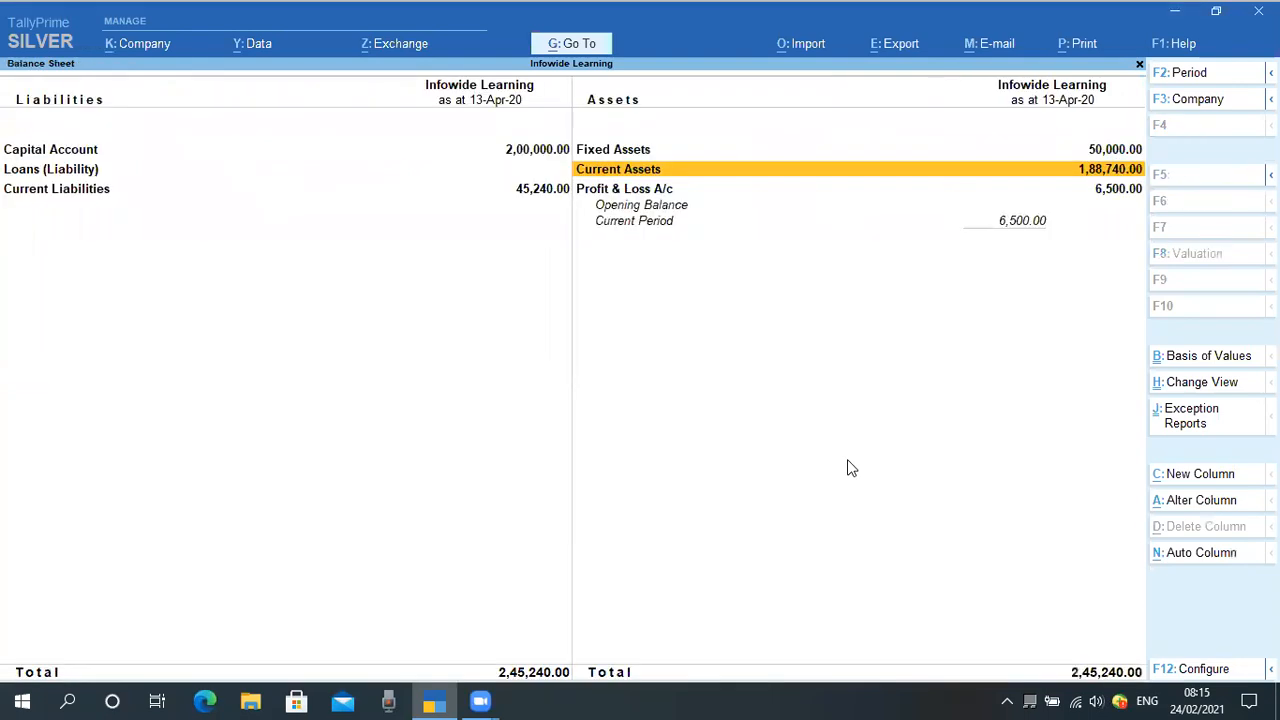
key("Escape")
key("Escape")
key("n")
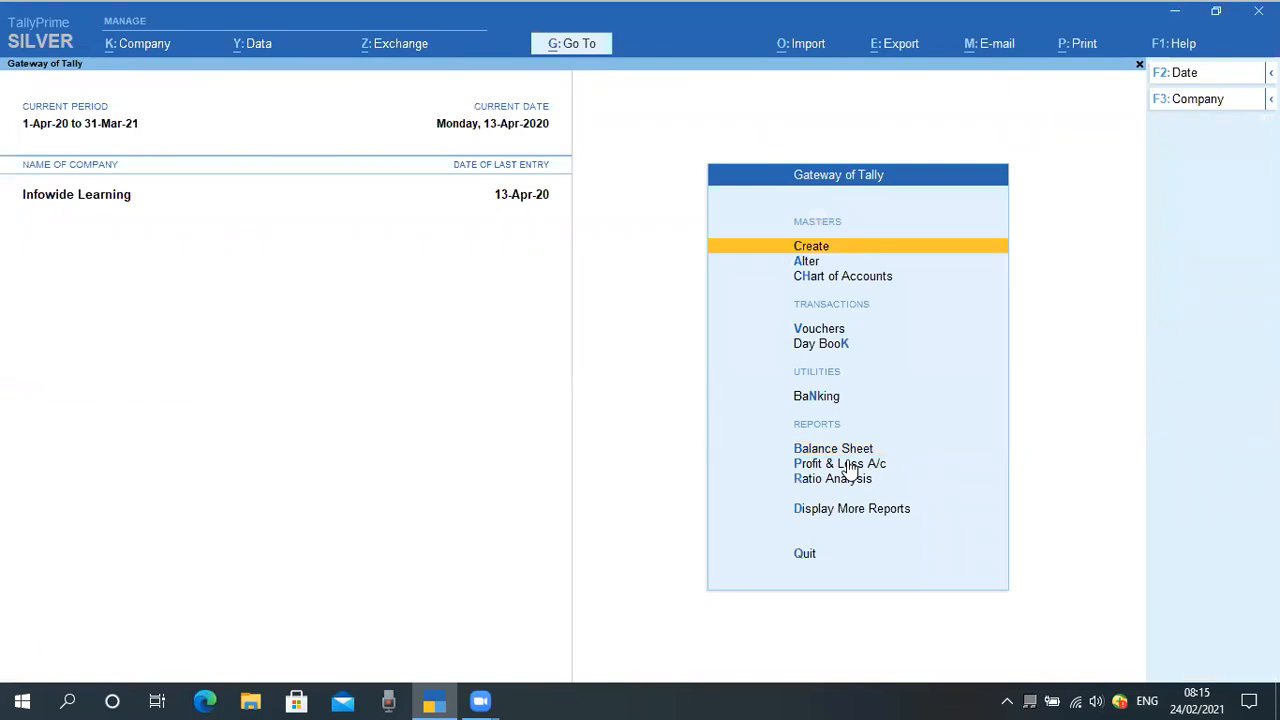